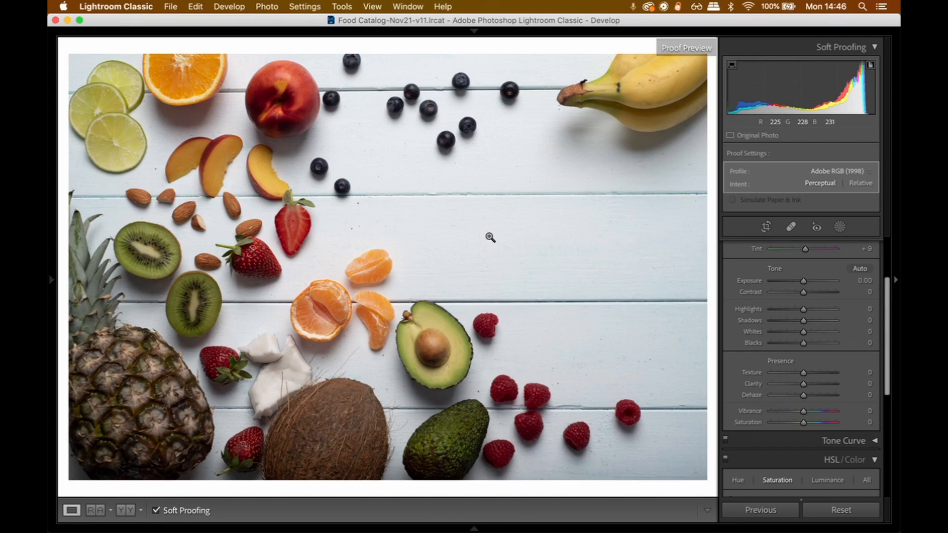
# Compare the unedited photo with its edited version and set the white balance to the Flash preset
pyautogui.press('\\')
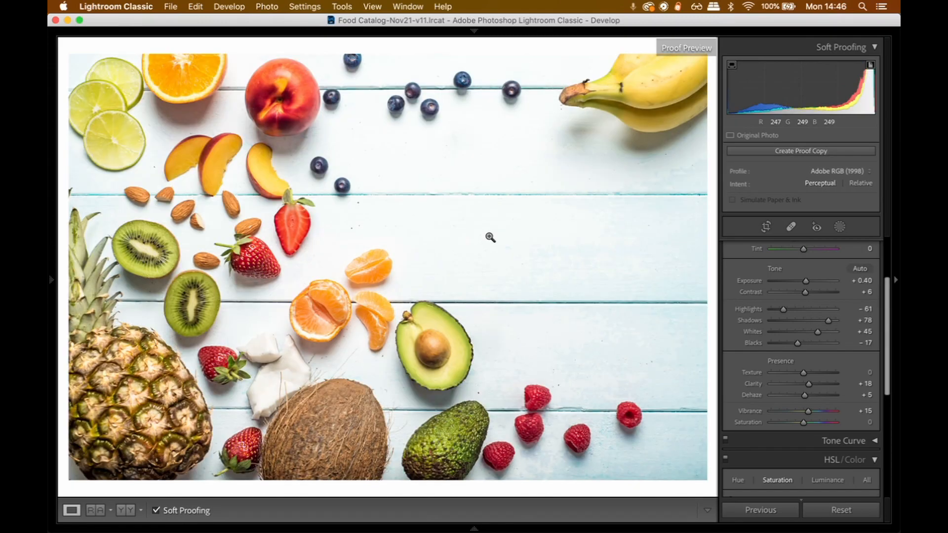
pyautogui.press('\\')
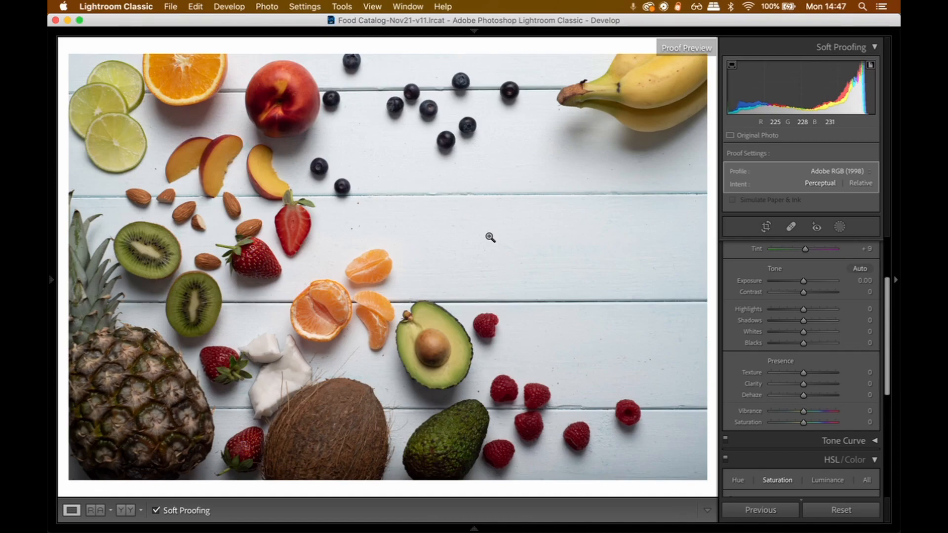
pyautogui.scroll(1, 807, 253)
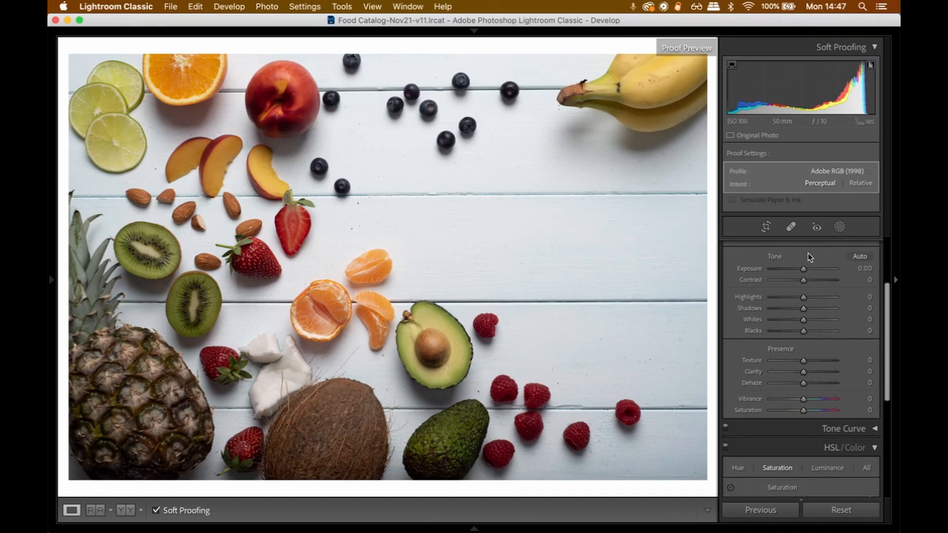
pyautogui.scroll(3, 807, 253)
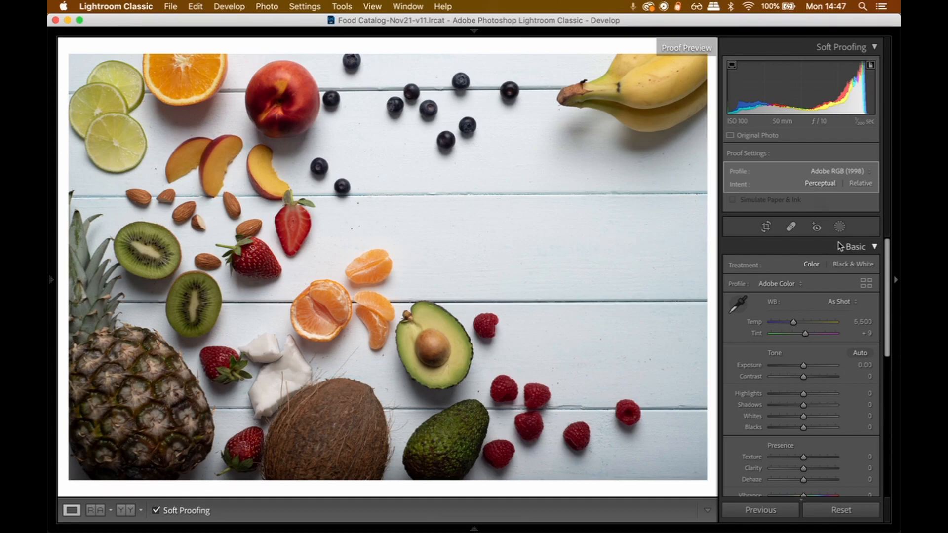
pyautogui.click(874, 50)
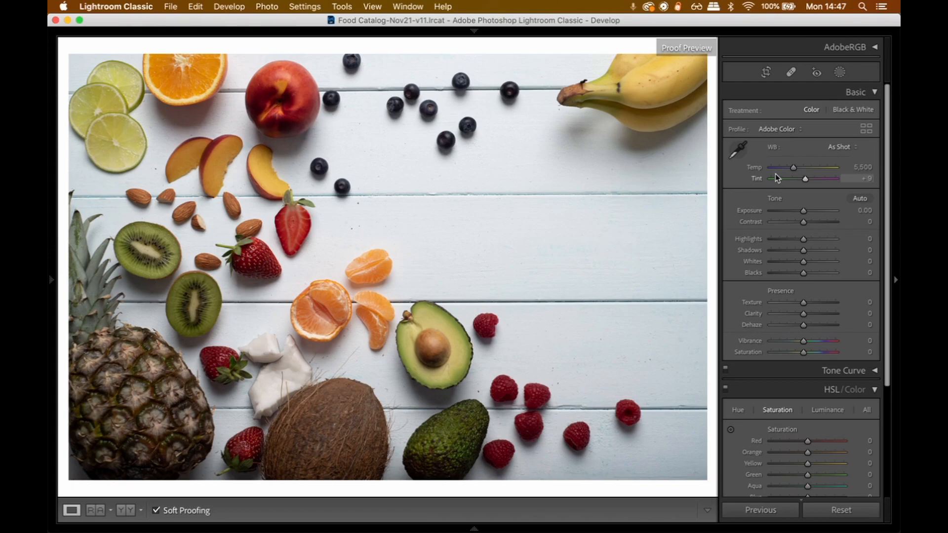
pyautogui.click(840, 148)
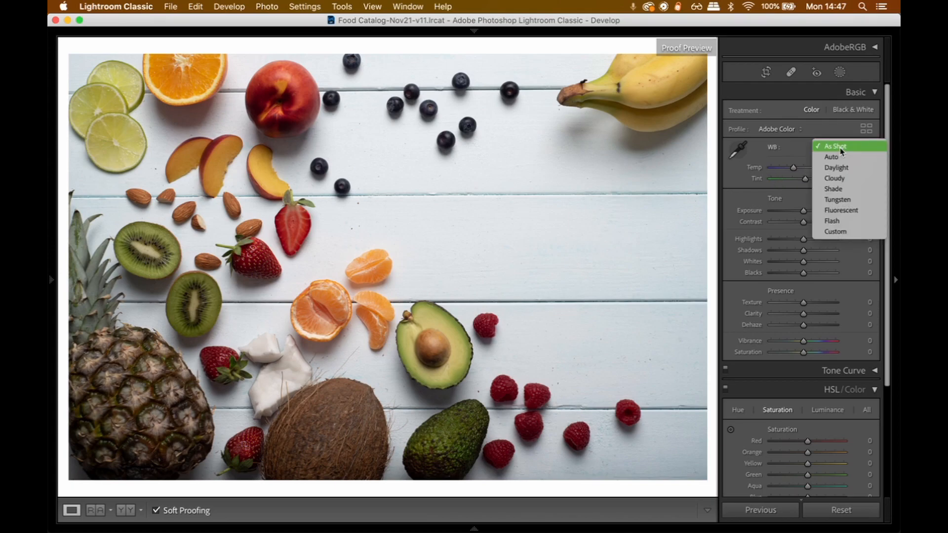
pyautogui.click(834, 222)
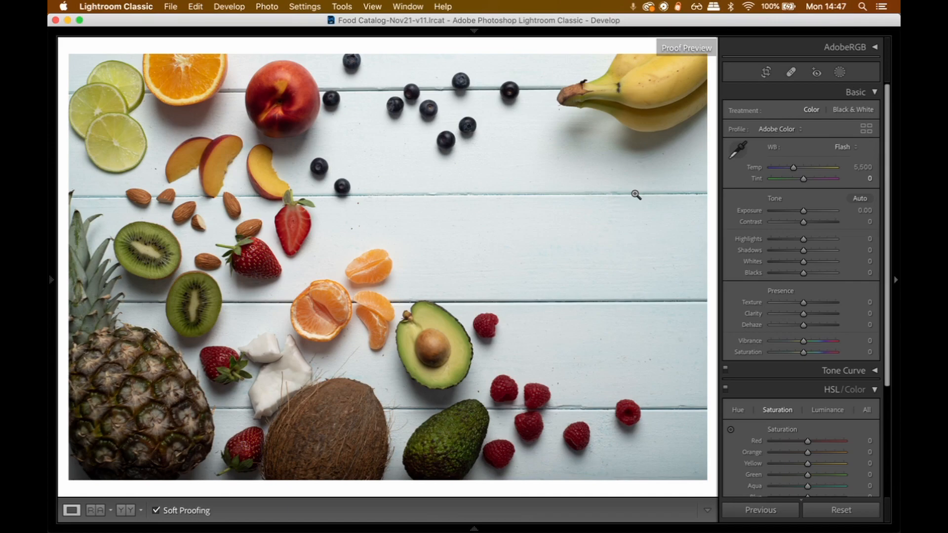
# Raise the photo's exposure to +0.70
pyautogui.click(861, 48)
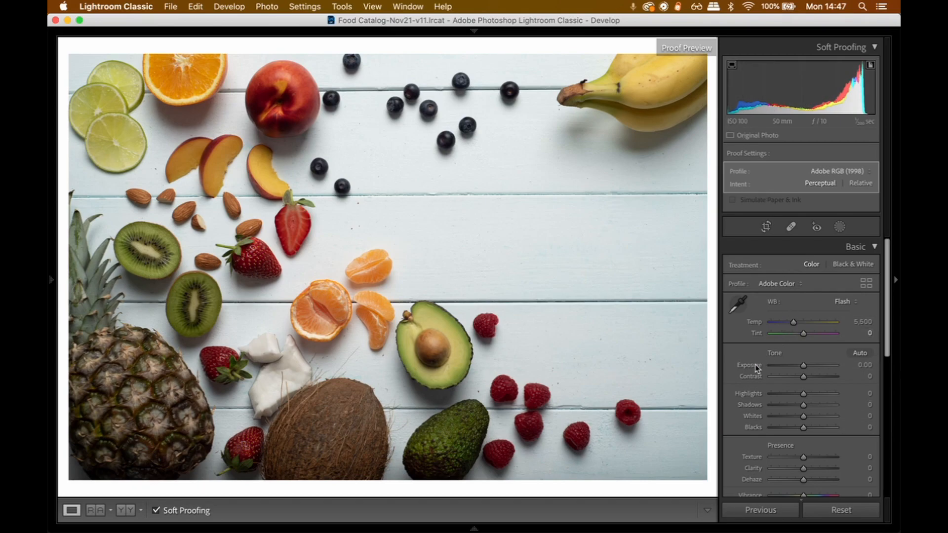
pyautogui.press('+')
pyautogui.press('+')
pyautogui.press('+')
pyautogui.press('+')
pyautogui.press('+')
pyautogui.press('+')
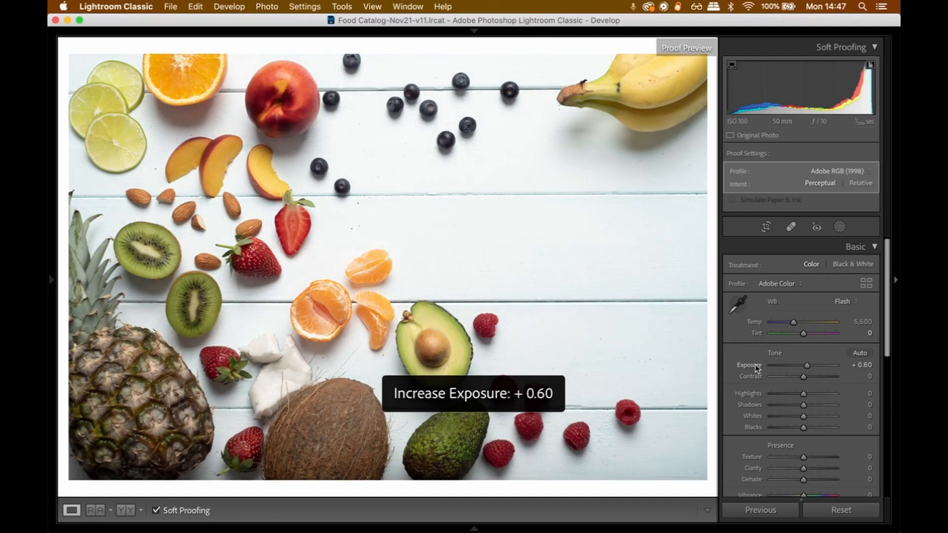
pyautogui.press('+')
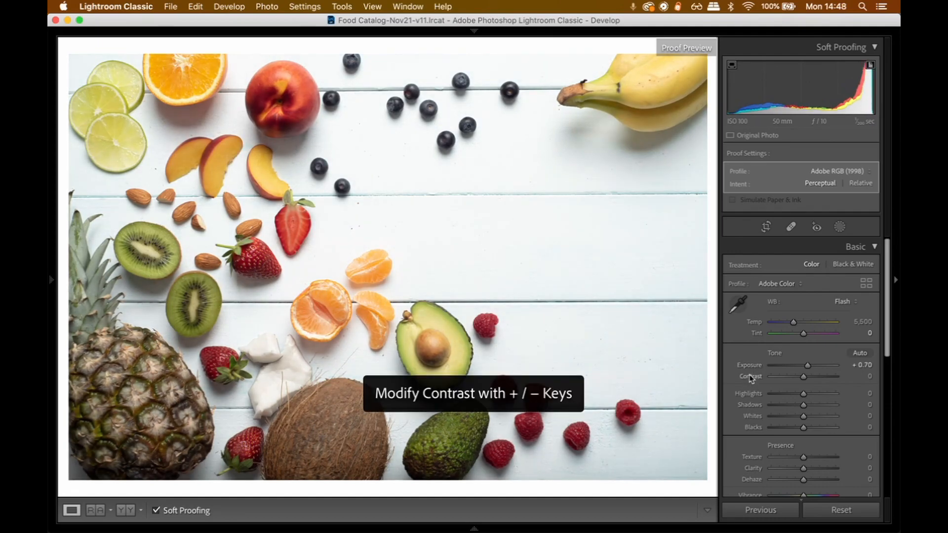
# Set the contrast to +15 and lower the highlights to −59
pyautogui.press('+')
pyautogui.press('+')
pyautogui.press('+')
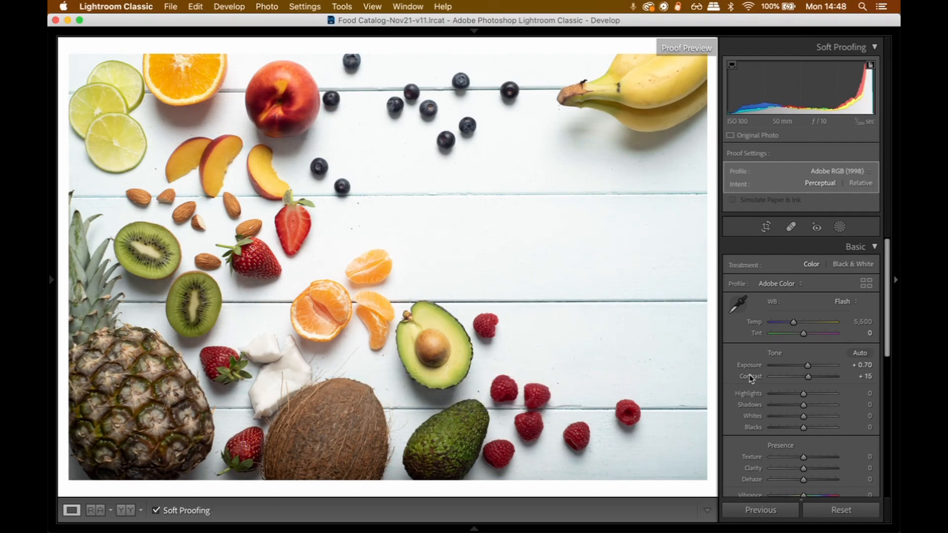
pyautogui.press('.')
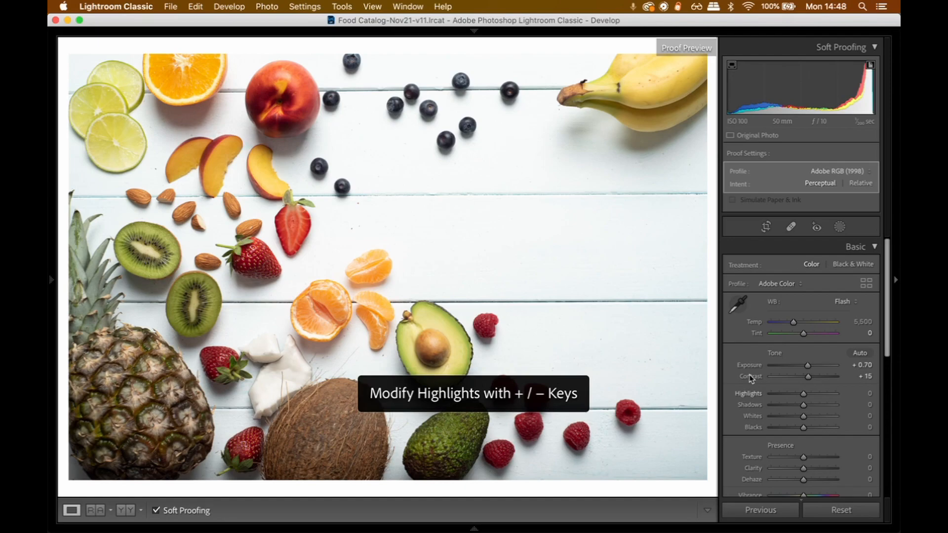
pyautogui.click(783, 393)
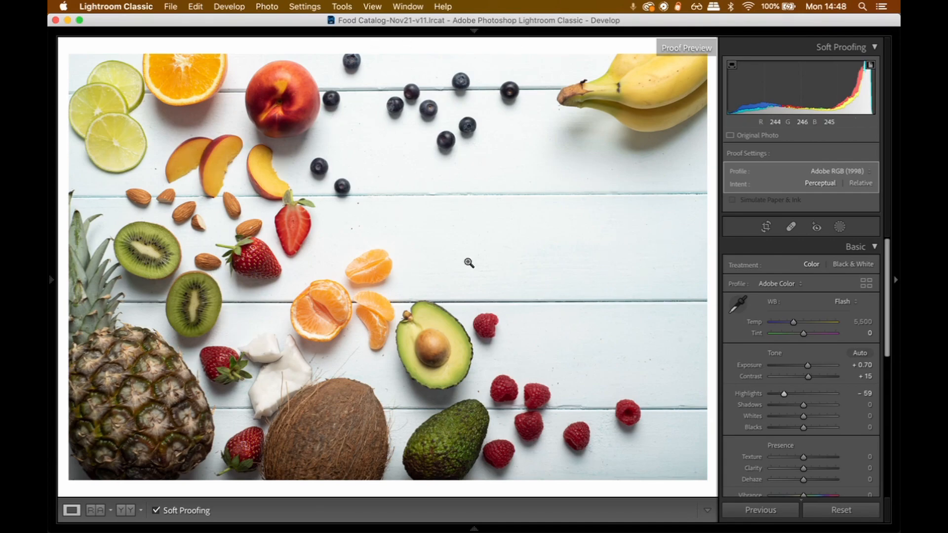
# Brighten the dark areas of the photo by setting the shadows to +74
pyautogui.click(824, 405)
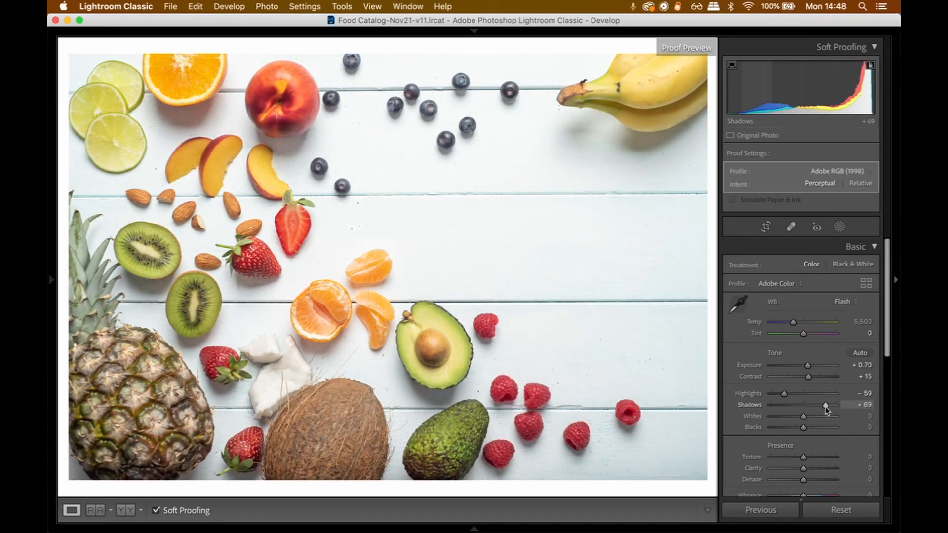
pyautogui.moveTo(825, 406); pyautogui.dragTo(825, 407)
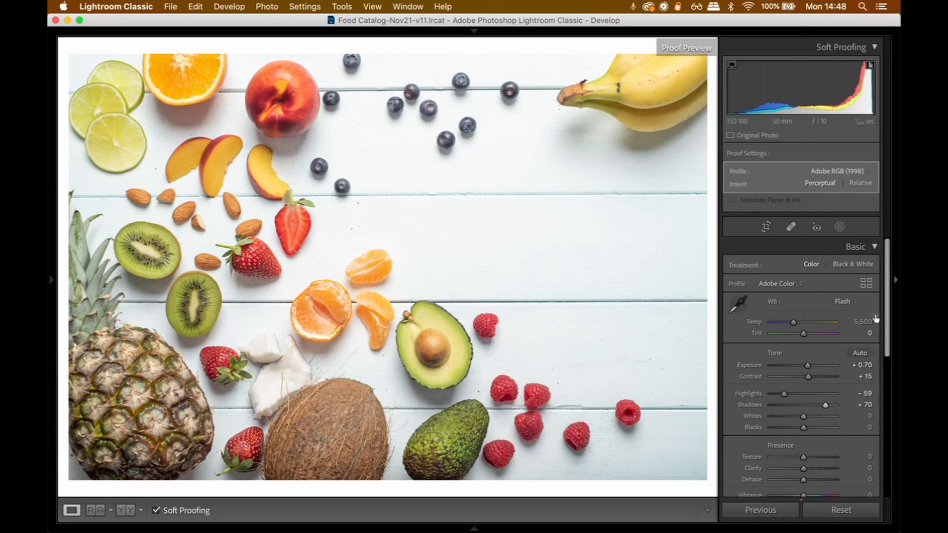
pyautogui.doubleClick(823, 406)
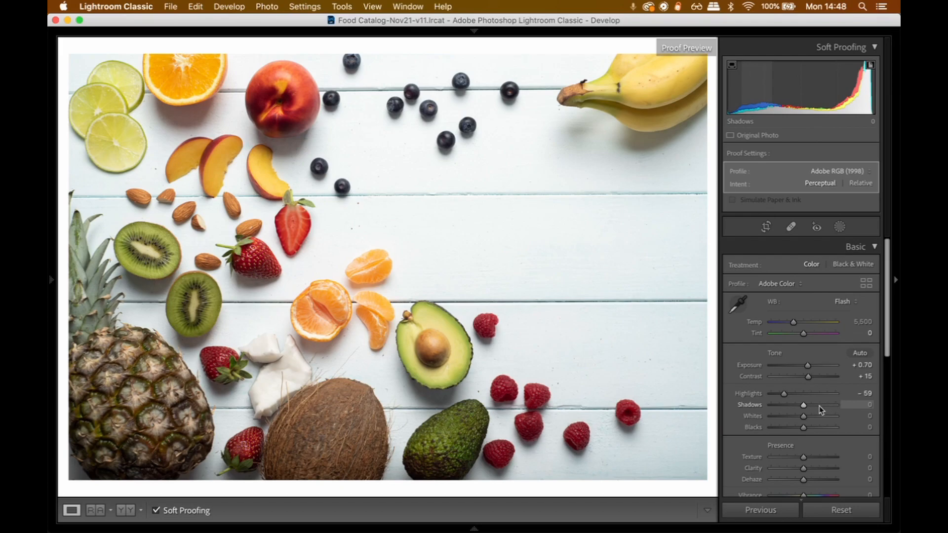
pyautogui.moveTo(819, 405); pyautogui.dragTo(828, 406)
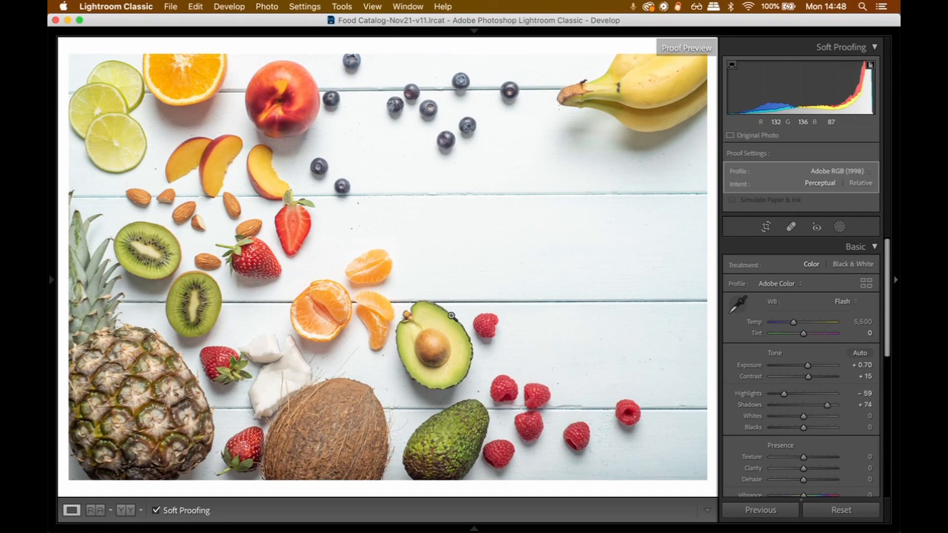
# Set the whites to +16 and the blacks to −23
pyautogui.click(810, 416)
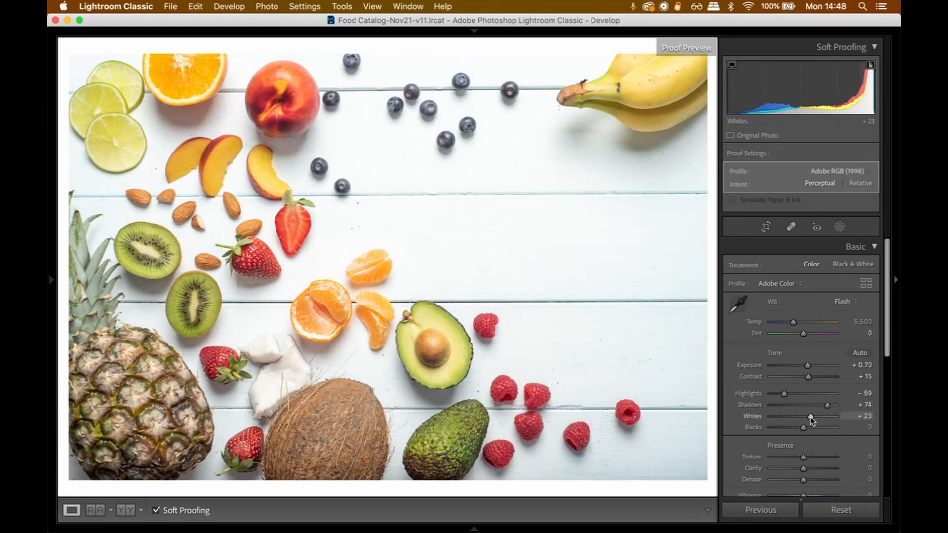
pyautogui.moveTo(870, 66)
pyautogui.moveTo(811, 418); pyautogui.dragTo(797, 430)
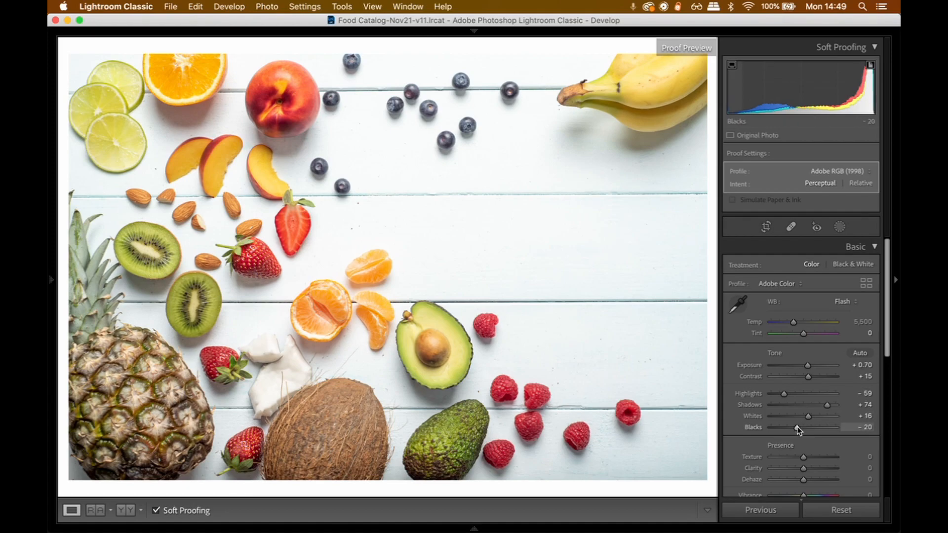
pyautogui.moveTo(798, 427); pyautogui.dragTo(795, 428)
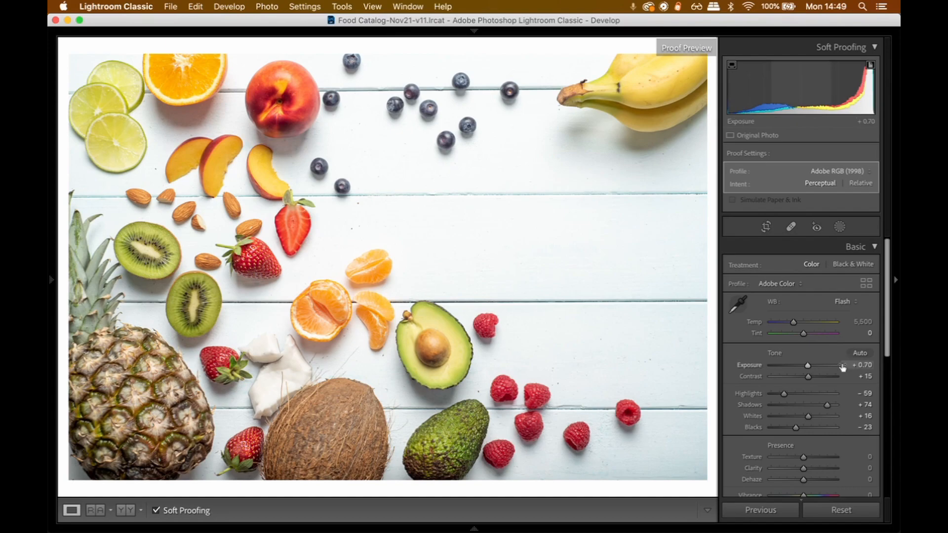
# Increase the photo's texture to +45
pyautogui.scroll(-5, 842, 366)
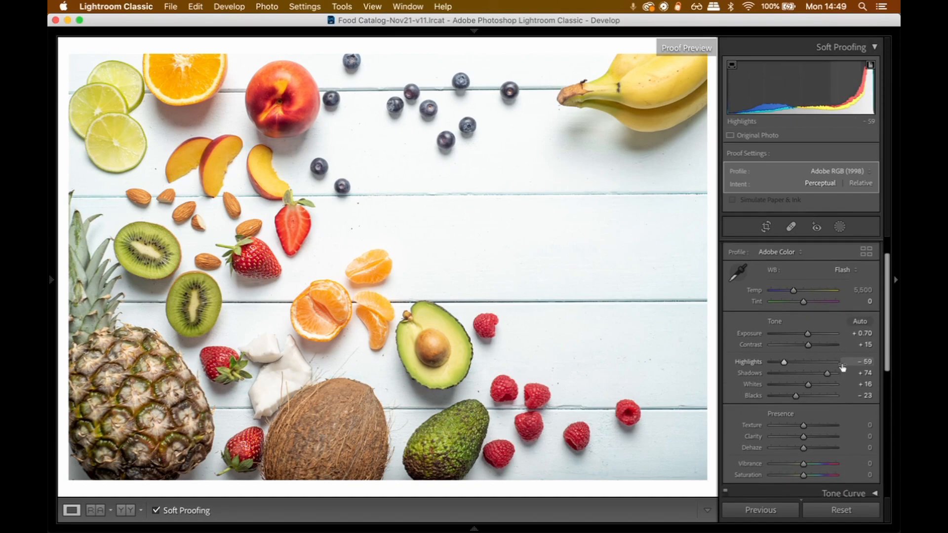
pyautogui.click(756, 370)
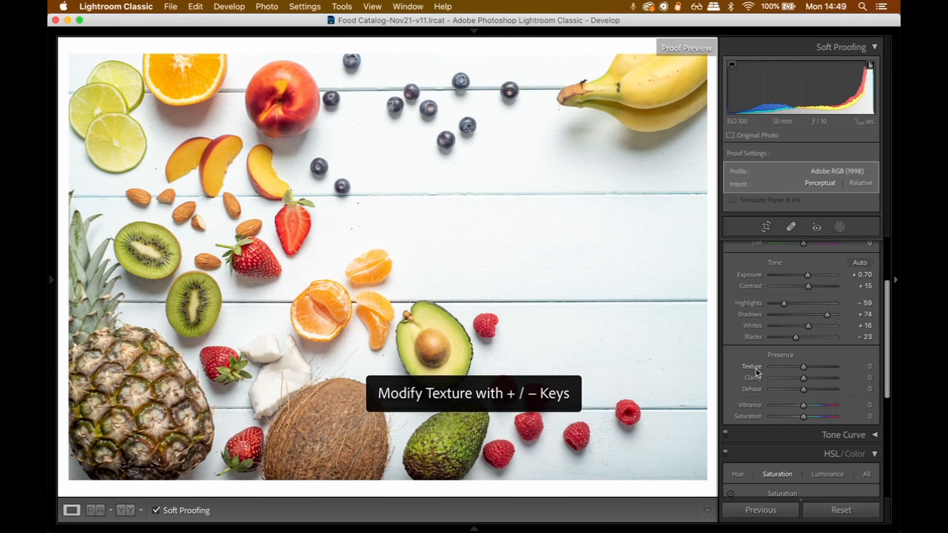
pyautogui.press('+')
pyautogui.press('+')
pyautogui.press('+')
pyautogui.press('+')
pyautogui.press('+')
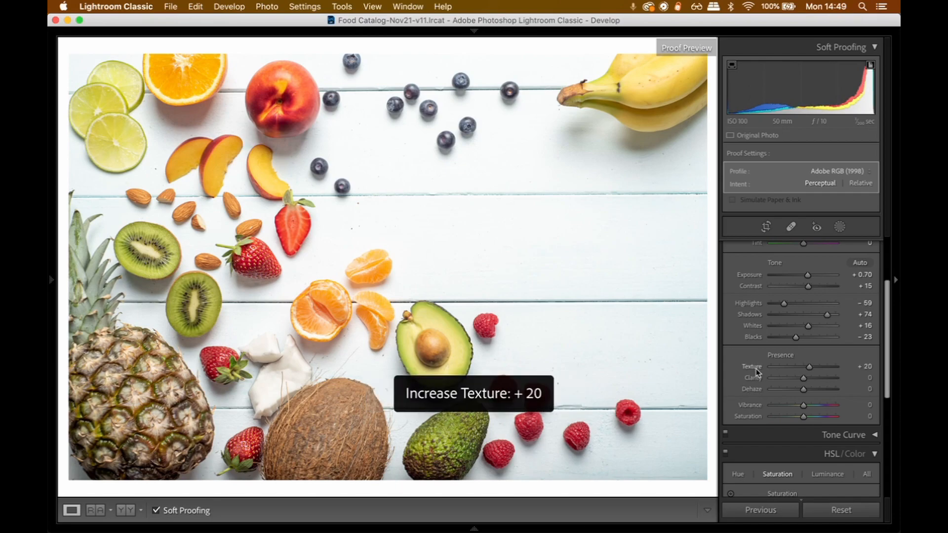
pyautogui.press('+')
pyautogui.press('+')
pyautogui.press('+')
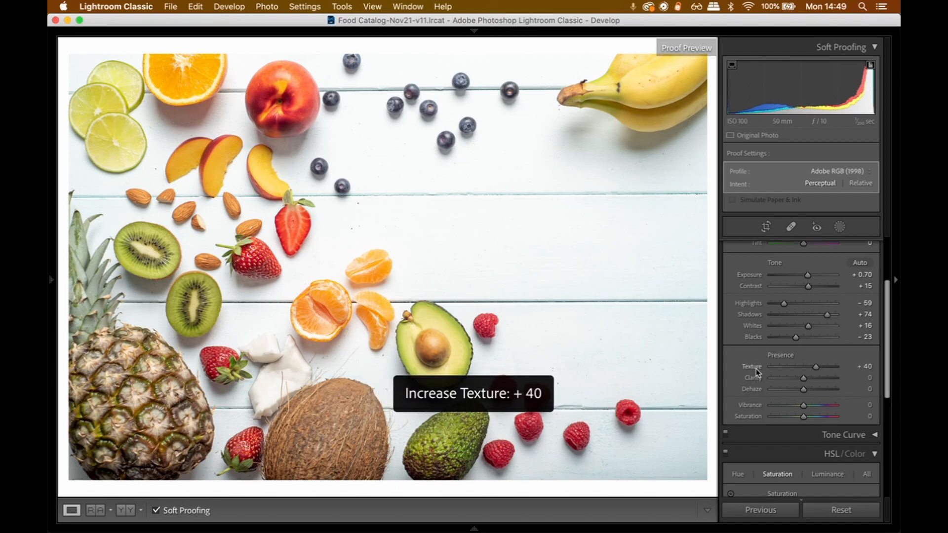
pyautogui.press('+')
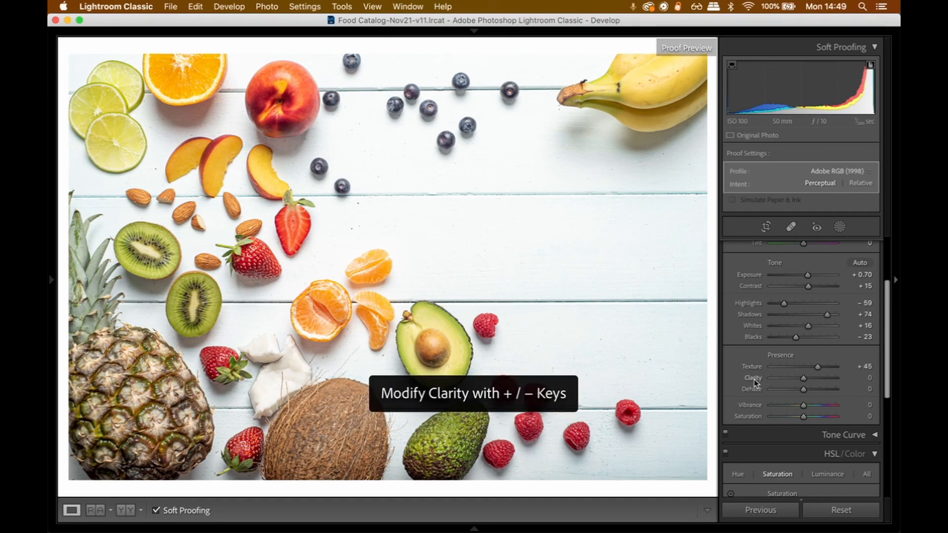
# Set the clarity to +10 and the dehaze amount to +5
pyautogui.press('+')
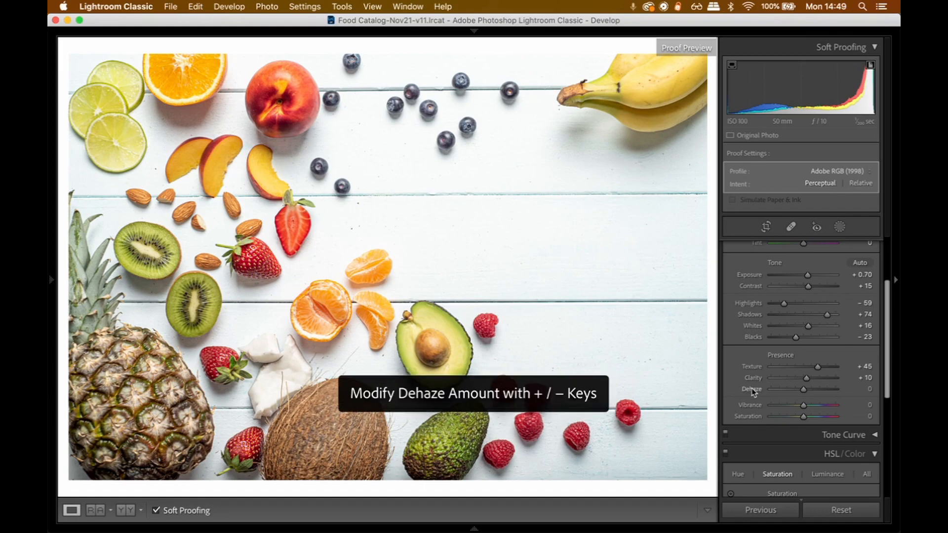
pyautogui.press('+')
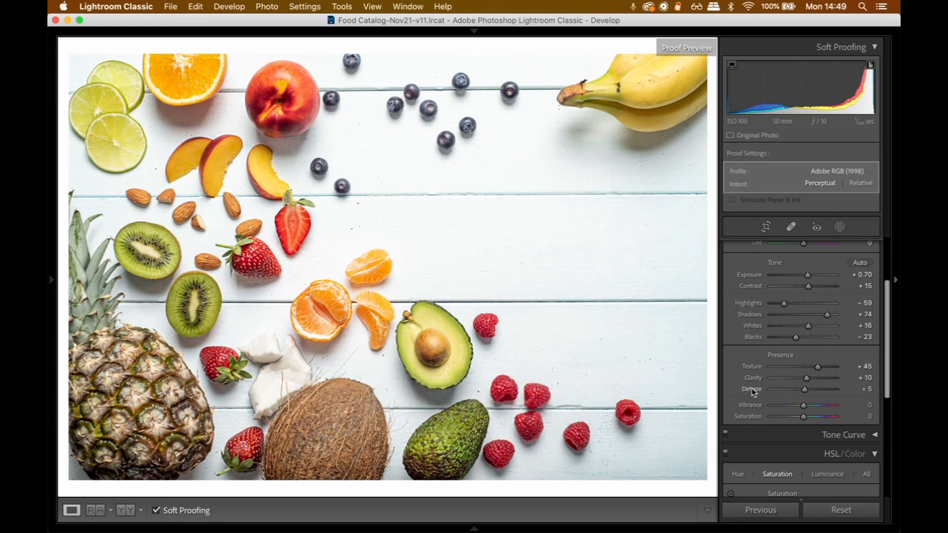
# Raise the exposure slightly to +0.80
pyautogui.scroll(1, 813, 325)
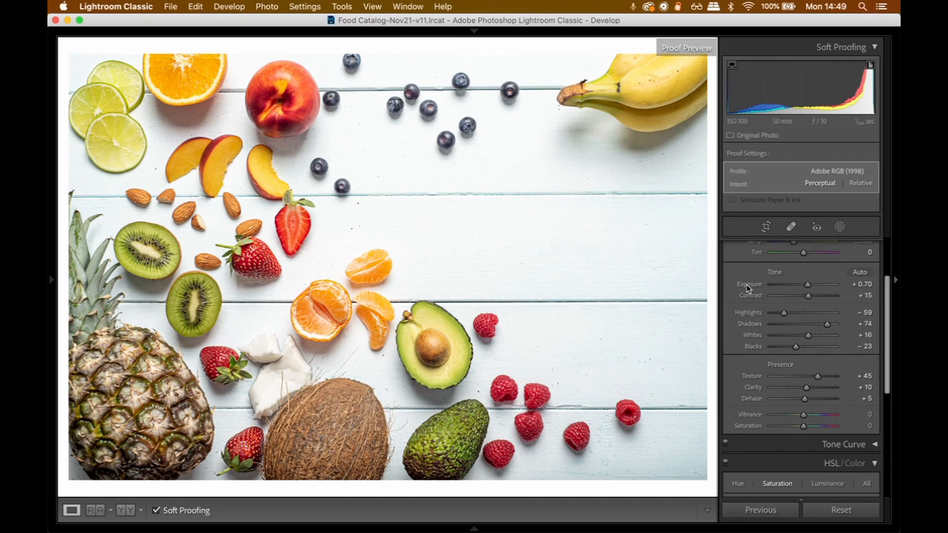
pyautogui.press('+')
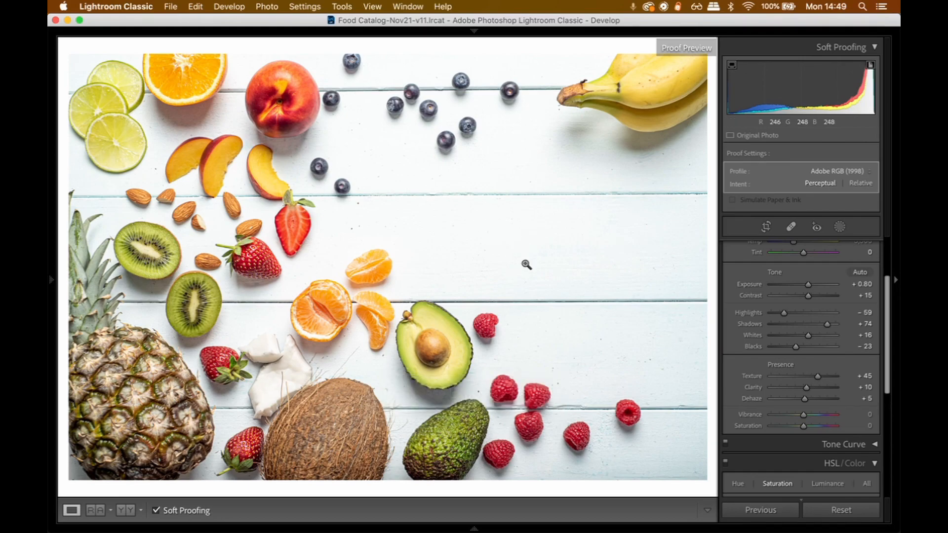
# Increase the photo's vibrance to +20
pyautogui.scroll(-8, 766, 345)
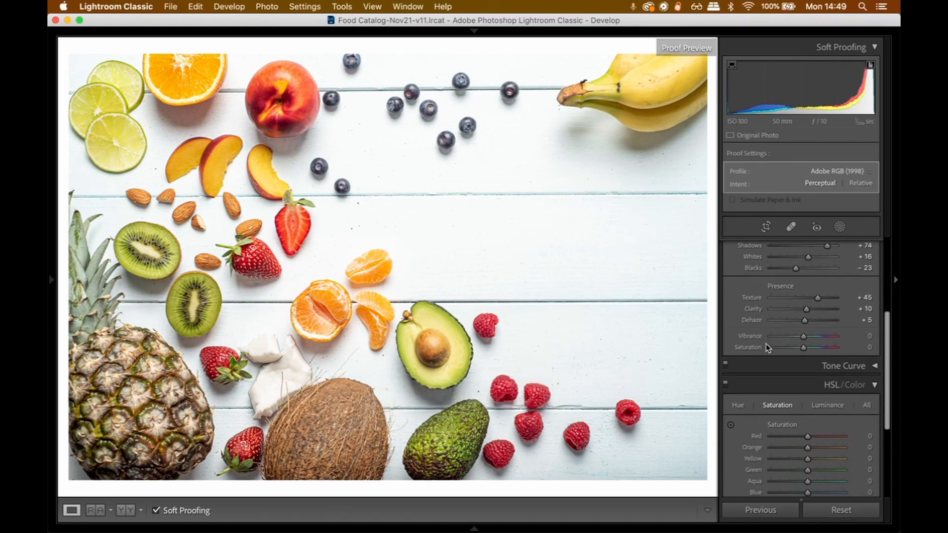
pyautogui.click(755, 337)
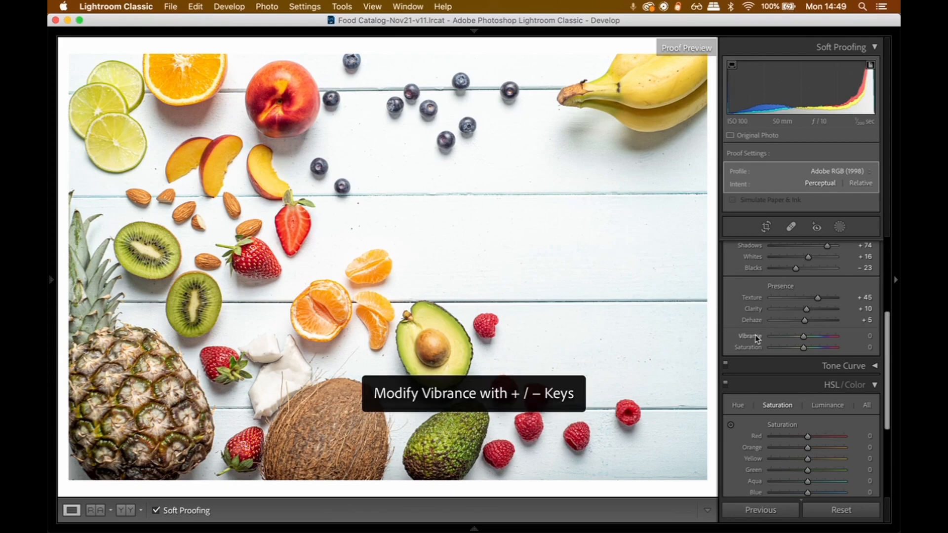
pyautogui.press('+')
pyautogui.press('+')
pyautogui.press('+')
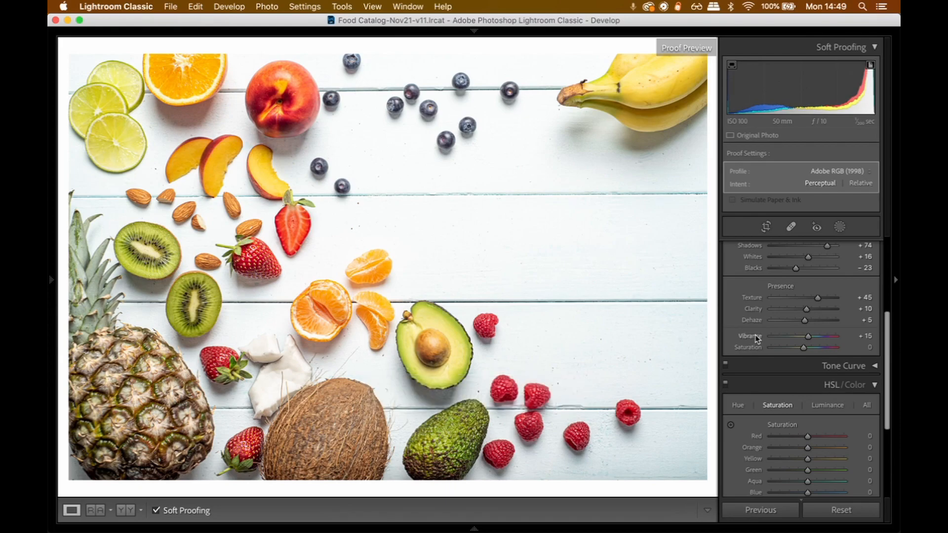
pyautogui.press('+')
# Try an overall saturation of +20, and return it to 0
pyautogui.press('+')
pyautogui.press('+')
pyautogui.press('+')
pyautogui.press('+')
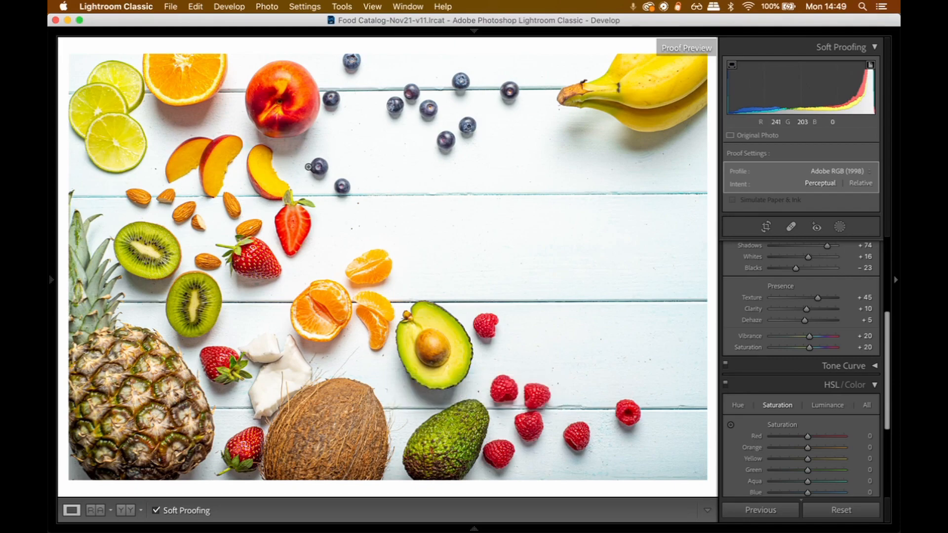
pyautogui.press('-')
pyautogui.press('-')
pyautogui.press('-')
pyautogui.press('-')
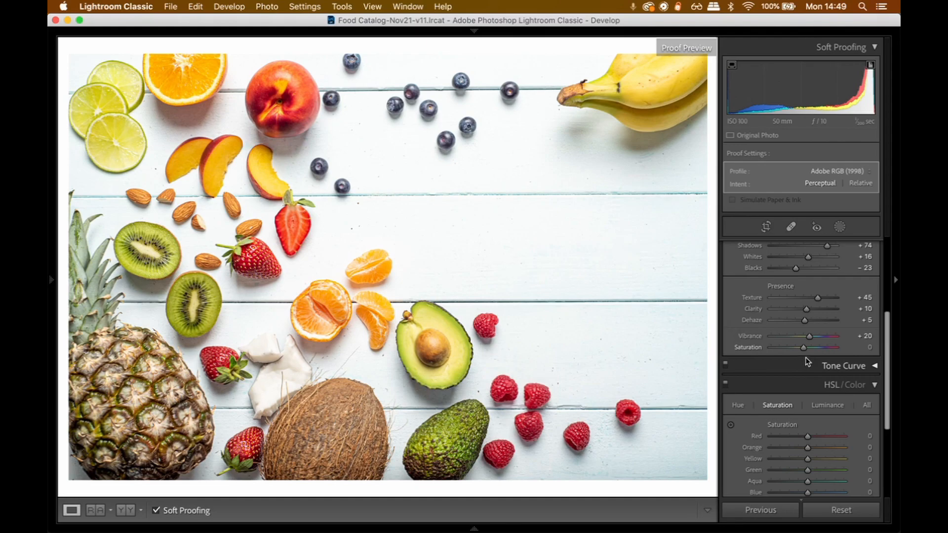
# Boost only the blue saturation to +41 in the HSL adjustments of the fruit photo
pyautogui.scroll(-5, 807, 351)
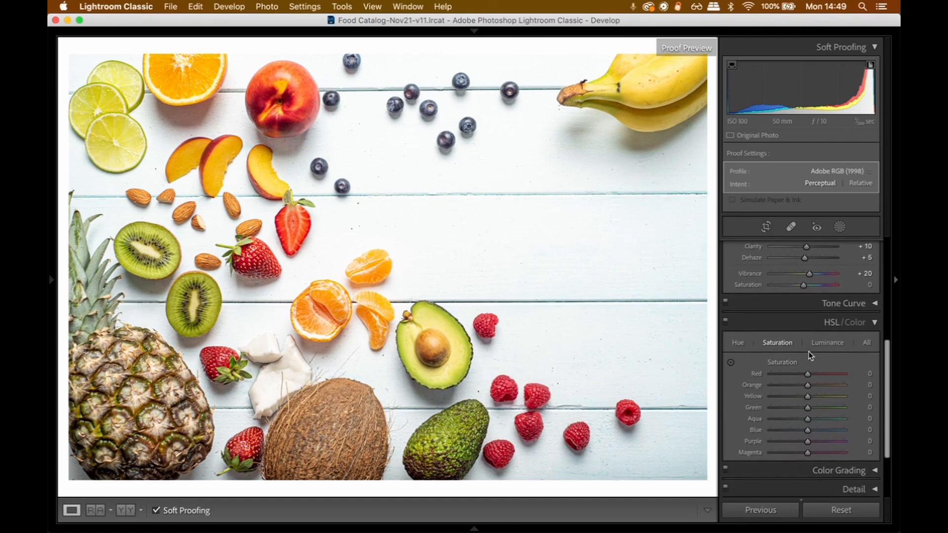
pyautogui.click(825, 313)
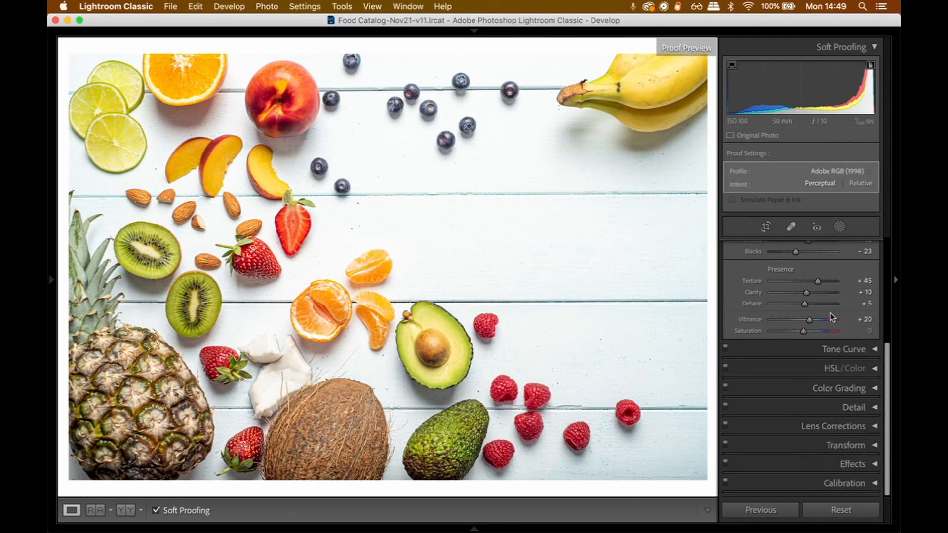
pyautogui.click(828, 371)
pyautogui.scroll(-3, 823, 360)
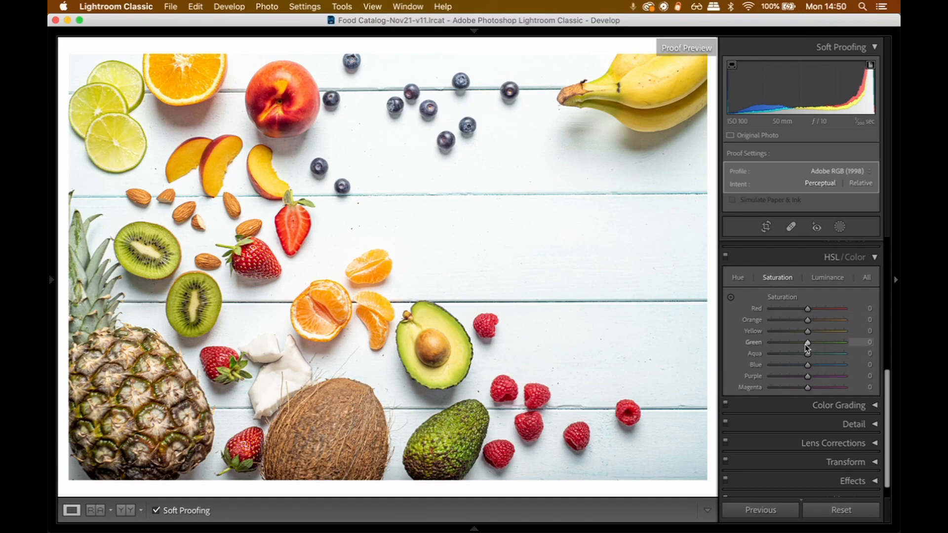
pyautogui.click(822, 365)
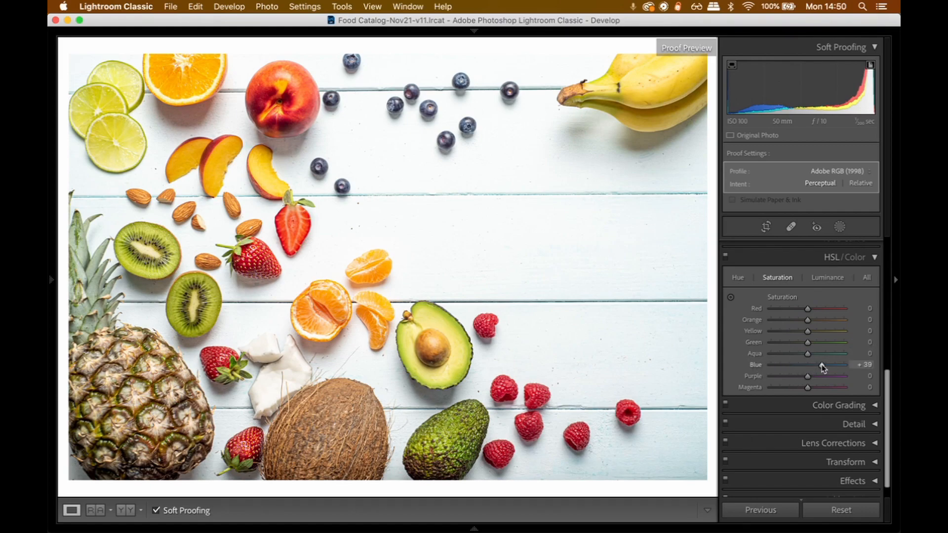
pyautogui.moveTo(822, 364); pyautogui.dragTo(822, 364)
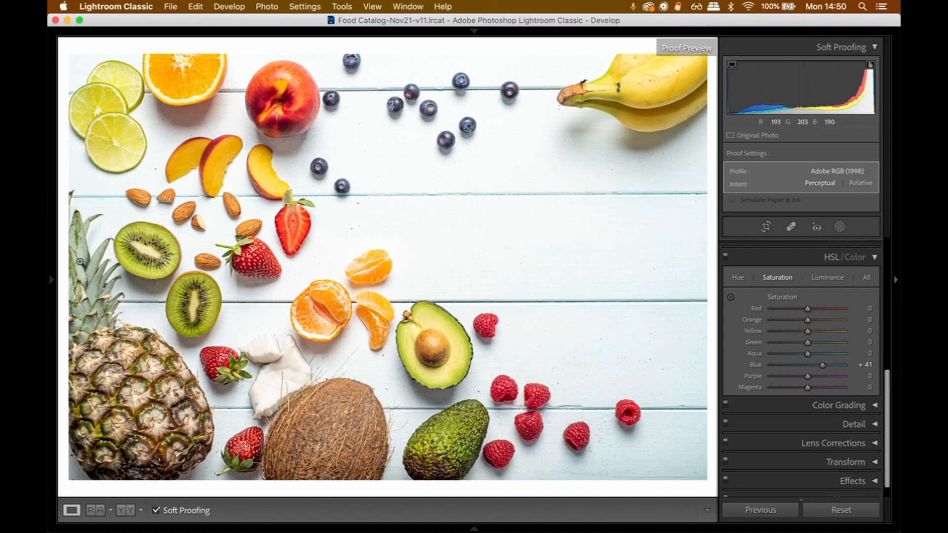
pyautogui.click(816, 342)
# Brighten the reds by setting the HSL red luminance to +20
pyautogui.click(828, 277)
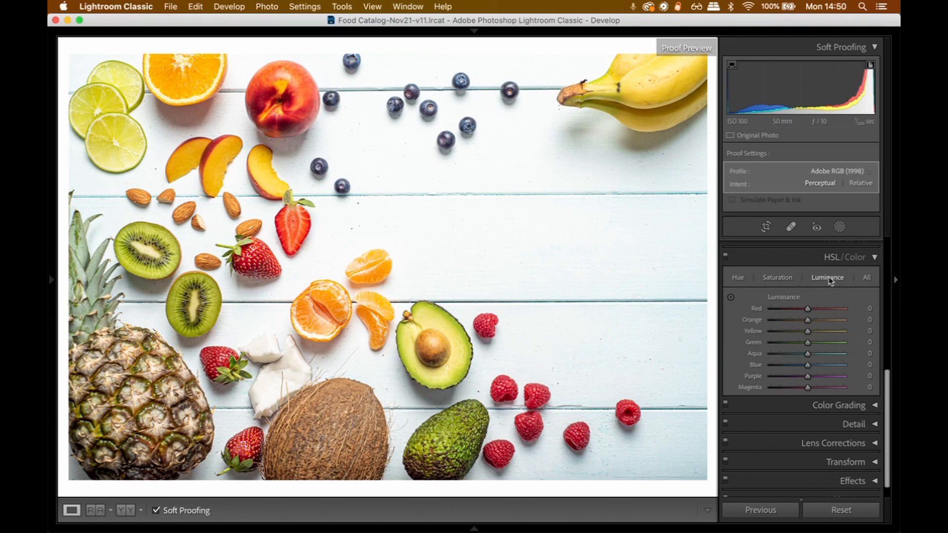
pyautogui.click(816, 309)
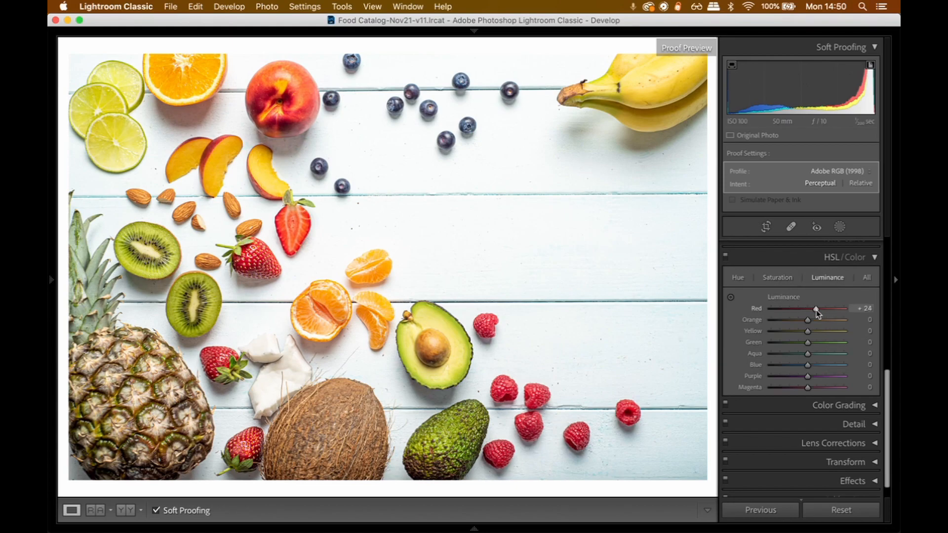
pyautogui.moveTo(816, 309); pyautogui.dragTo(815, 310)
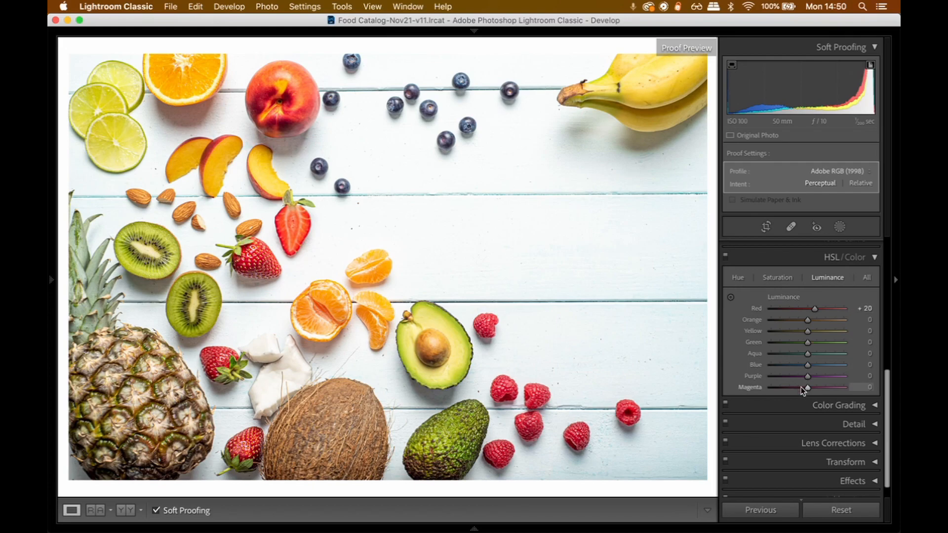
pyautogui.scroll(-1, 809, 389)
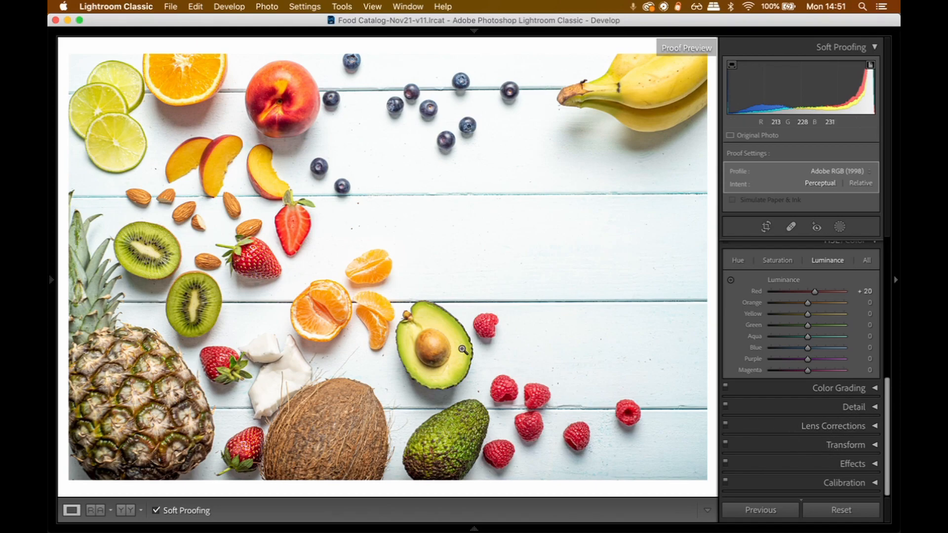
# Check the crop framing of the fruit photo and compare the edited version with its before state
pyautogui.press('r')
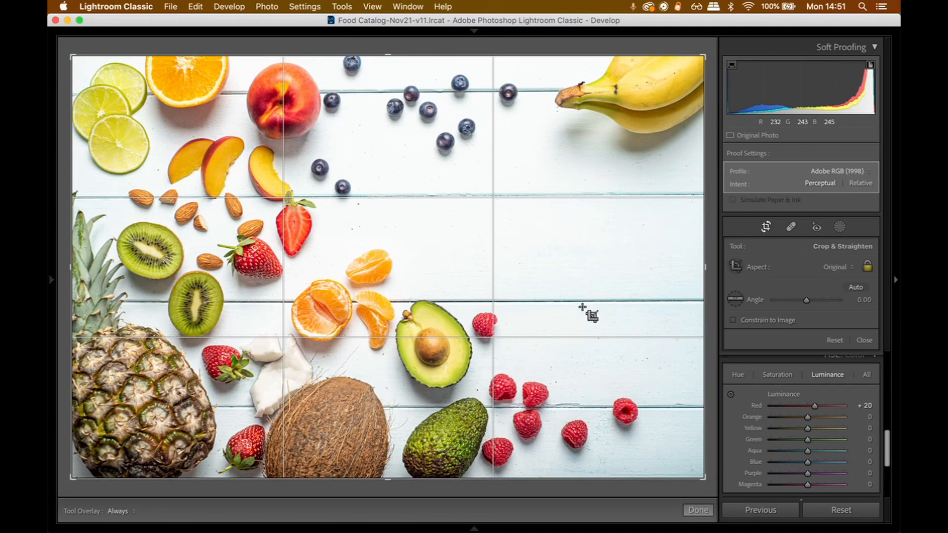
pyautogui.press('r')
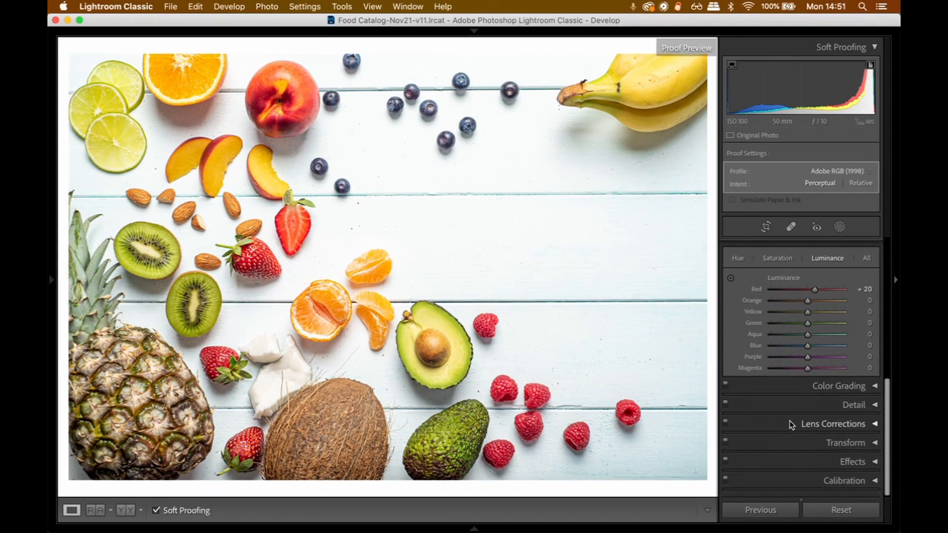
pyautogui.scroll(10, 790, 420)
pyautogui.scroll(-10, 789, 421)
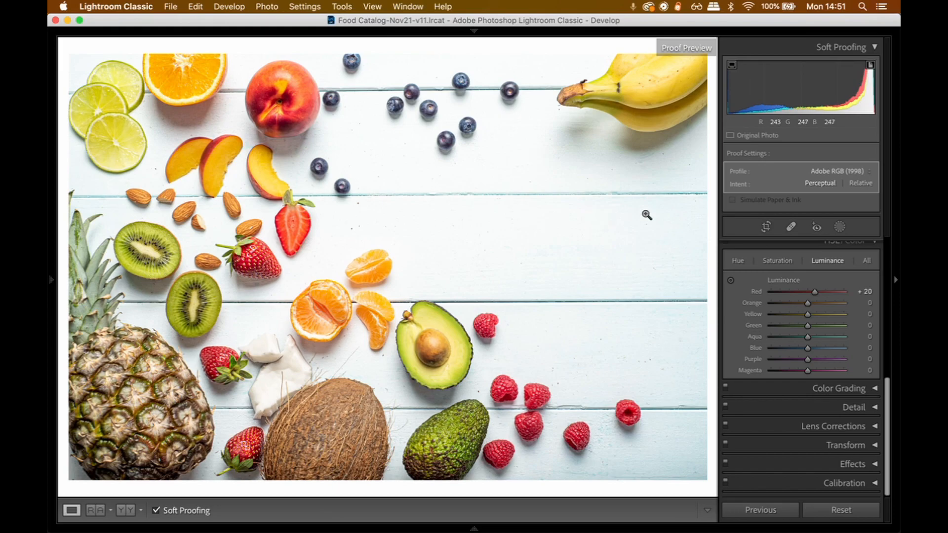
pyautogui.press('\\')
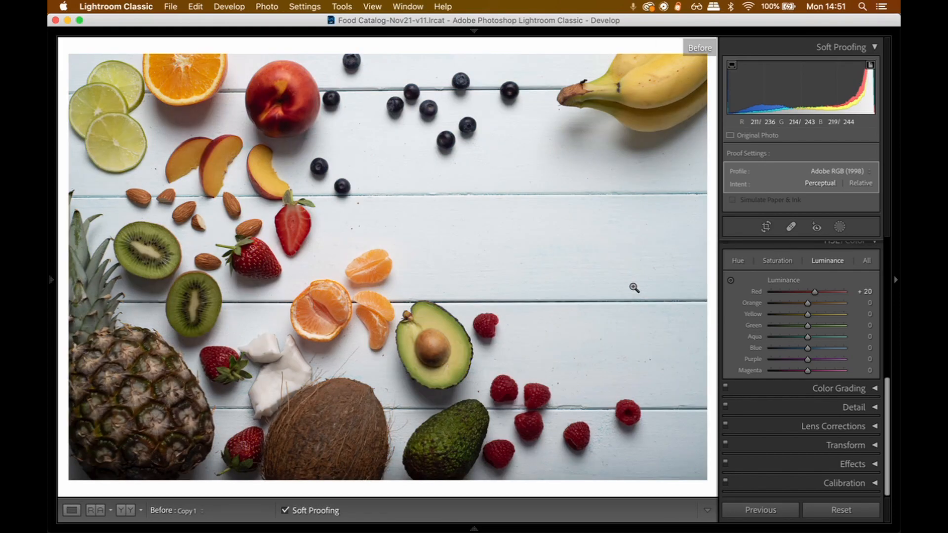
pyautogui.press('\\')
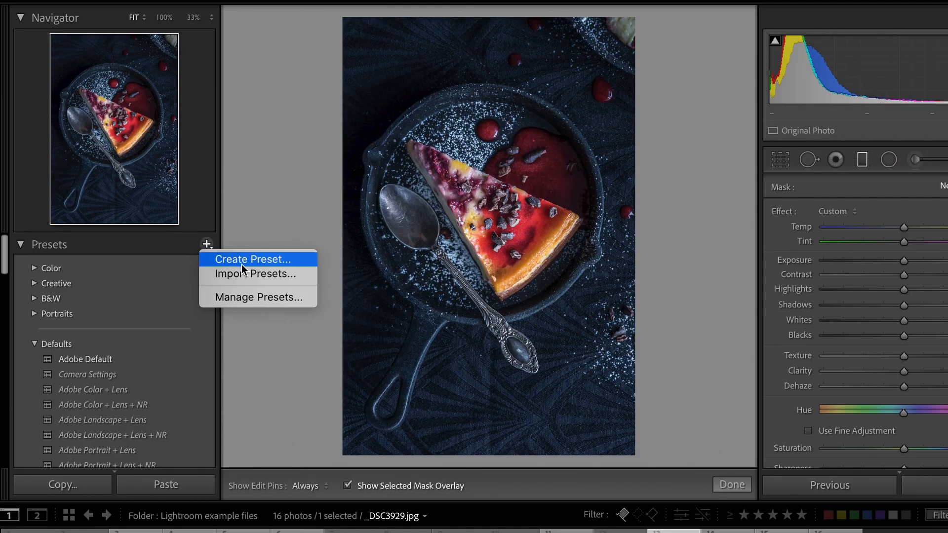
# Open the settings for creating a new develop preset from the cake slice photo
pyautogui.click(241, 263)
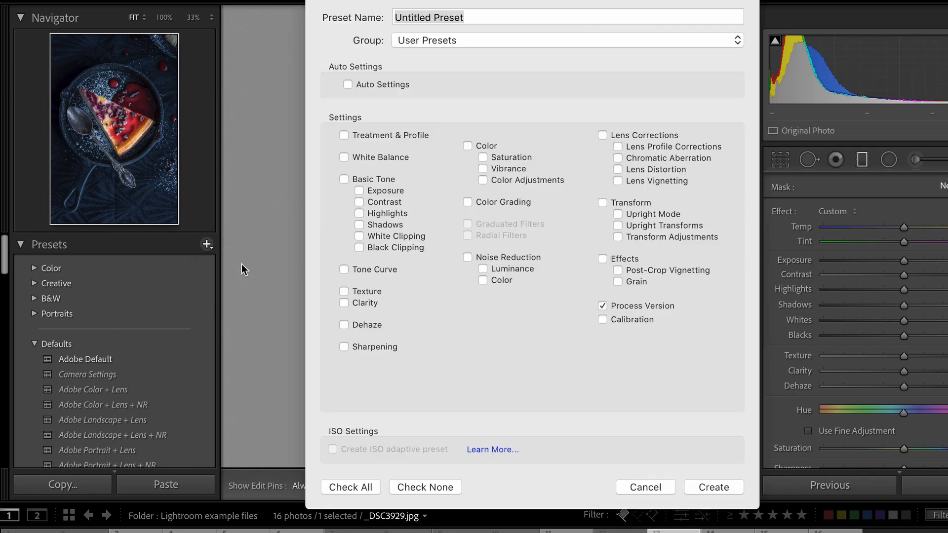
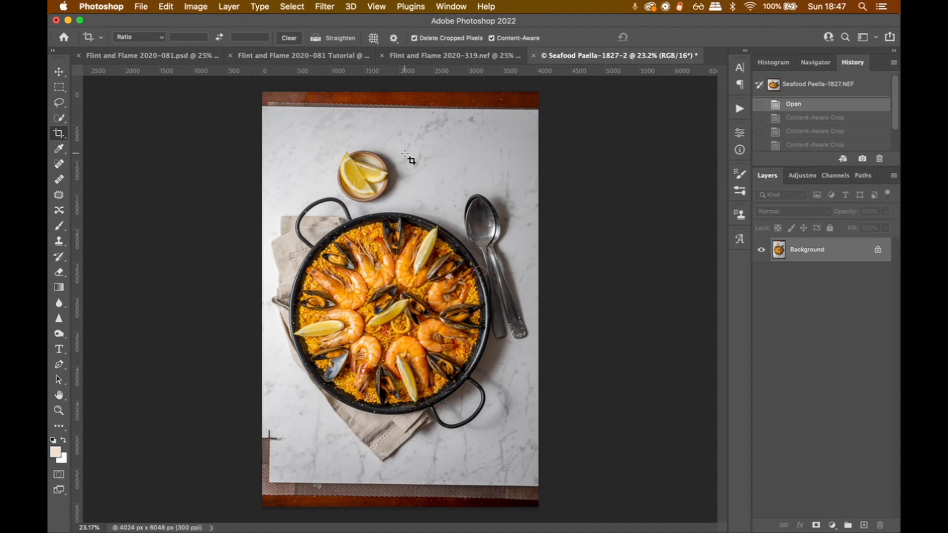
# In Photoshop, try a landscape crop orientation on the paella photo, and return the crop to the full portrait frame
pyautogui.click(415, 136)
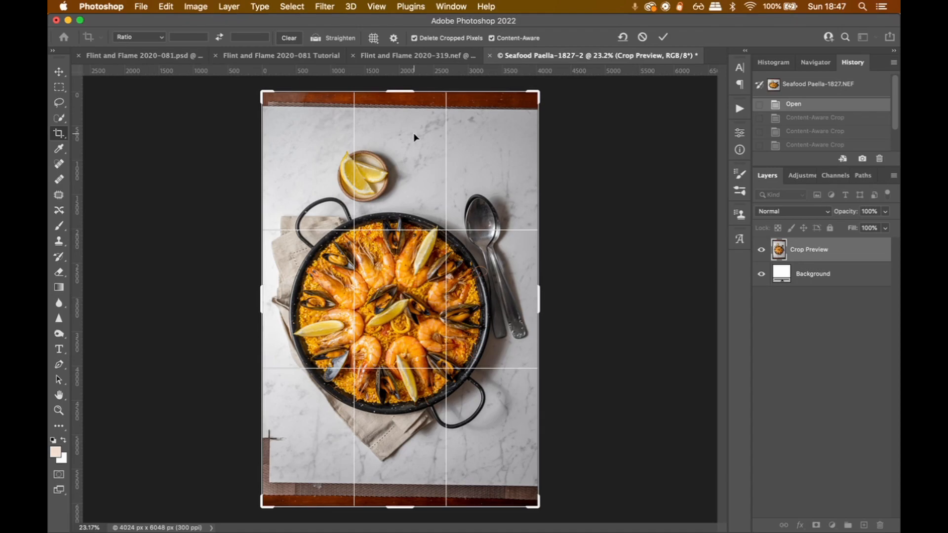
pyautogui.click(223, 39)
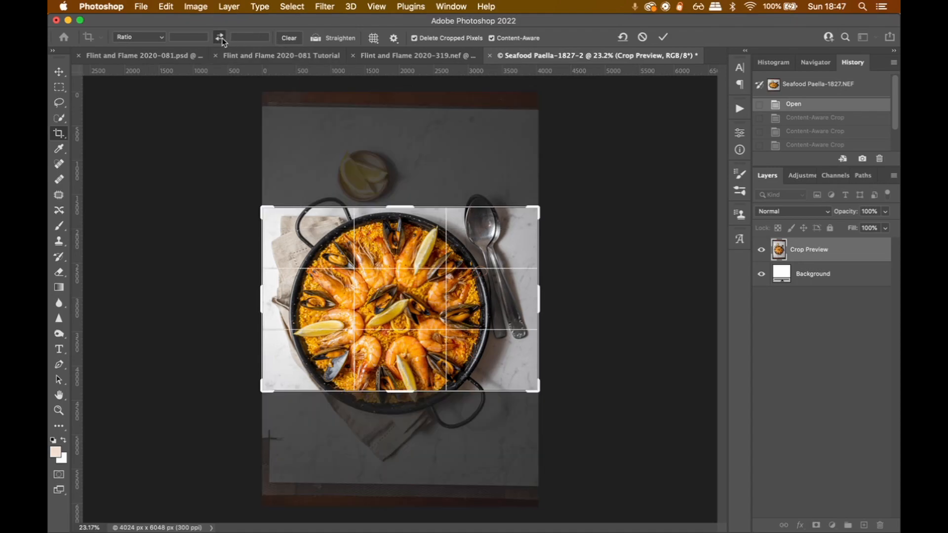
pyautogui.click(222, 38)
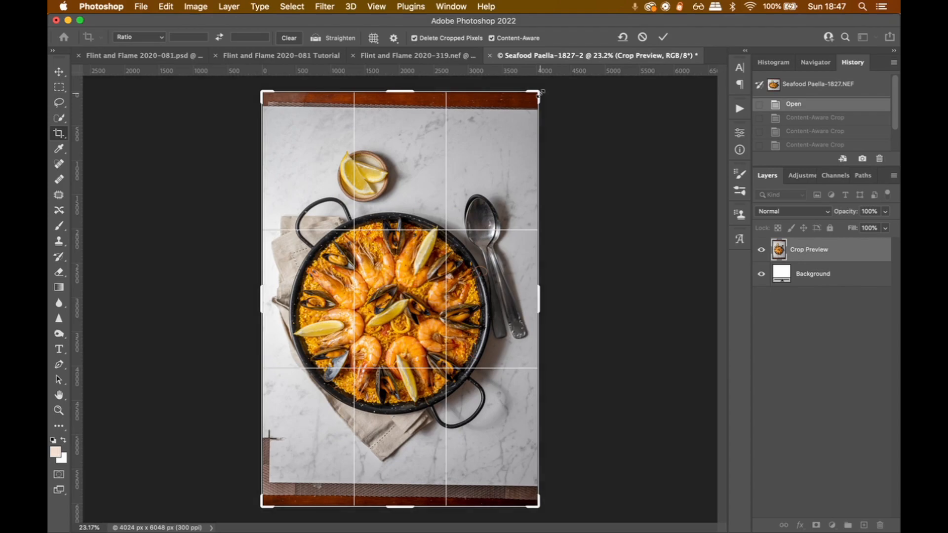
pyautogui.moveTo(538, 93)
pyautogui.mouseDown()
pyautogui.moveTo(539, 104)
pyautogui.moveTo(539, 94)
pyautogui.mouseUp()
pyautogui.press('Return')
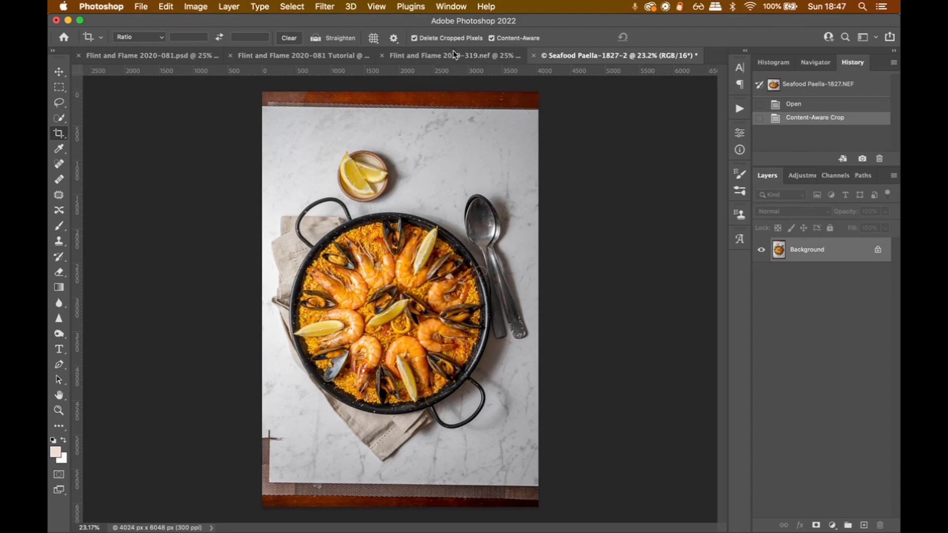
# Try extending the crop beyond the paella photo's right edge to about 4559 px wide, and return it to the original edge
pyautogui.click(59, 134)
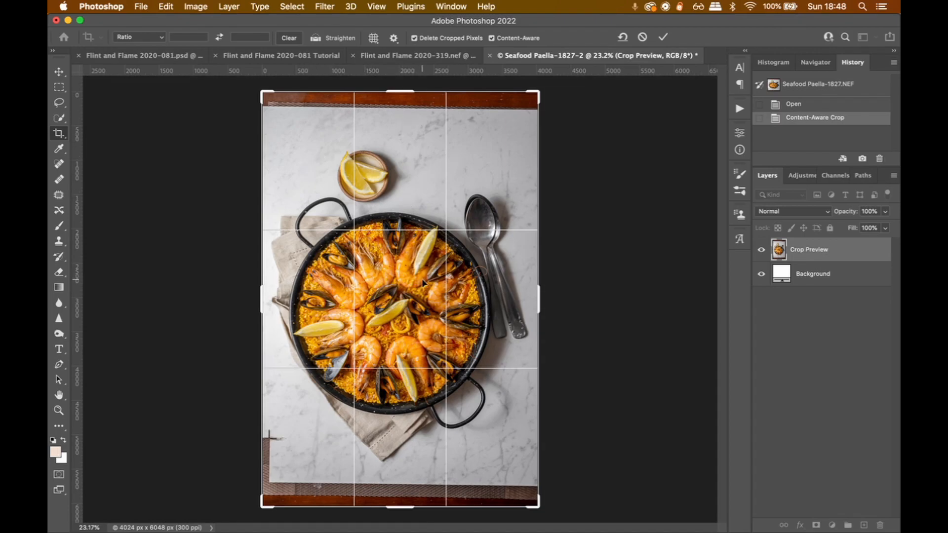
pyautogui.click(491, 39)
pyautogui.moveTo(539, 298); pyautogui.dragTo(557, 298)
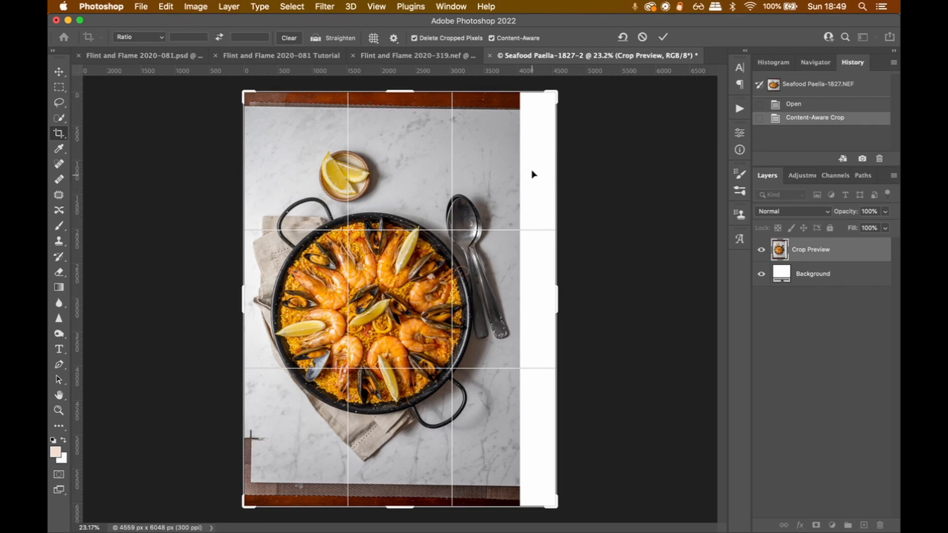
pyautogui.moveTo(556, 302); pyautogui.dragTo(541, 304)
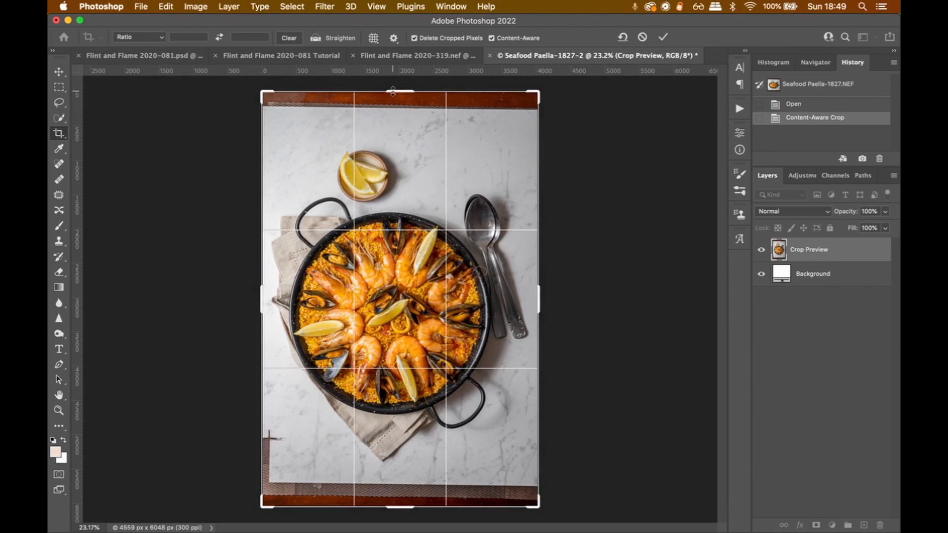
# Crop the wooden table strips off the top and bottom of the paella photo, to about 4024 x 5398 px
pyautogui.moveTo(393, 92); pyautogui.dragTo(394, 110)
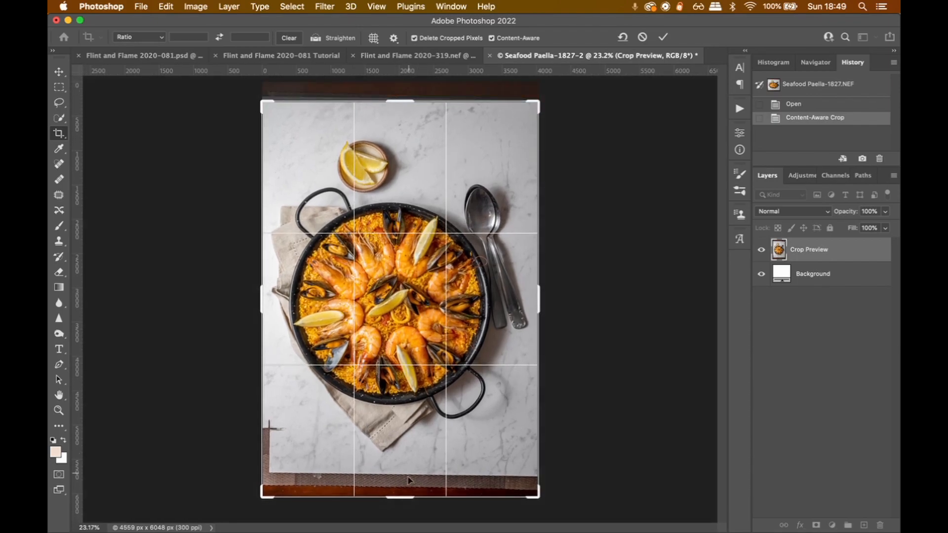
pyautogui.moveTo(399, 496); pyautogui.dragTo(399, 486)
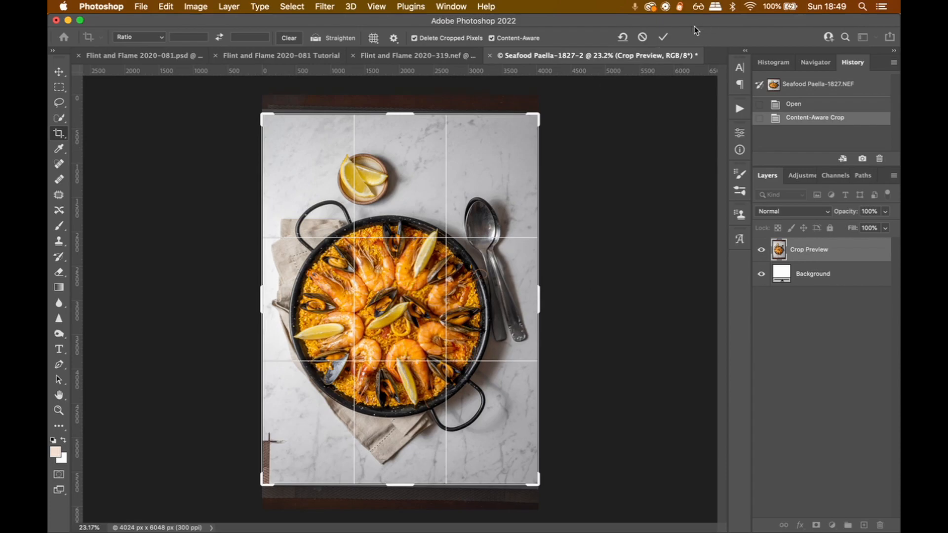
pyautogui.click(663, 38)
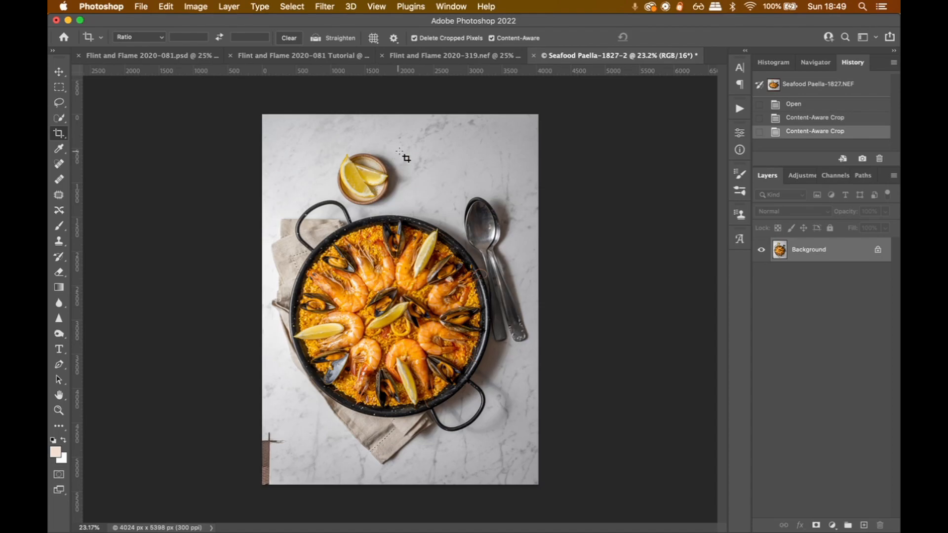
# Extend the paella photo on all four sides with a content-aware crop, to about 4570 x 6285 px
pyautogui.click(411, 203)
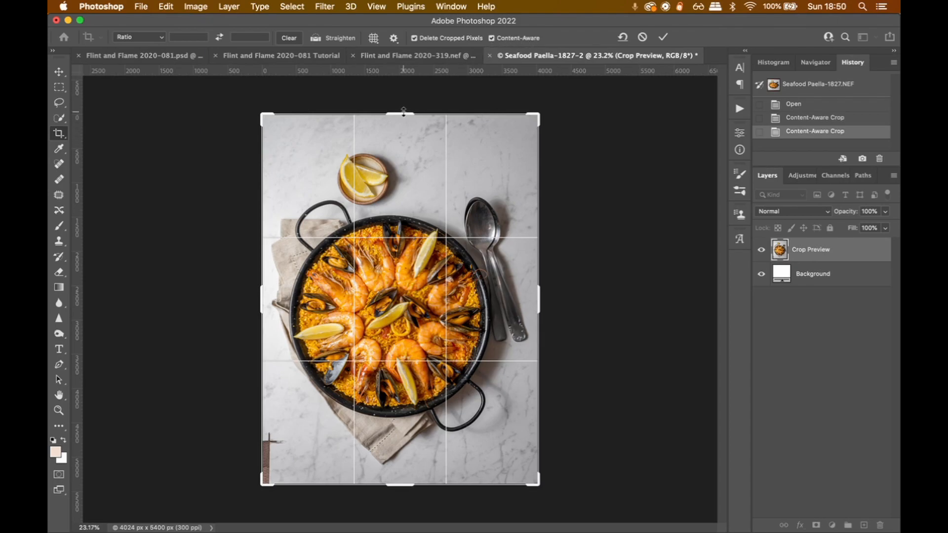
pyautogui.moveTo(403, 111); pyautogui.dragTo(404, 95)
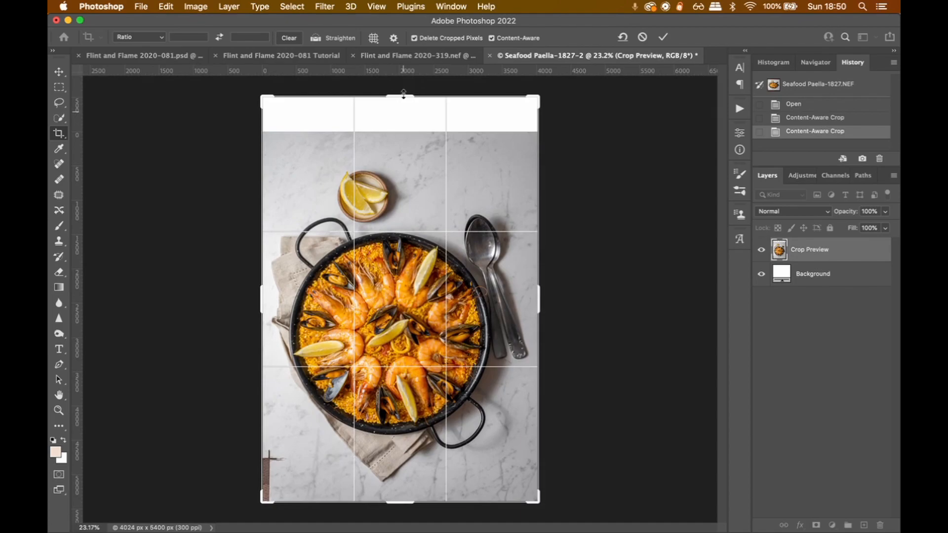
pyautogui.moveTo(537, 301); pyautogui.dragTo(553, 300)
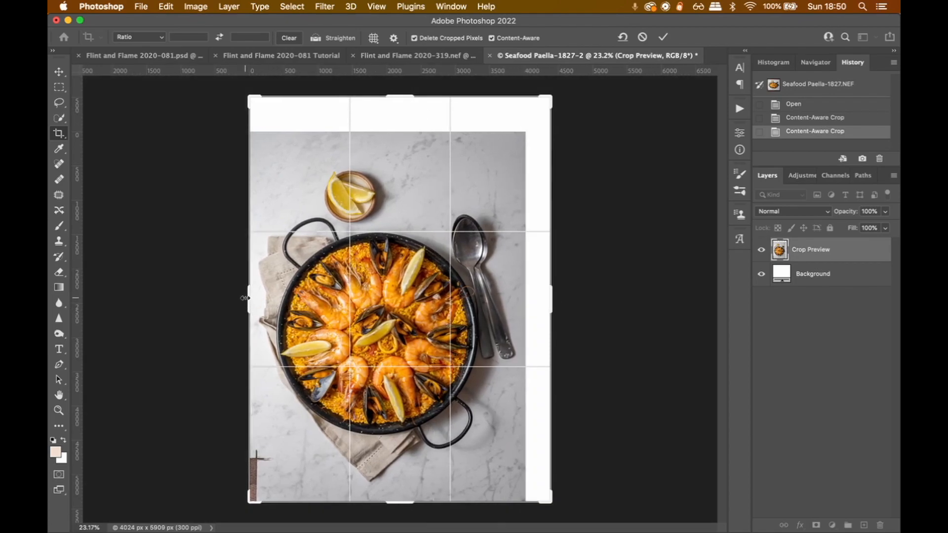
pyautogui.moveTo(246, 299); pyautogui.dragTo(239, 298)
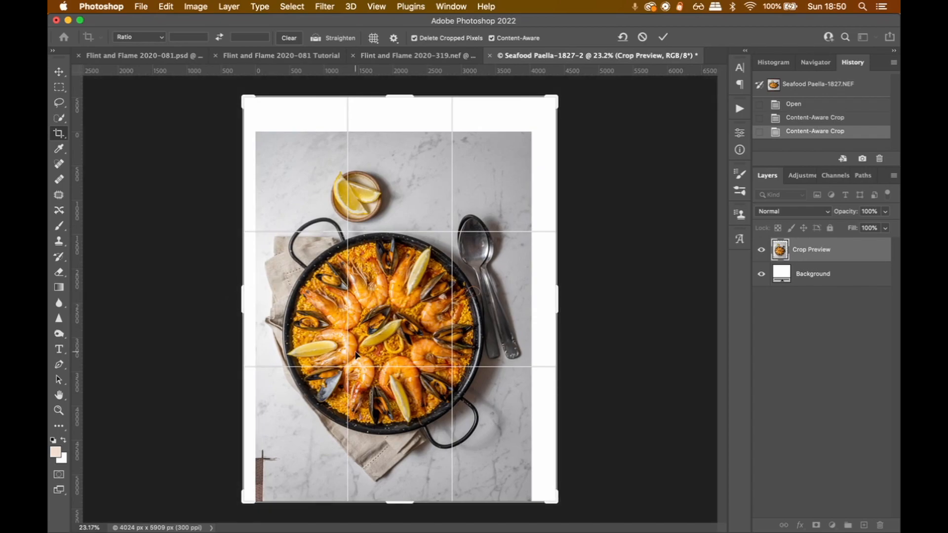
pyautogui.moveTo(400, 502); pyautogui.dragTo(401, 515)
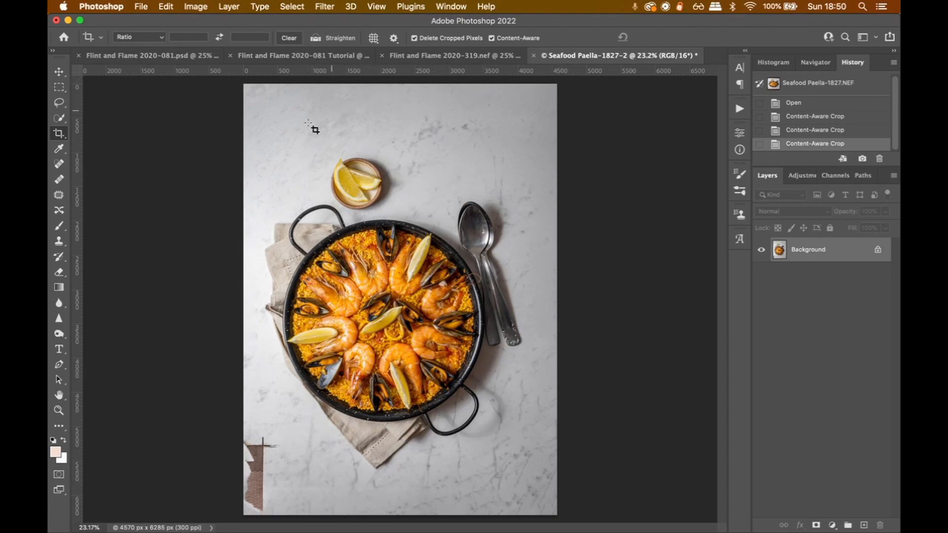
# Examine the marble background filled in along the top and right edges of the paella photo at 50% magnification
pyautogui.press('z')
pyautogui.click(301, 115)
pyautogui.click(301, 115)
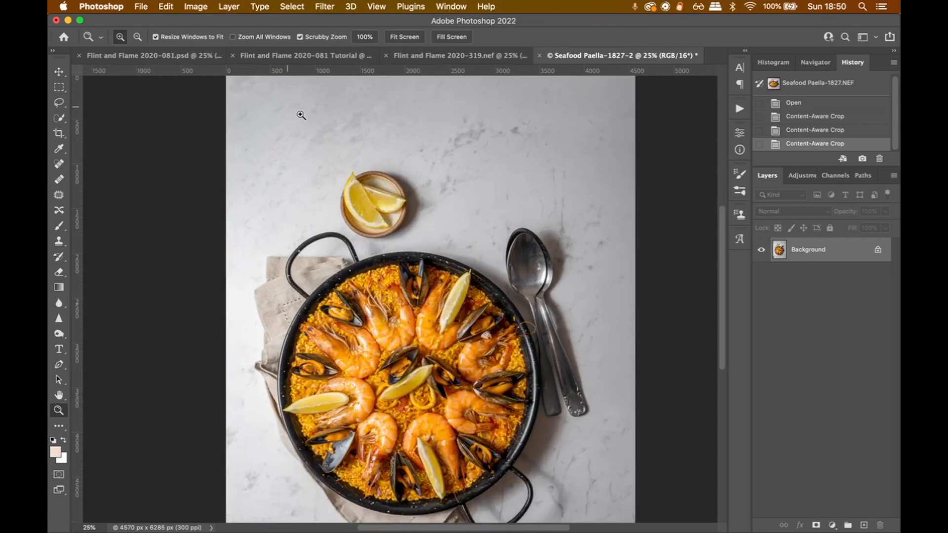
pyautogui.click(302, 115)
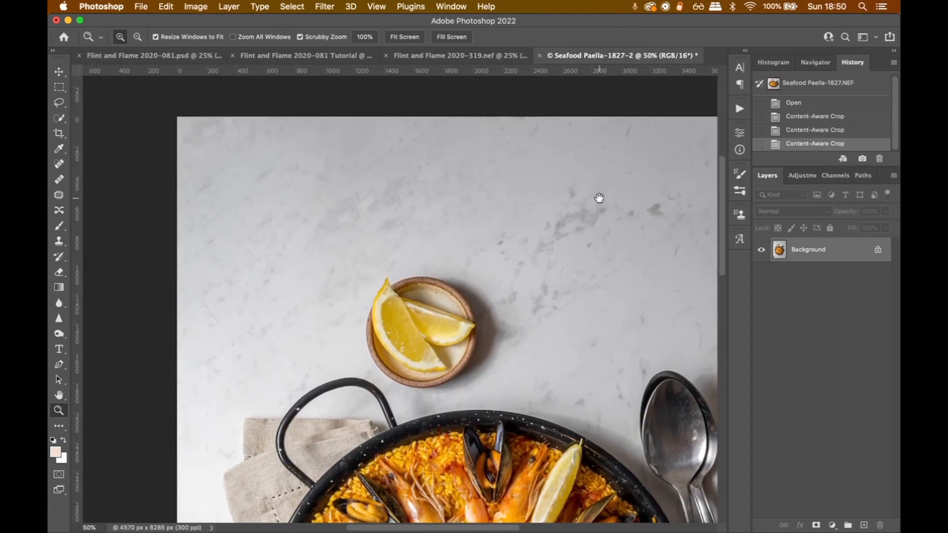
pyautogui.moveTo(598, 197); pyautogui.dragTo(307, 196)
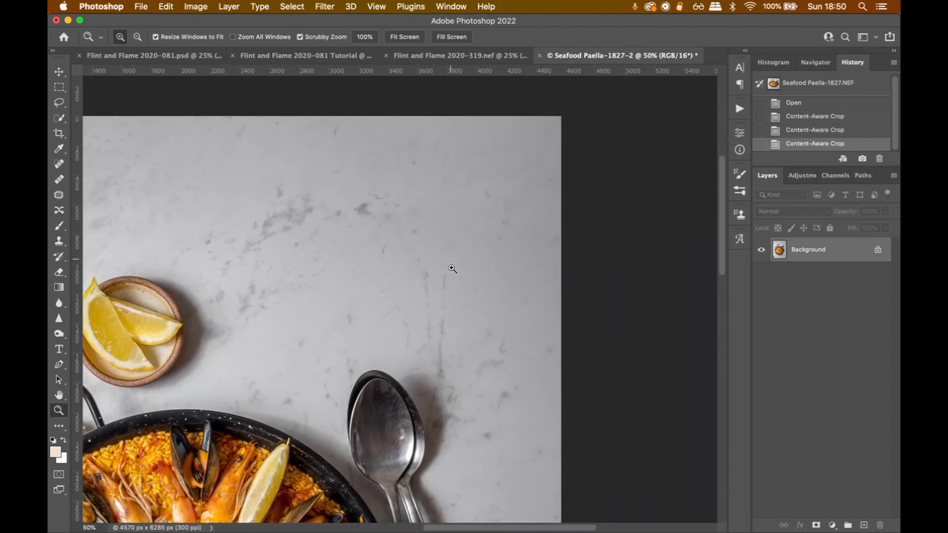
pyautogui.moveTo(457, 328); pyautogui.dragTo(456, 119)
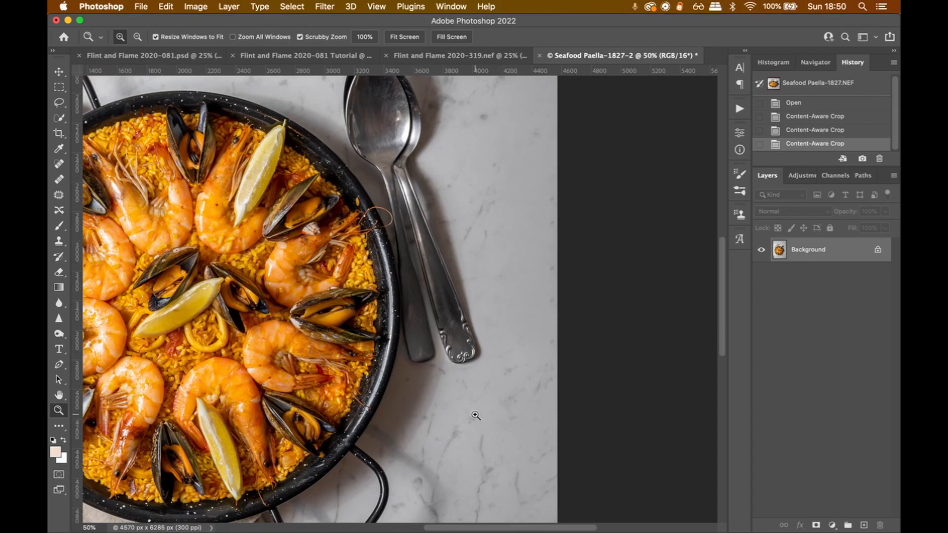
# Examine the marble background filled in along the paella photo's right and bottom edges and its bottom-left corner at 50% magnification
pyautogui.moveTo(482, 423); pyautogui.dragTo(489, 307)
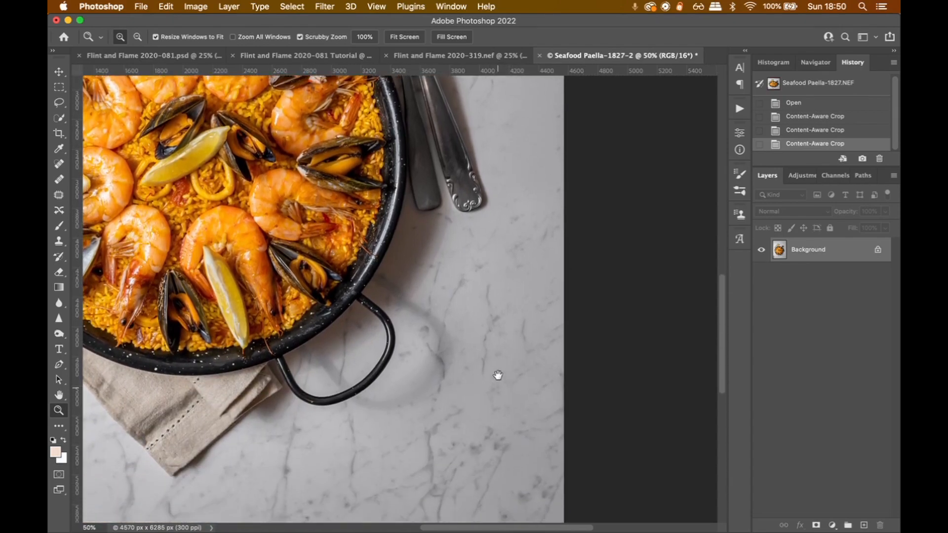
pyautogui.moveTo(498, 375); pyautogui.dragTo(511, 260)
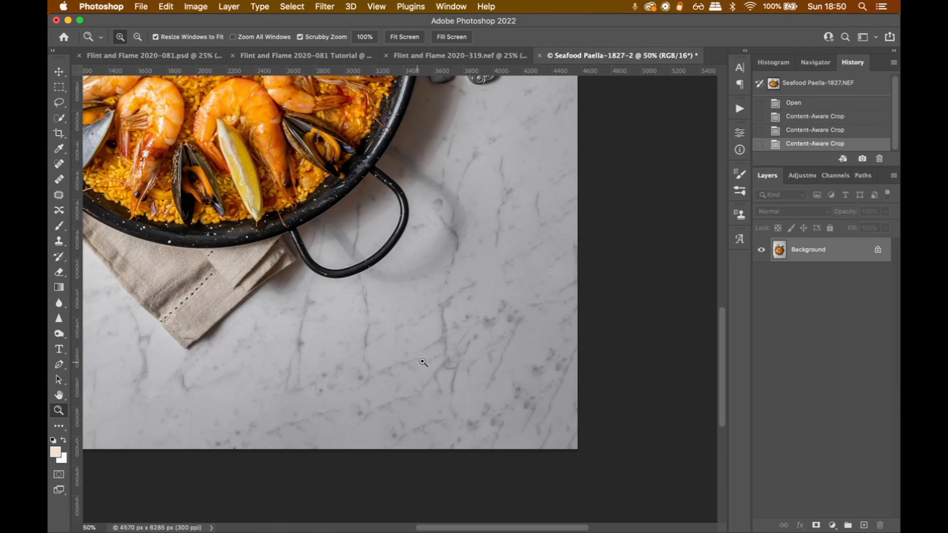
pyautogui.moveTo(401, 336); pyautogui.dragTo(590, 334)
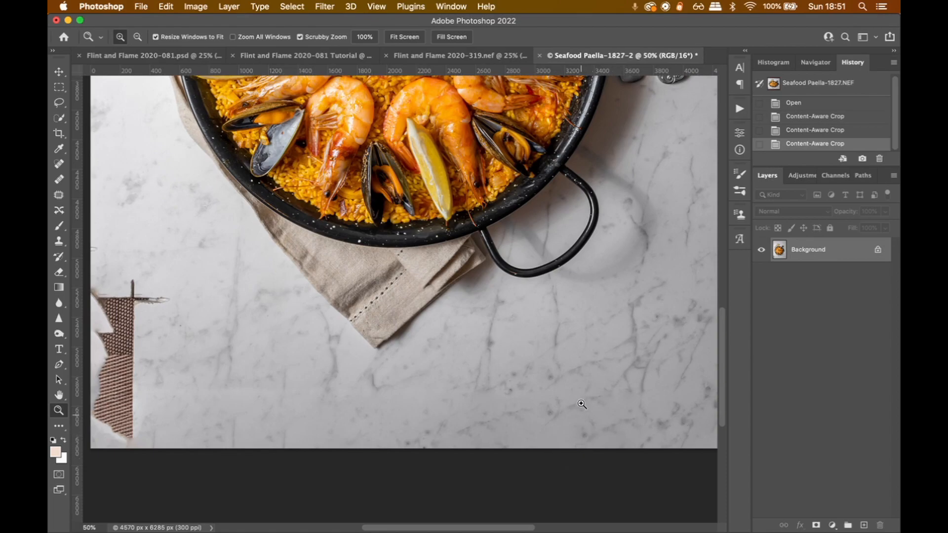
pyautogui.moveTo(611, 364); pyautogui.dragTo(496, 339)
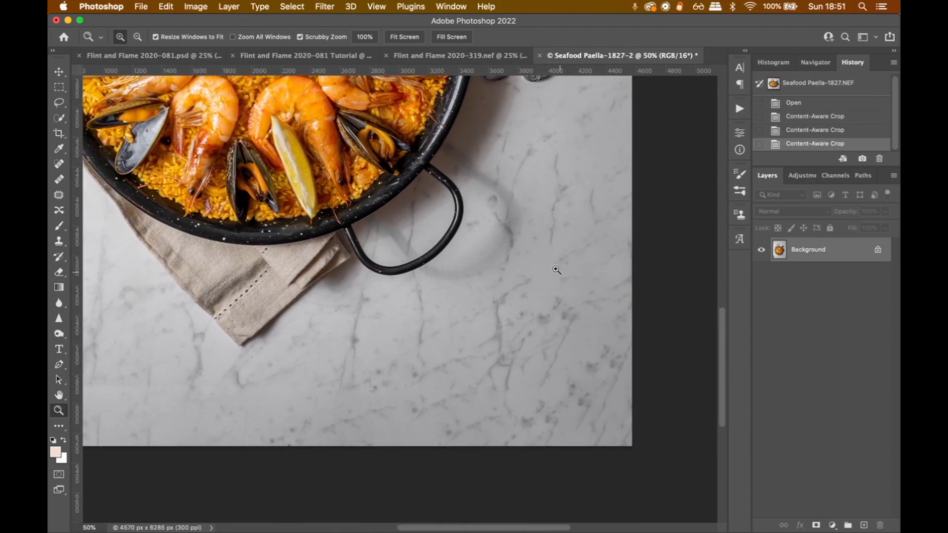
pyautogui.press('super+0')
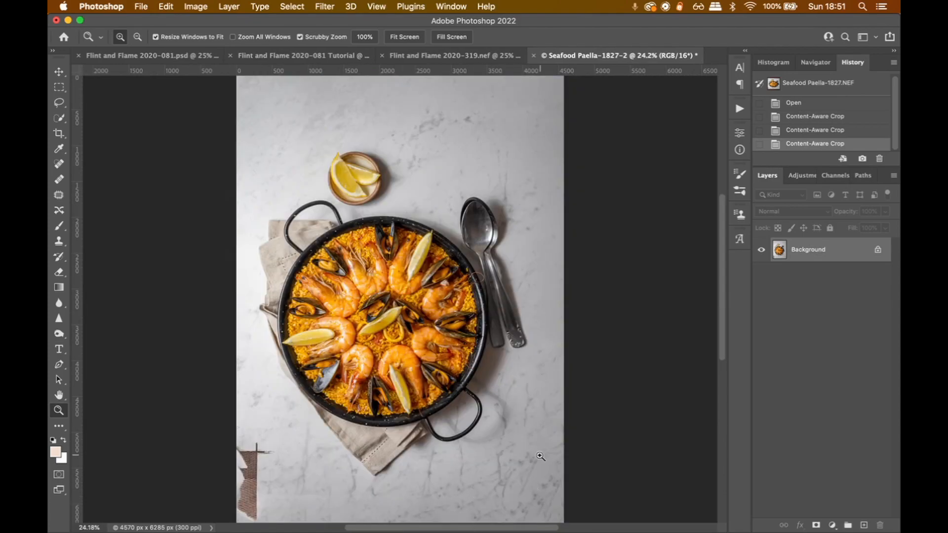
pyautogui.click(389, 475)
pyautogui.click(389, 475)
pyautogui.click(389, 475)
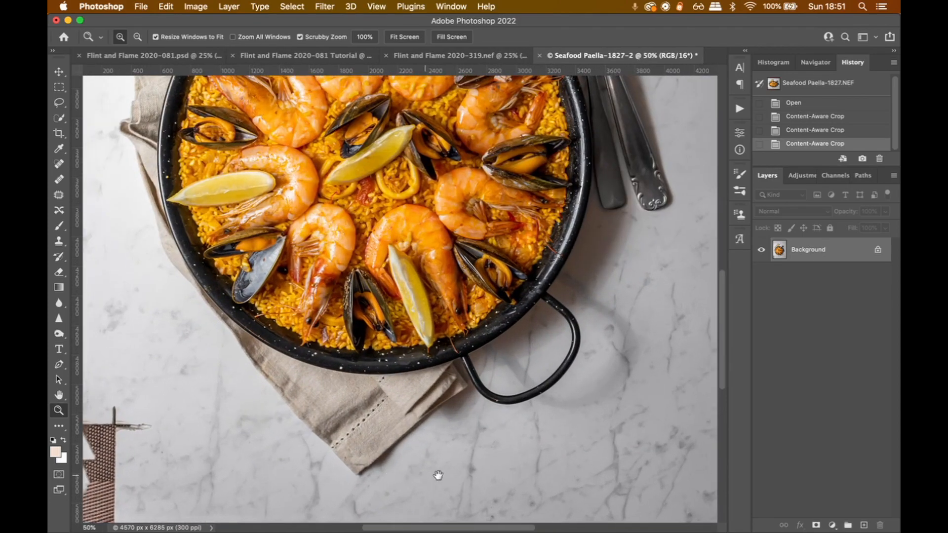
pyautogui.moveTo(438, 475); pyautogui.dragTo(496, 328)
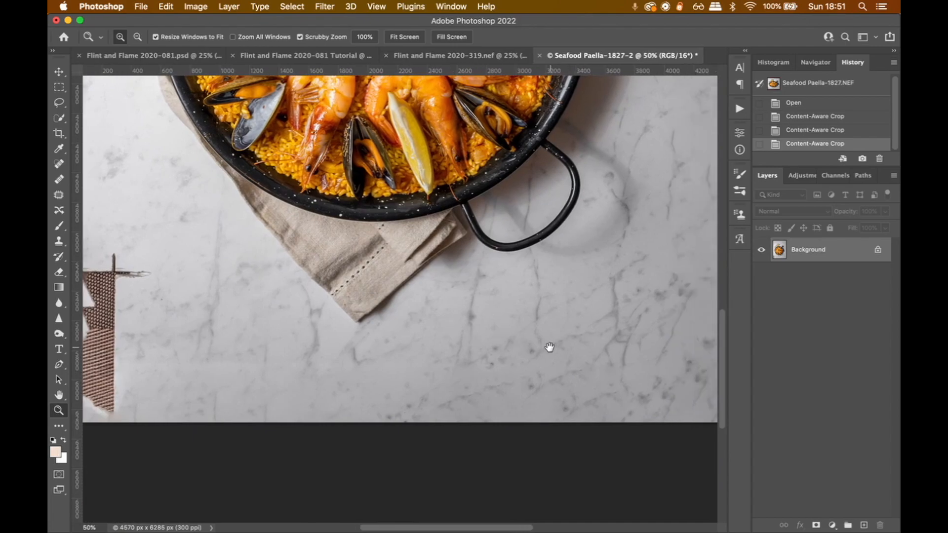
pyautogui.moveTo(549, 347); pyautogui.dragTo(672, 356)
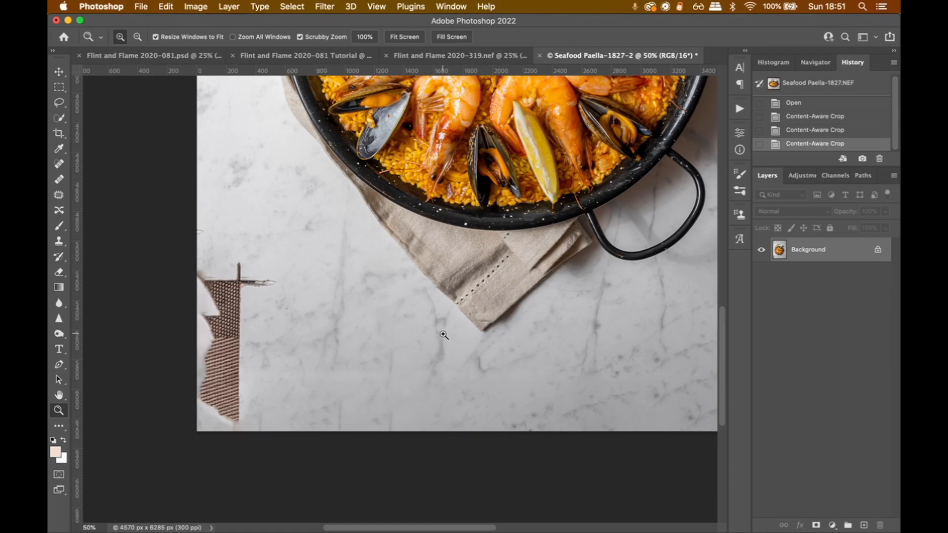
pyautogui.press('super+0')
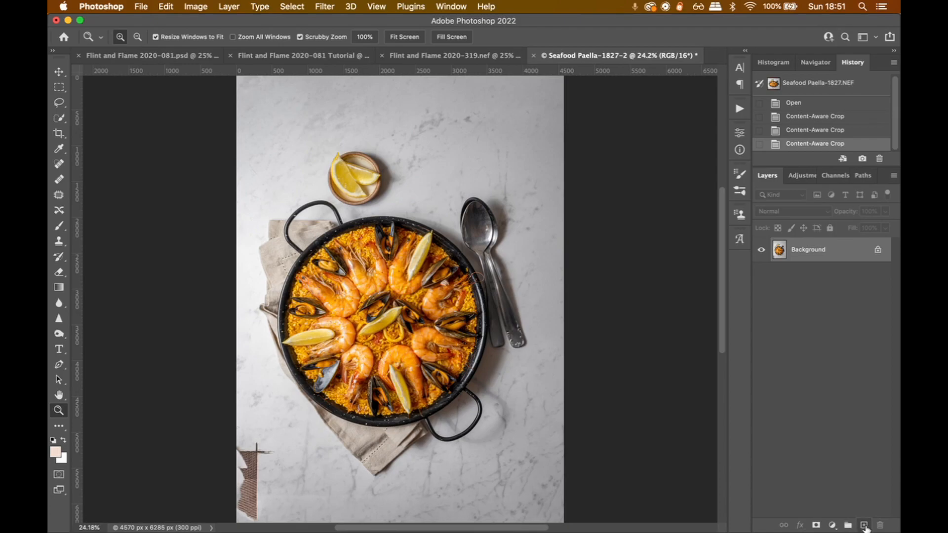
# Add a new empty layer above the paella photo and name it "Clone background"
pyautogui.click(865, 526)
pyautogui.doubleClick(803, 249)
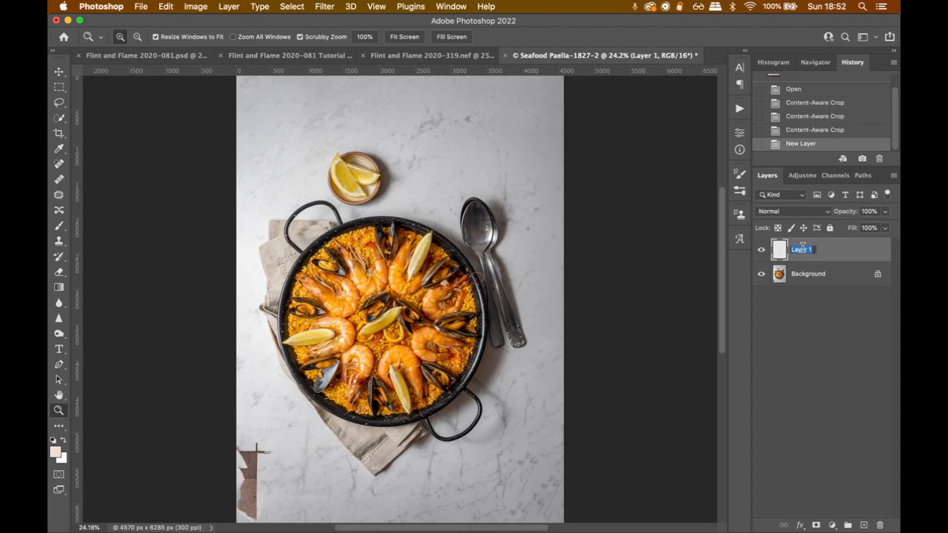
pyautogui.write('Clone background')
pyautogui.press('Return')
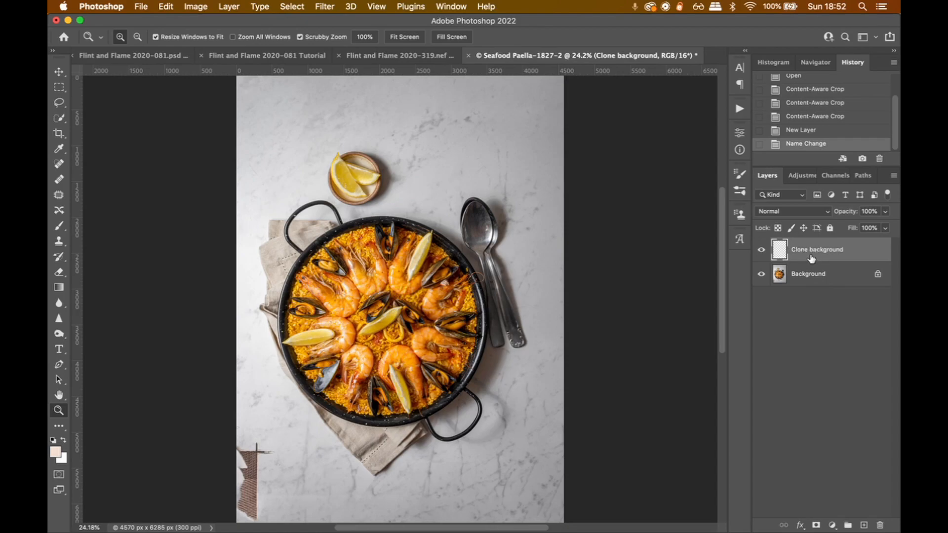
# Clone clean marble over most of the woven mat patch in the photo's bottom-left corner with a 500 px Clone Stamp brush
pyautogui.click(60, 242)
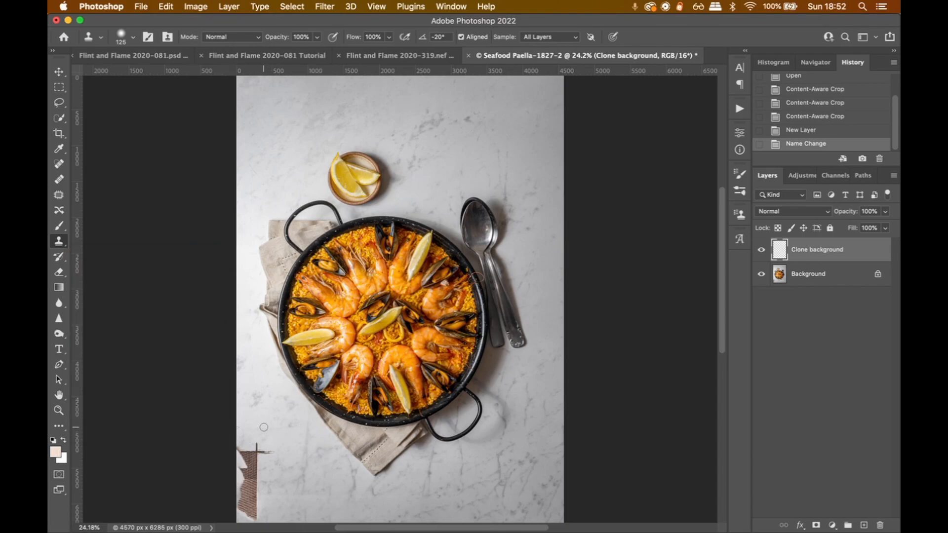
pyautogui.press(']')
pyautogui.press(']')
pyautogui.press(']')
pyautogui.press(']')
pyautogui.moveTo(257, 444); pyautogui.dragTo(247, 452)
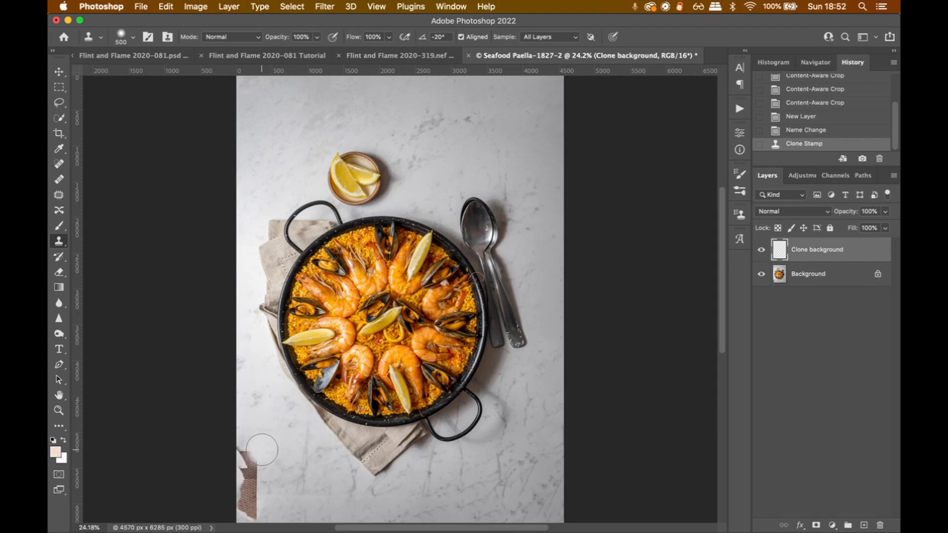
pyautogui.click(247, 451)
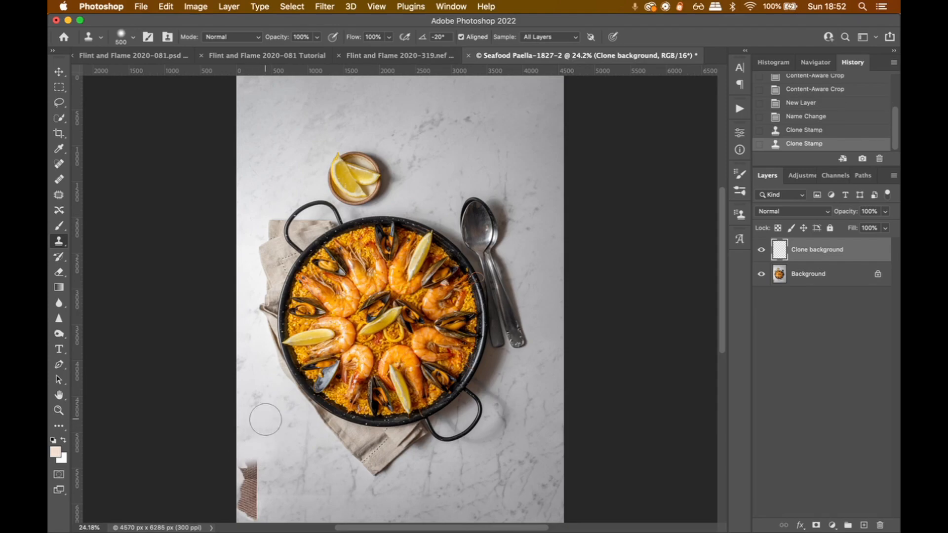
pyautogui.click(250, 466)
pyautogui.click(251, 469)
pyautogui.click(254, 476)
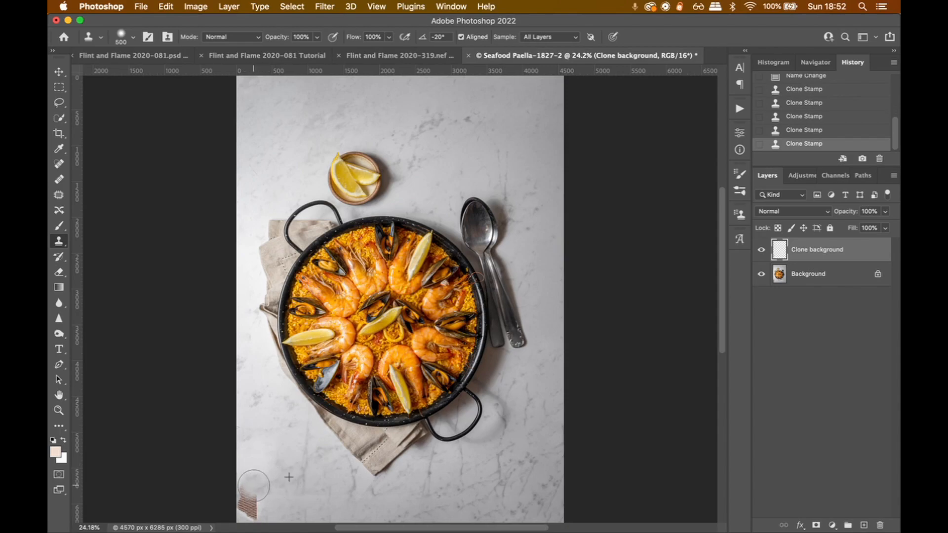
pyautogui.click(254, 486)
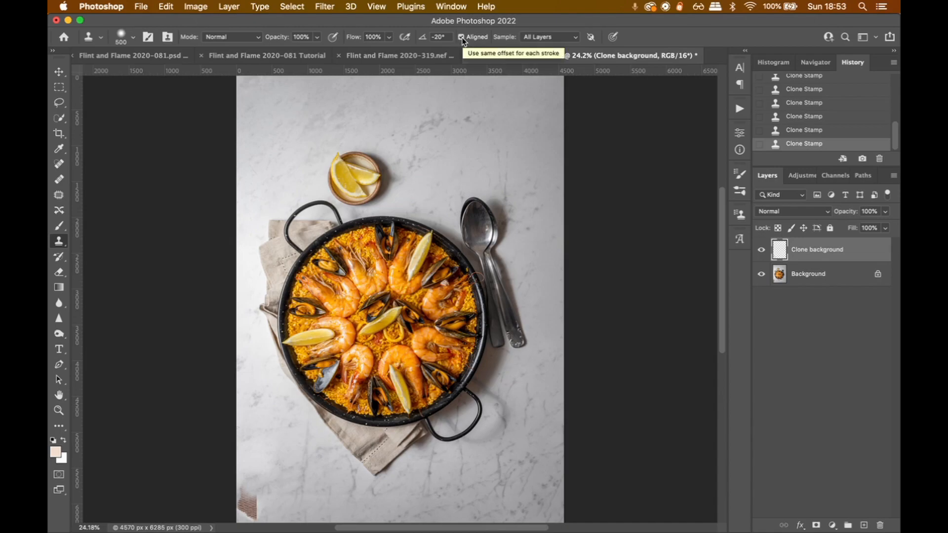
# Review the Clone Stamp's sampling options and keep it sampling All Layers
pyautogui.click(541, 39)
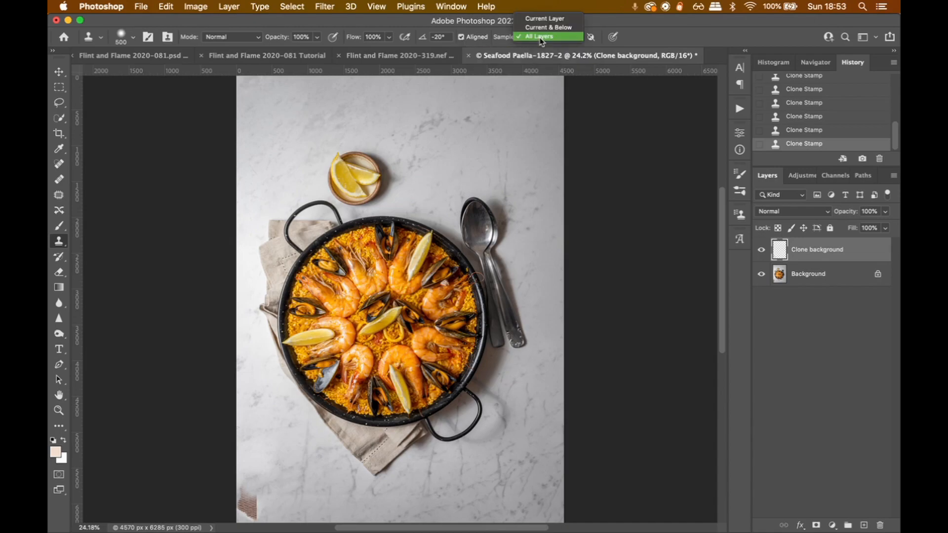
pyautogui.click(541, 37)
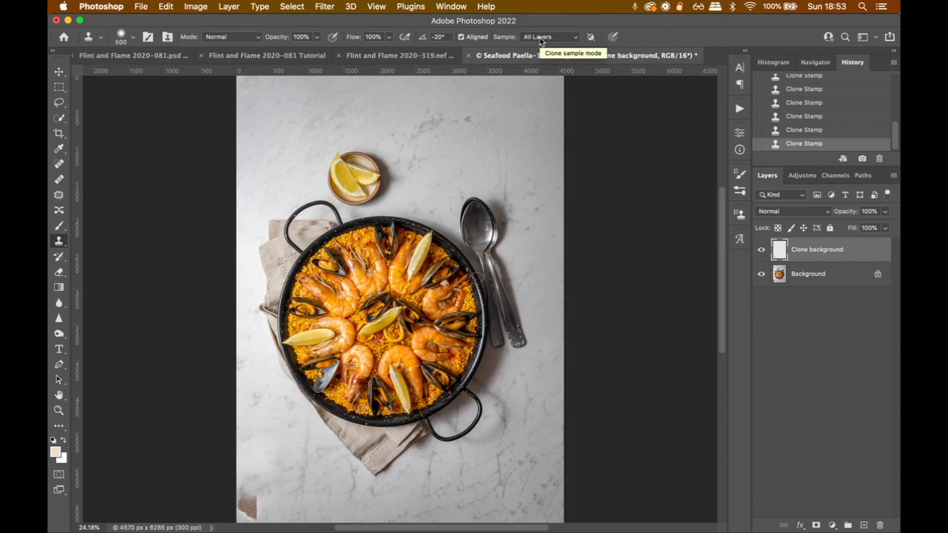
pyautogui.click(541, 38)
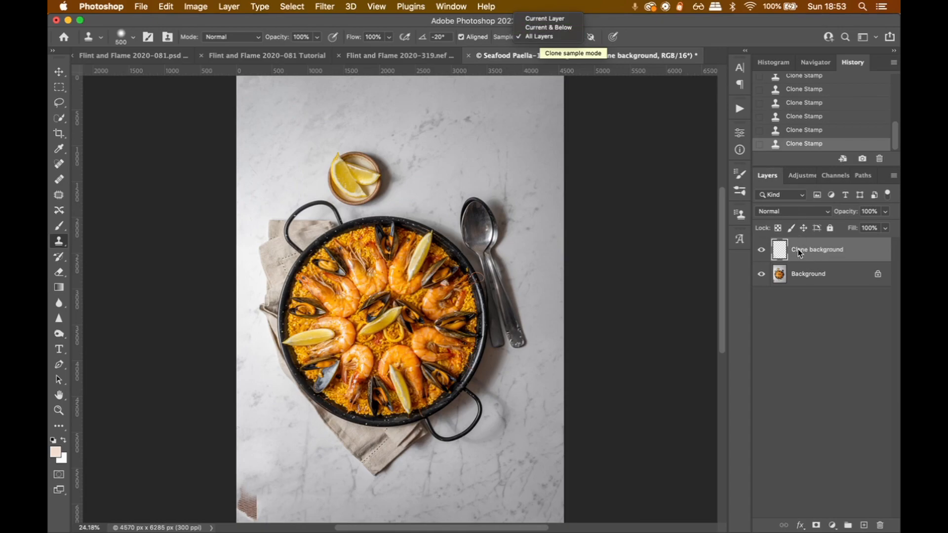
pyautogui.click(547, 38)
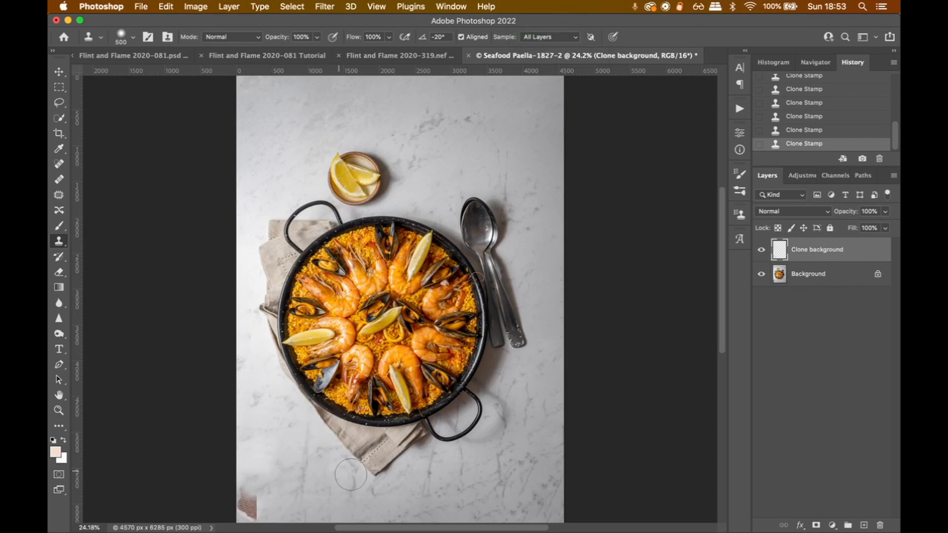
# Sample the marble beside the remaining mat patch in the bottom-left corner, clone over it, and undo the last stroke
pyautogui.keyDown('alt'); pyautogui.click(277, 504); pyautogui.keyUp('alt')
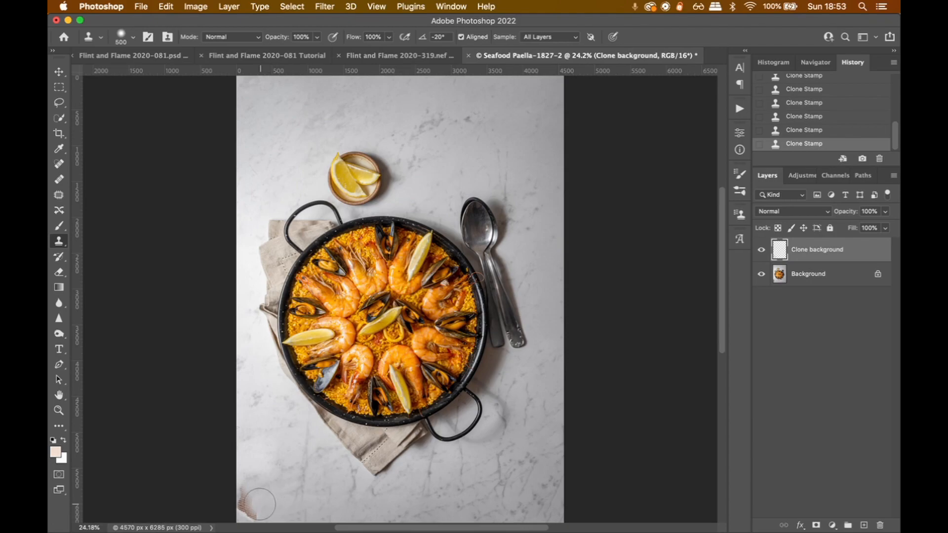
pyautogui.click(260, 504)
pyautogui.click(252, 506)
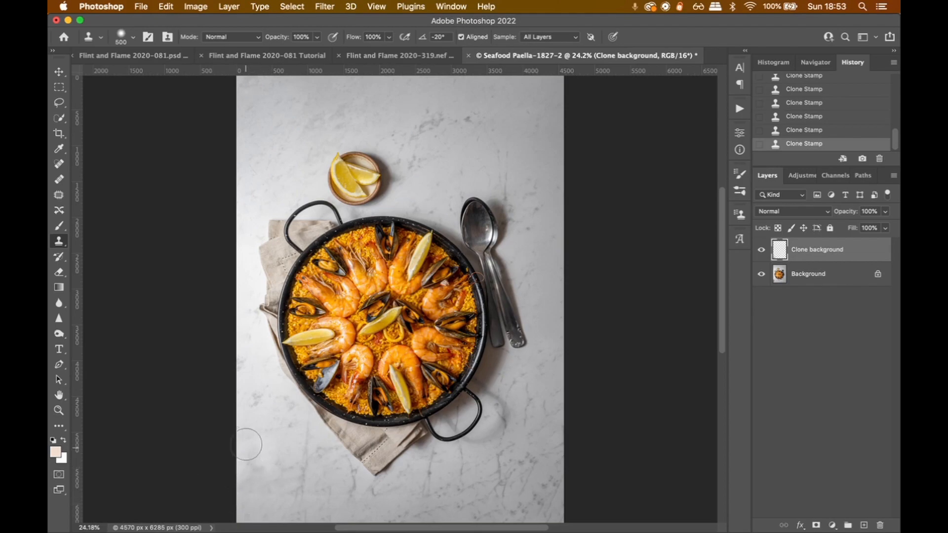
pyautogui.press('super+z')
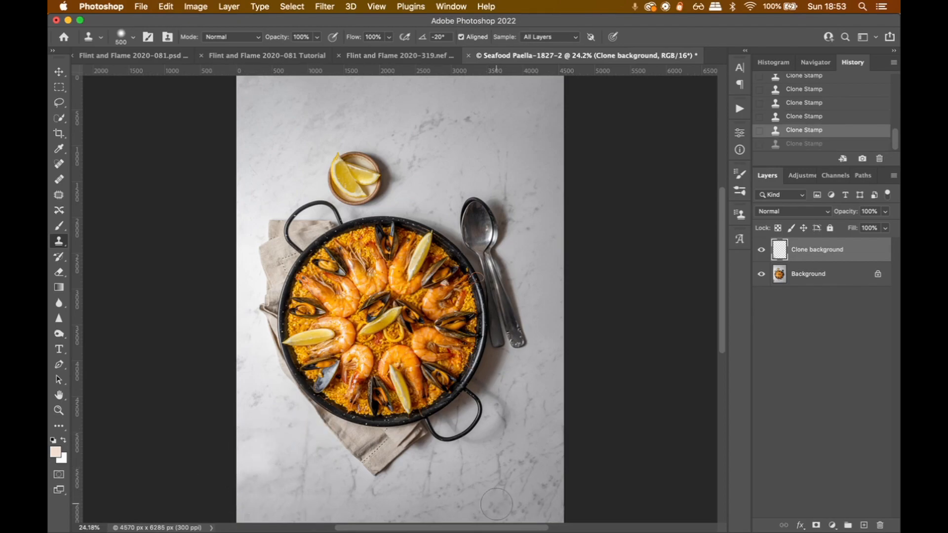
# Clone marble over the repeated dark marks in the photo's lower-right area with a 250 px brush, and undo the last two strokes
pyautogui.press('z')
pyautogui.click(497, 504)
pyautogui.click(497, 505)
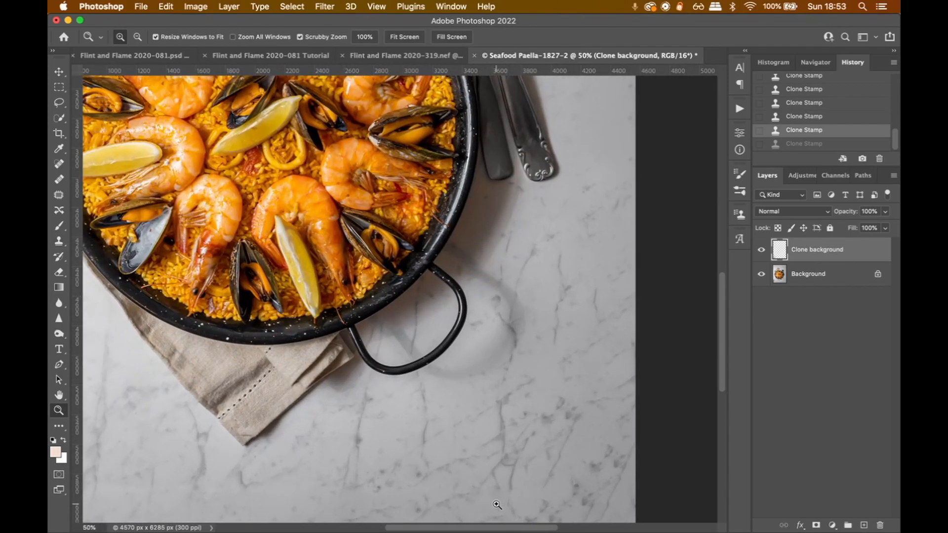
pyautogui.click(497, 504)
pyautogui.scroll(-1, 486, 432)
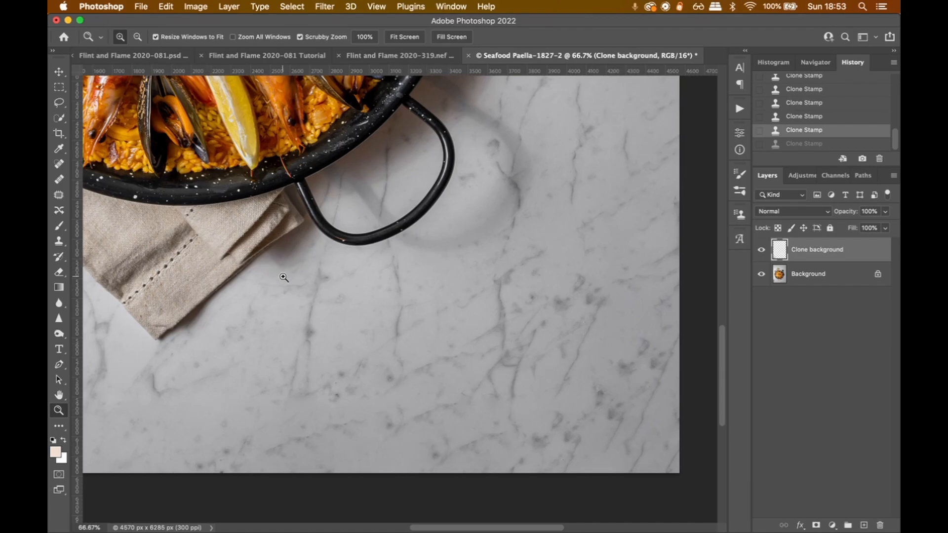
pyautogui.press('s')
pyautogui.press('[')
pyautogui.press('[')
pyautogui.press('[')
pyautogui.press('[')
pyautogui.press('[')
pyautogui.press('[')
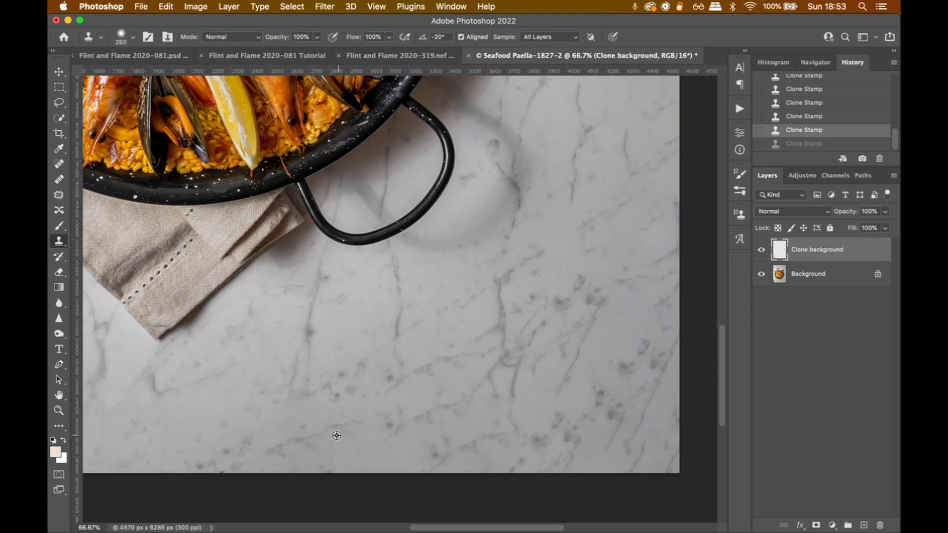
pyautogui.keyDown('alt'); pyautogui.click(362, 455); pyautogui.keyUp('alt')
pyautogui.click(396, 426)
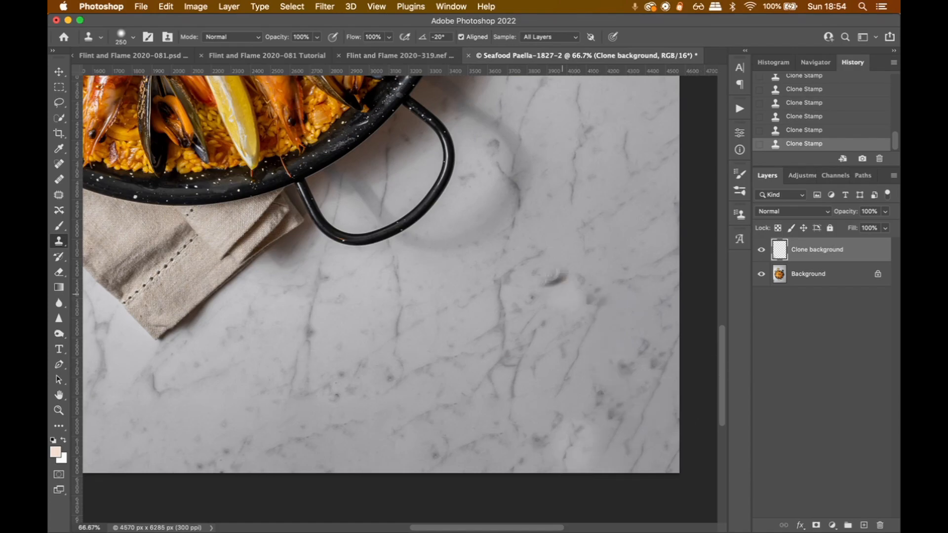
pyautogui.press('super+z')
pyautogui.press('super+z')
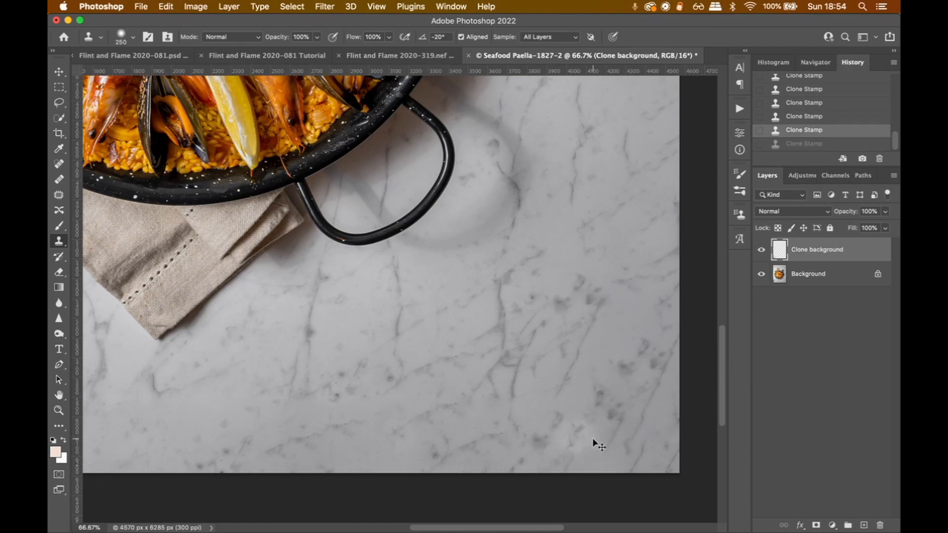
# Save a history snapshot of the retouched paella photo, compare it with the originally opened image, and return to the snapshot
pyautogui.press('super+0')
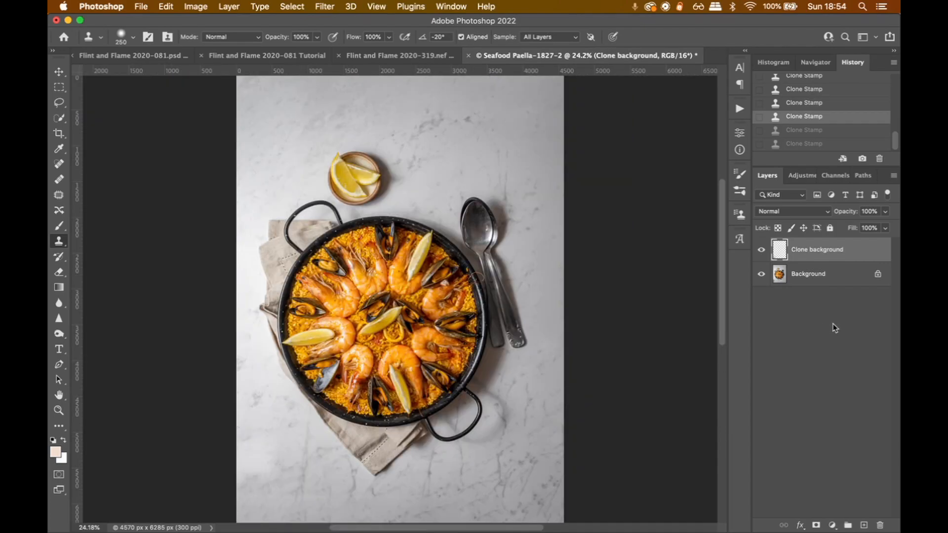
pyautogui.click(862, 159)
pyautogui.click(772, 62)
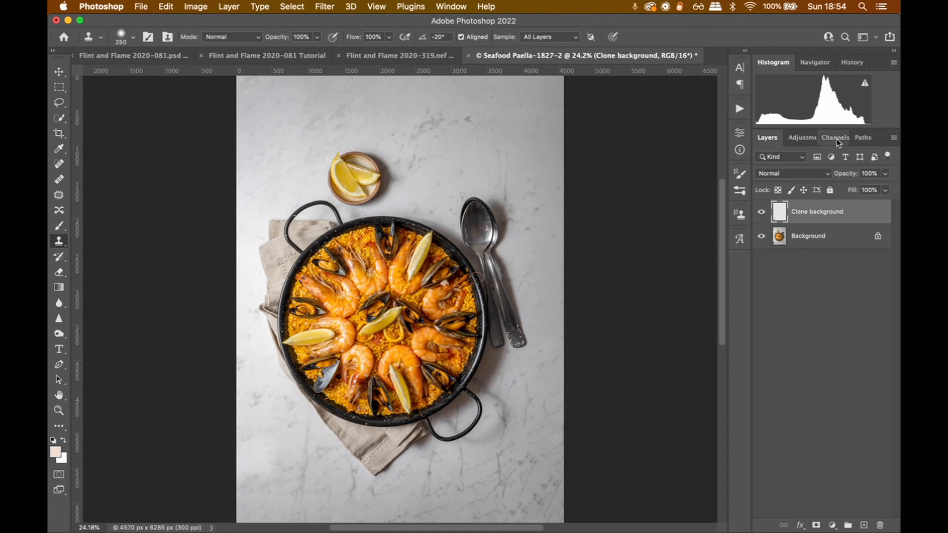
pyautogui.click(852, 62)
pyautogui.scroll(10, 836, 100)
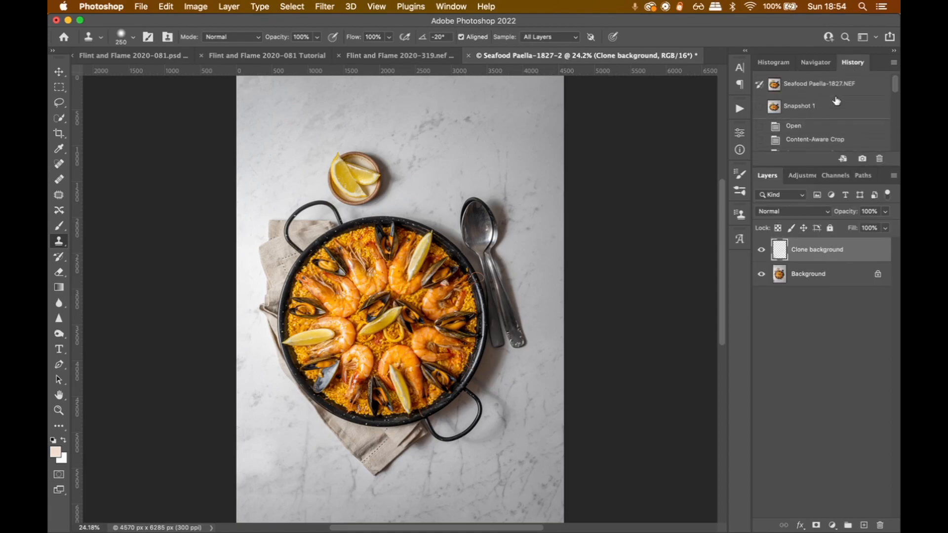
pyautogui.click(824, 87)
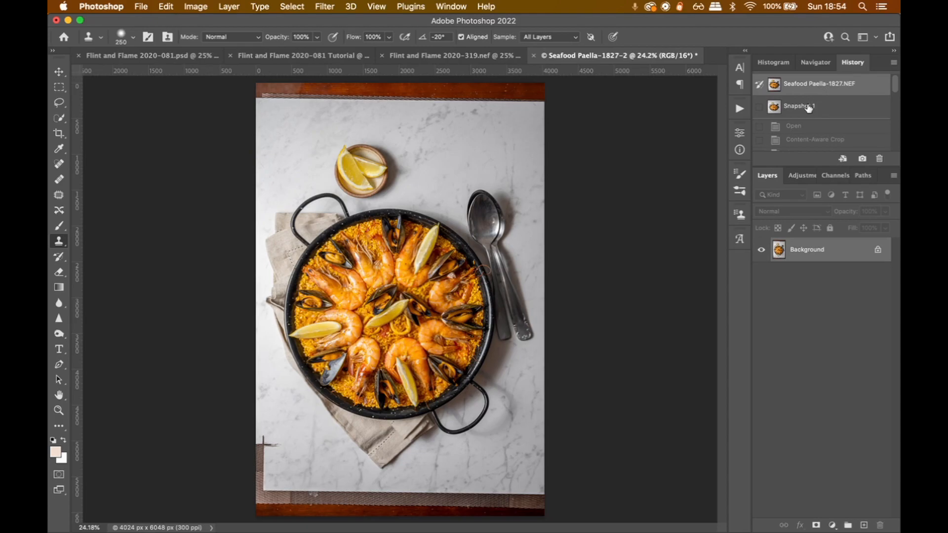
pyautogui.click(808, 107)
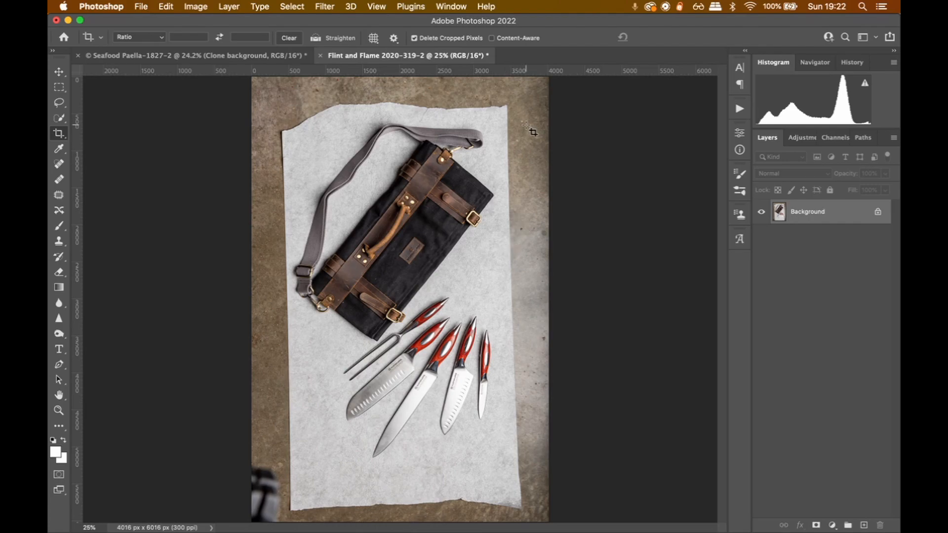
# Rotate the knife bag photo slightly clockwise in the crop preview so the backdrop paper's side edges run vertical
pyautogui.click(447, 163)
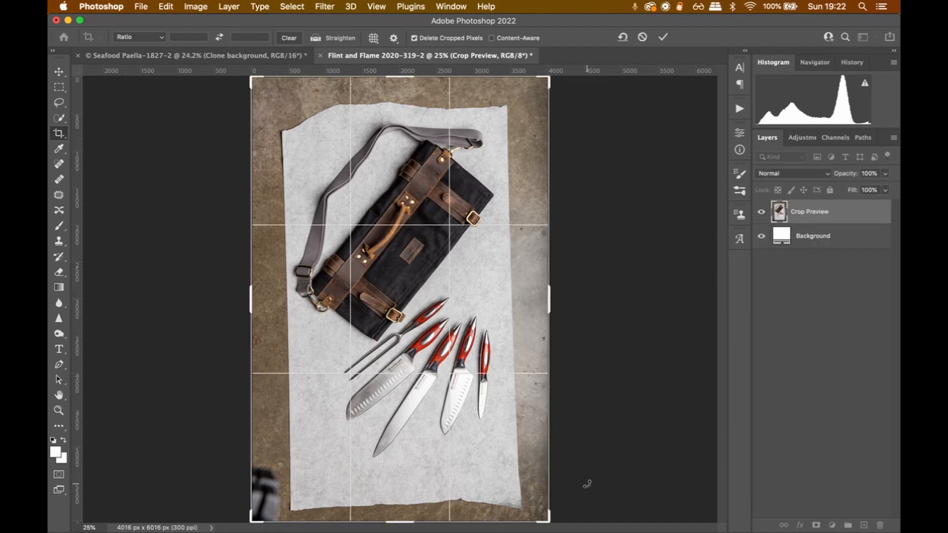
pyautogui.moveTo(587, 484); pyautogui.dragTo(586, 491)
pyautogui.moveTo(600, 372); pyautogui.dragTo(602, 375)
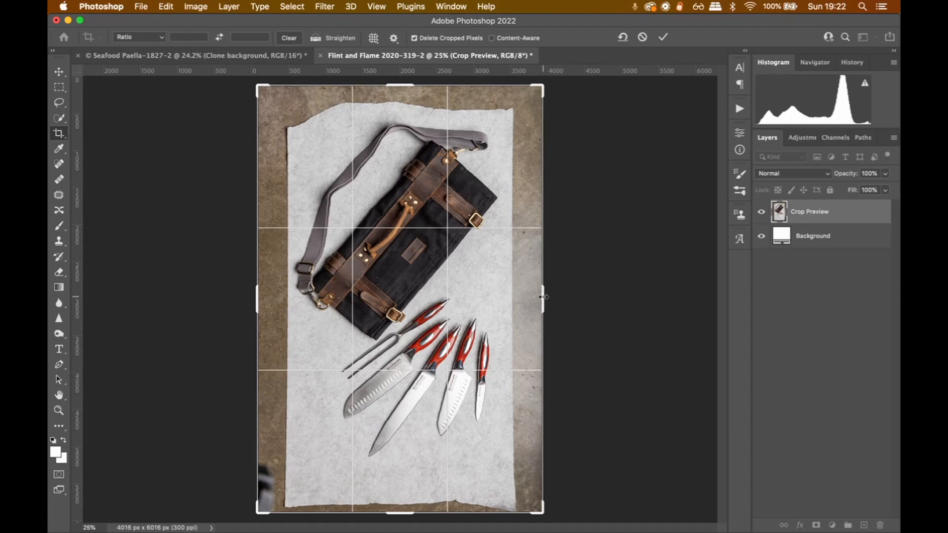
# Tighten the crop on all sides to exclude most of the surrounding floor, and apply it at 2979 x 5160 px
pyautogui.moveTo(543, 296); pyautogui.dragTo(526, 294)
pyautogui.moveTo(401, 513); pyautogui.dragTo(401, 496)
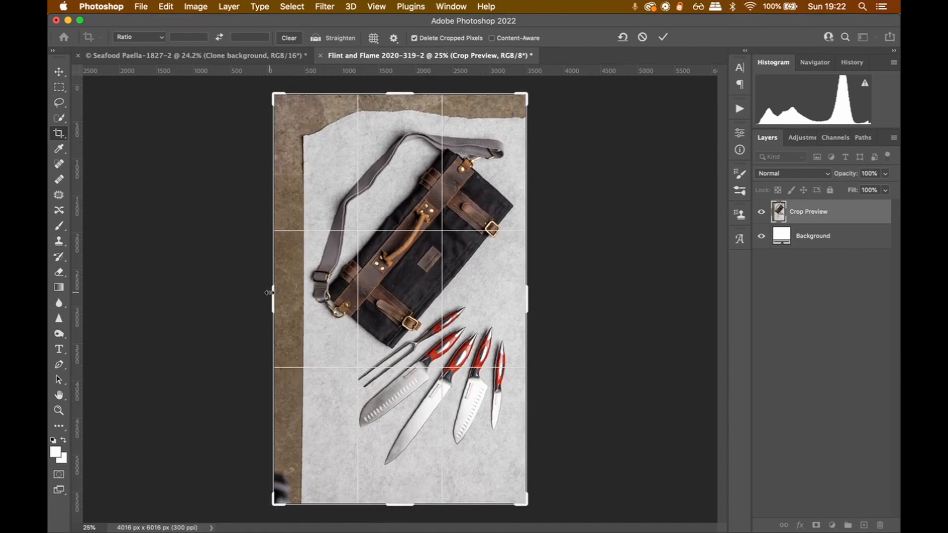
pyautogui.moveTo(269, 292); pyautogui.dragTo(303, 293)
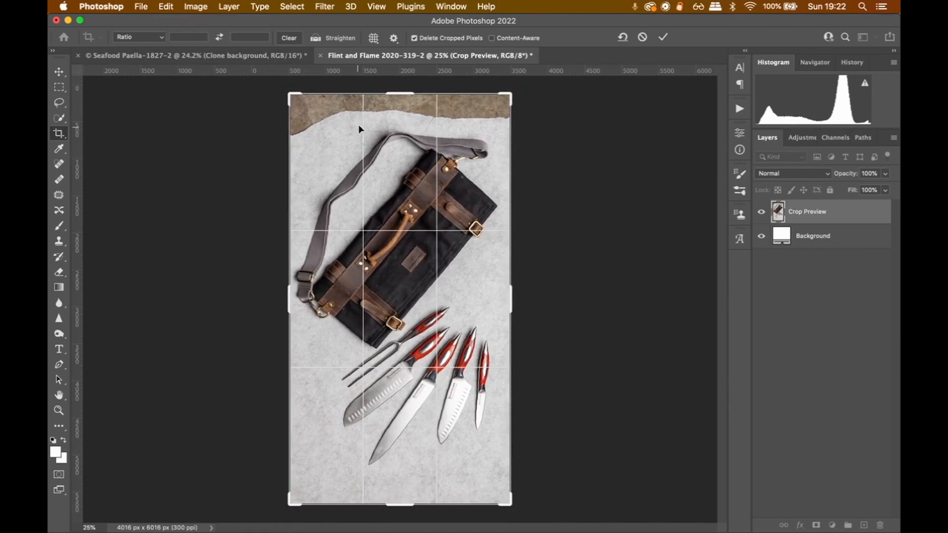
pyautogui.moveTo(391, 91); pyautogui.dragTo(393, 102)
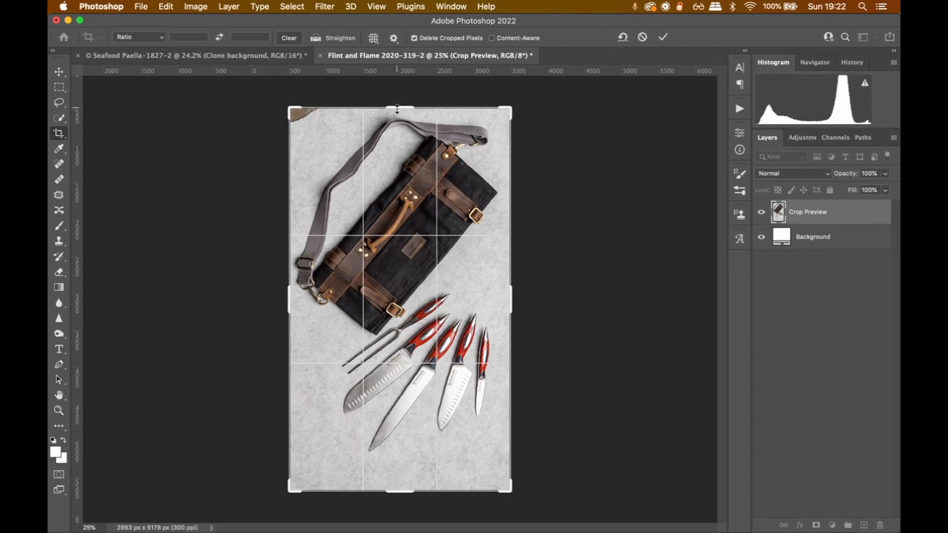
pyautogui.moveTo(397, 109); pyautogui.dragTo(397, 117)
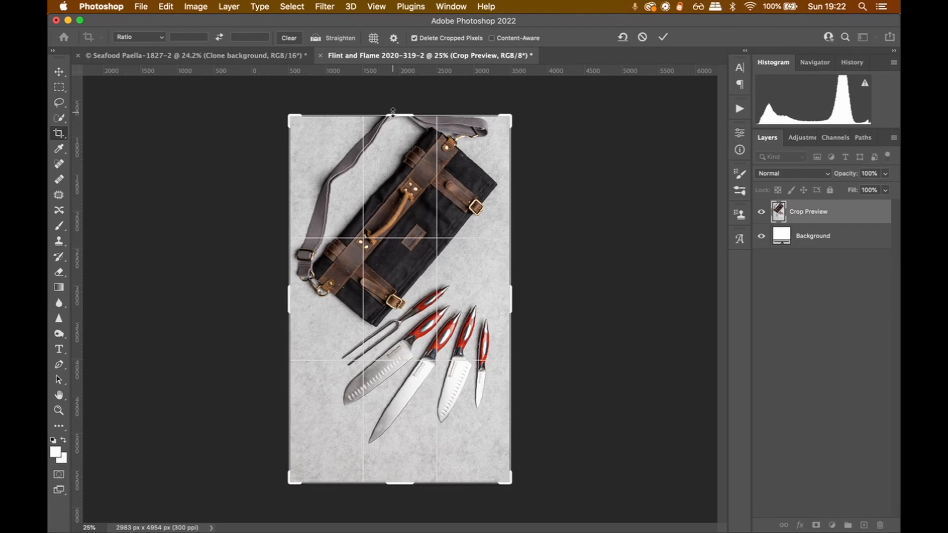
pyautogui.moveTo(393, 111); pyautogui.dragTo(393, 105)
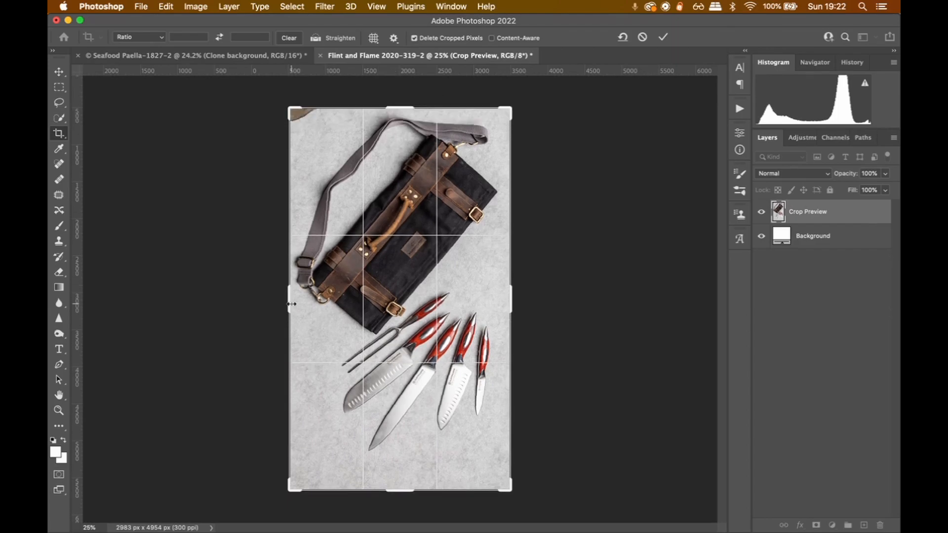
pyautogui.moveTo(290, 302)
pyautogui.mouseDown()
pyautogui.moveTo(279, 294)
pyautogui.moveTo(304, 277)
pyautogui.moveTo(289, 298)
pyautogui.mouseUp()
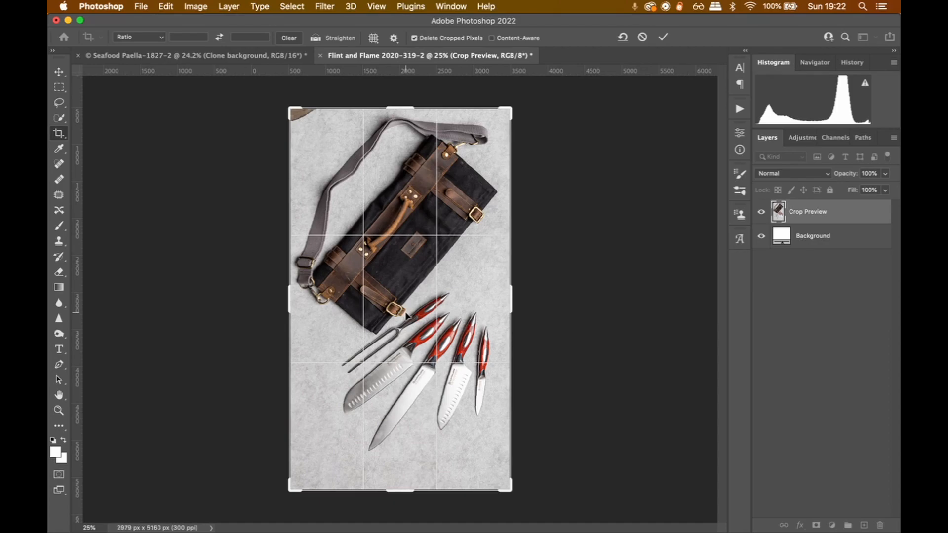
pyautogui.press('Return')
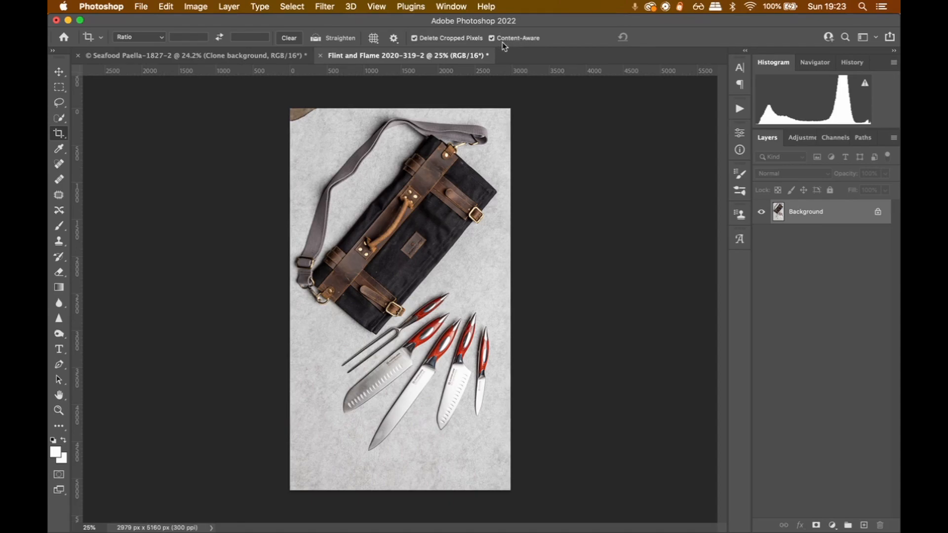
# With Content-Aware filling enabled, extend the crop beyond all four edges of the photo and apply it at 3669 x 5805 px
pyautogui.click(439, 198)
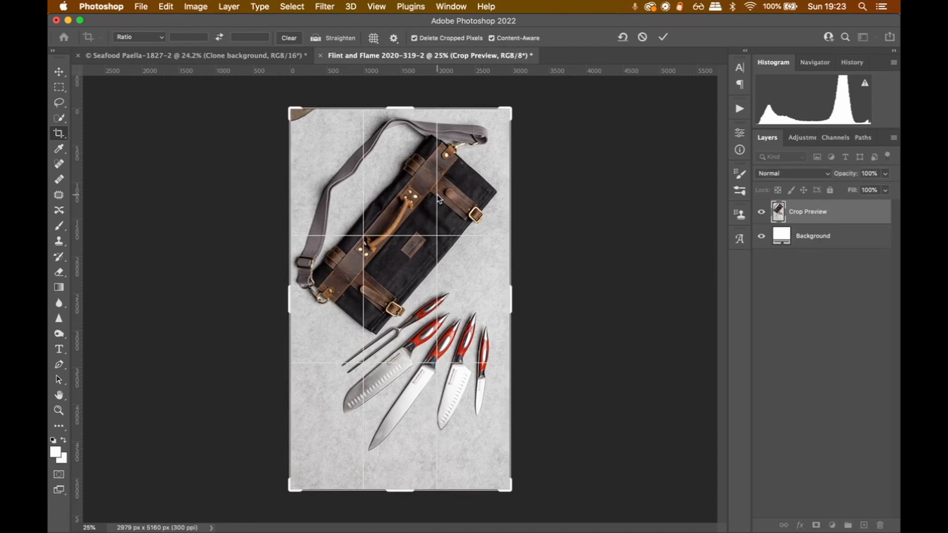
pyautogui.moveTo(511, 302); pyautogui.dragTo(523, 302)
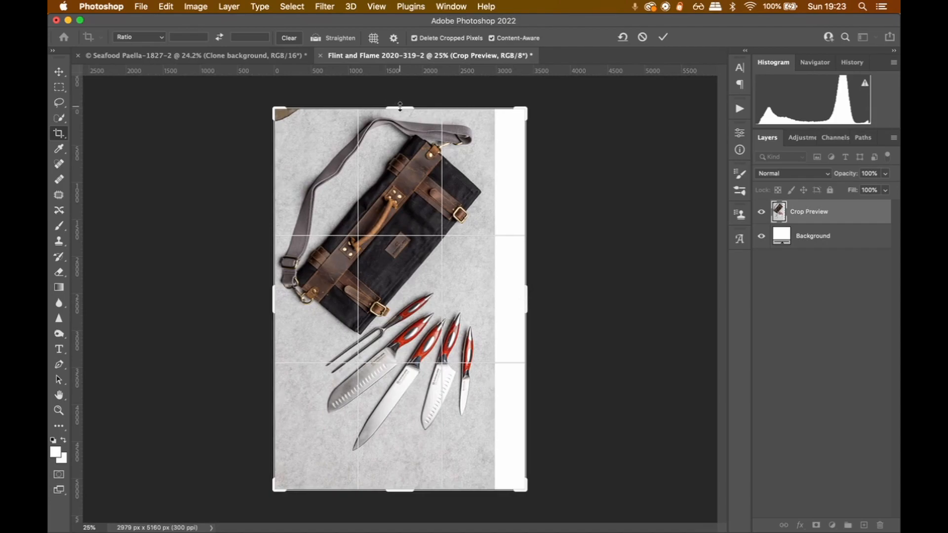
pyautogui.moveTo(400, 106); pyautogui.dragTo(400, 95)
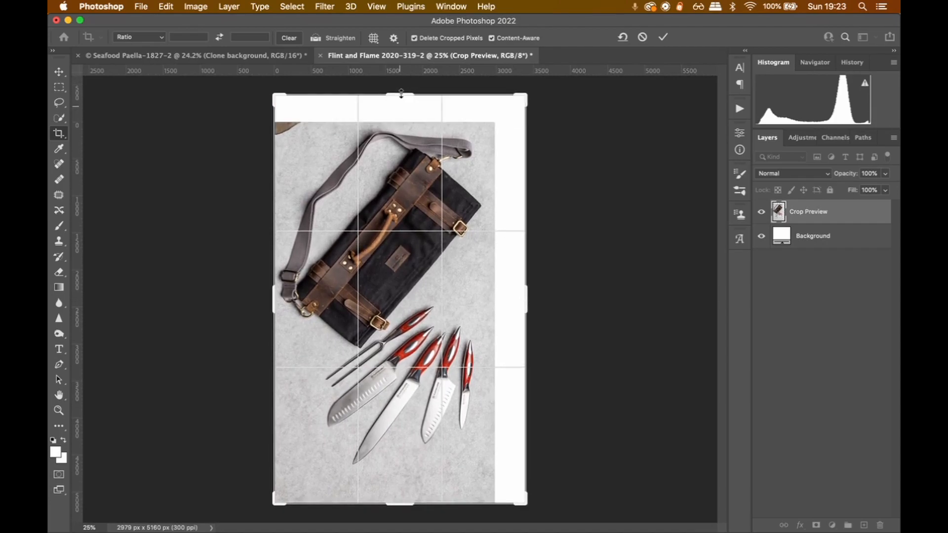
pyautogui.moveTo(270, 303); pyautogui.dragTo(263, 302)
pyautogui.moveTo(398, 503); pyautogui.dragTo(398, 514)
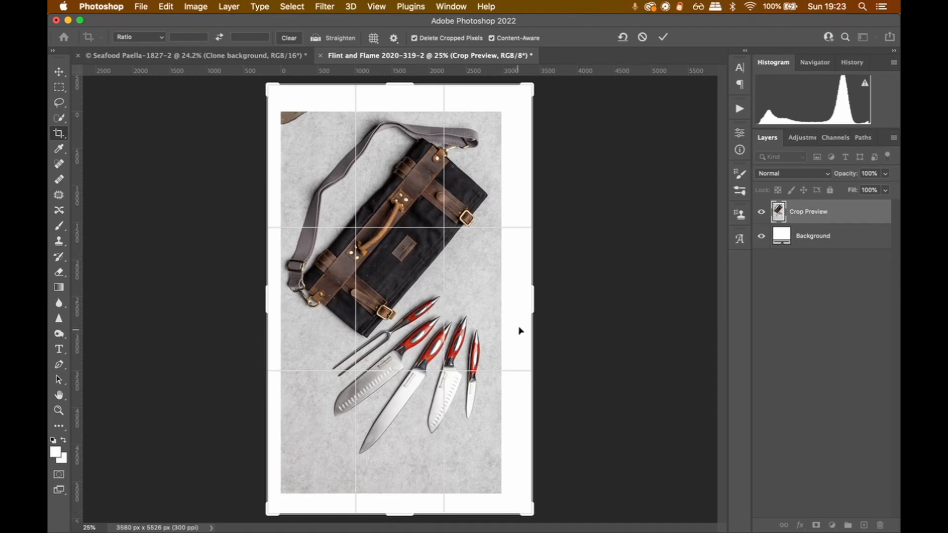
pyautogui.moveTo(534, 303); pyautogui.dragTo(536, 303)
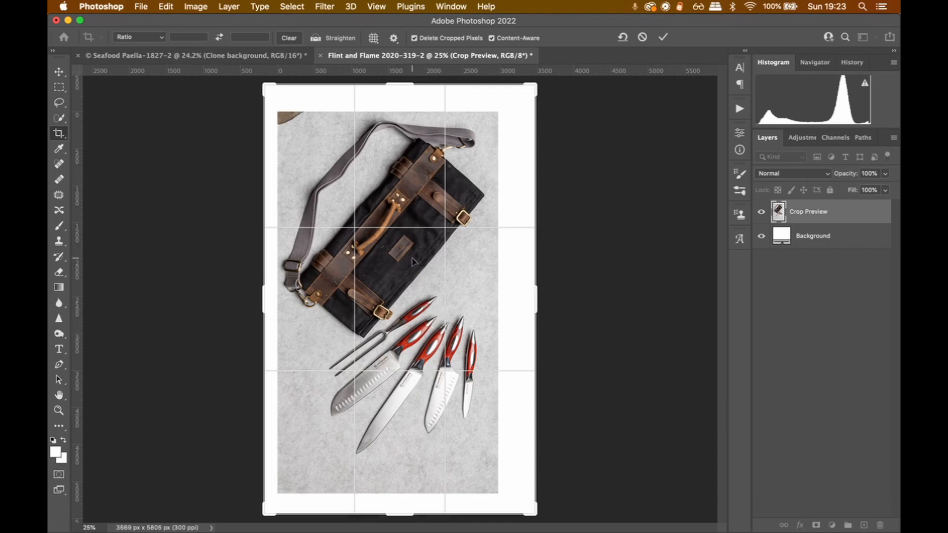
pyautogui.press('Return')
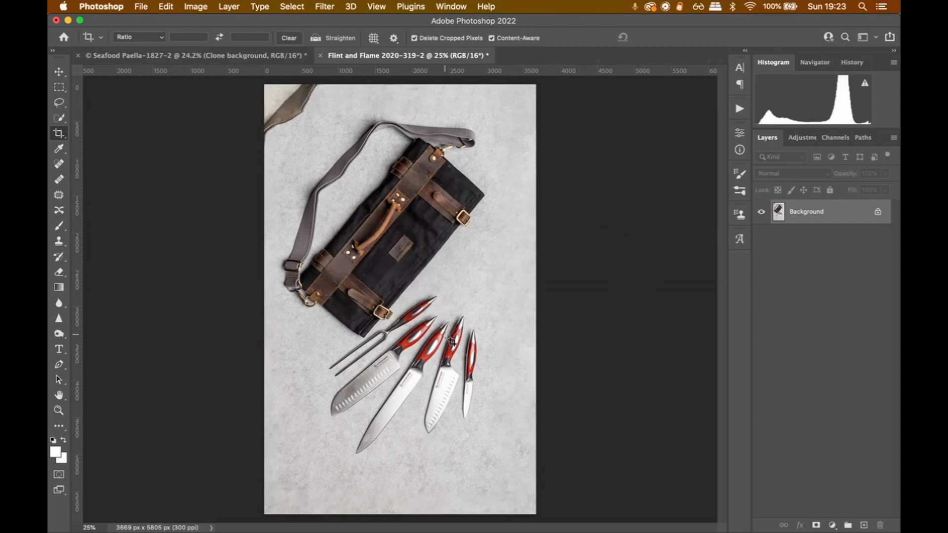
# Inspect the content-aware filled borders around the knife bag photo for flaws at 50% zoom
pyautogui.press('z')
pyautogui.click(372, 438)
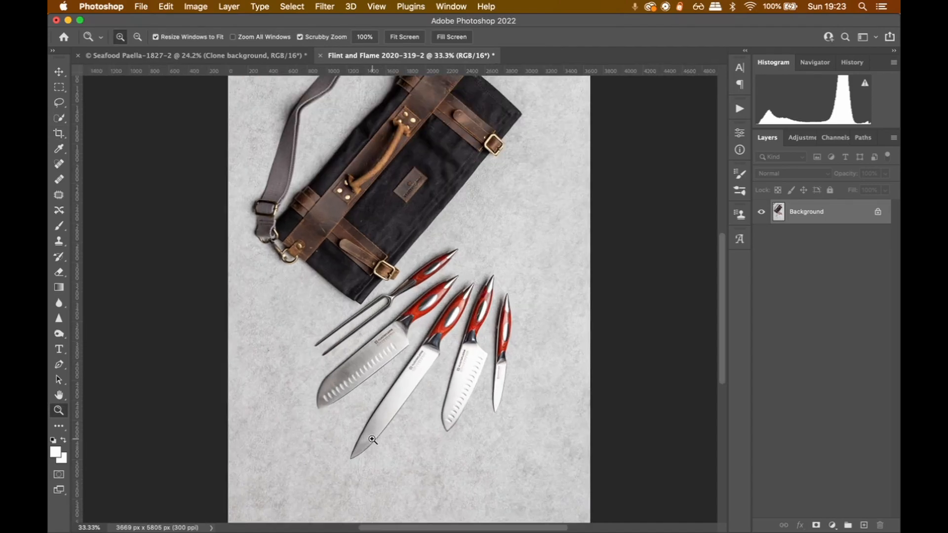
pyautogui.click(372, 438)
pyautogui.moveTo(313, 424); pyautogui.dragTo(345, 300)
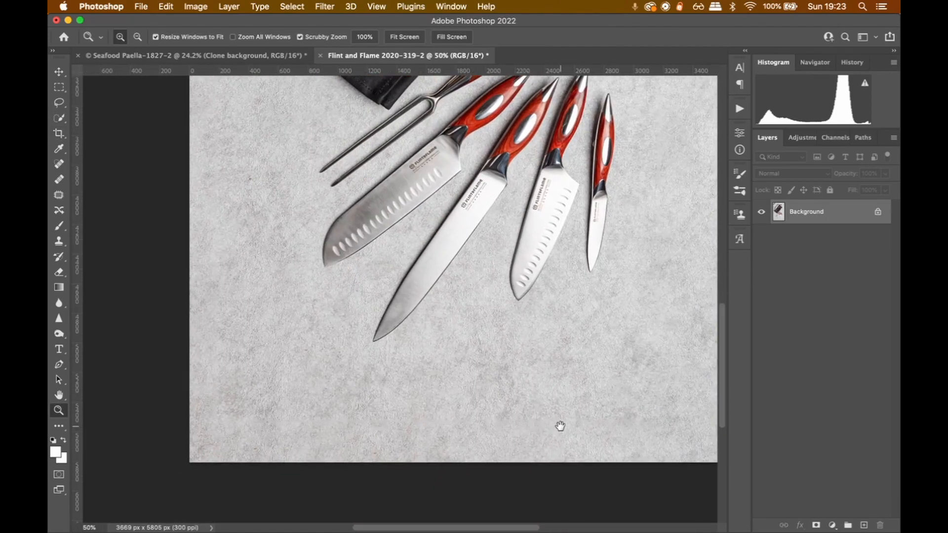
pyautogui.moveTo(560, 426); pyautogui.dragTo(390, 414)
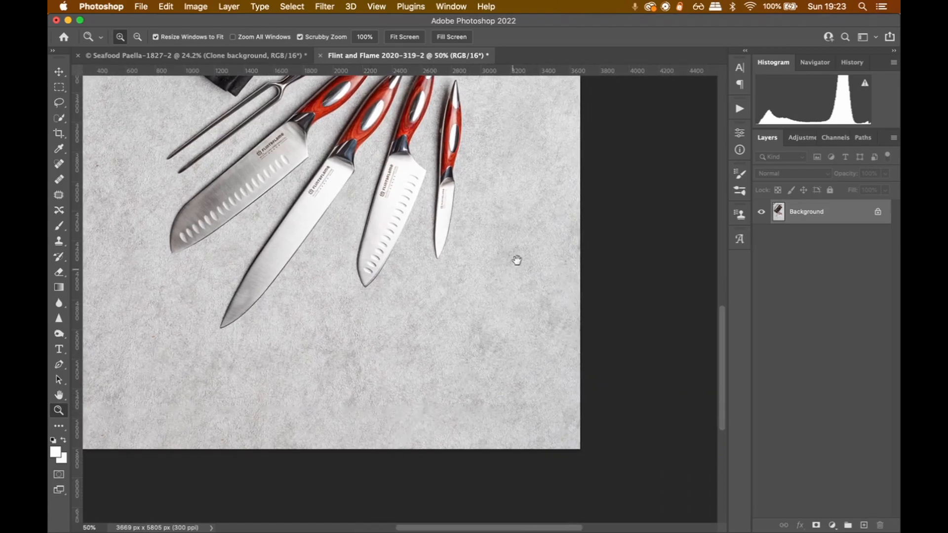
pyautogui.moveTo(517, 260); pyautogui.dragTo(476, 406)
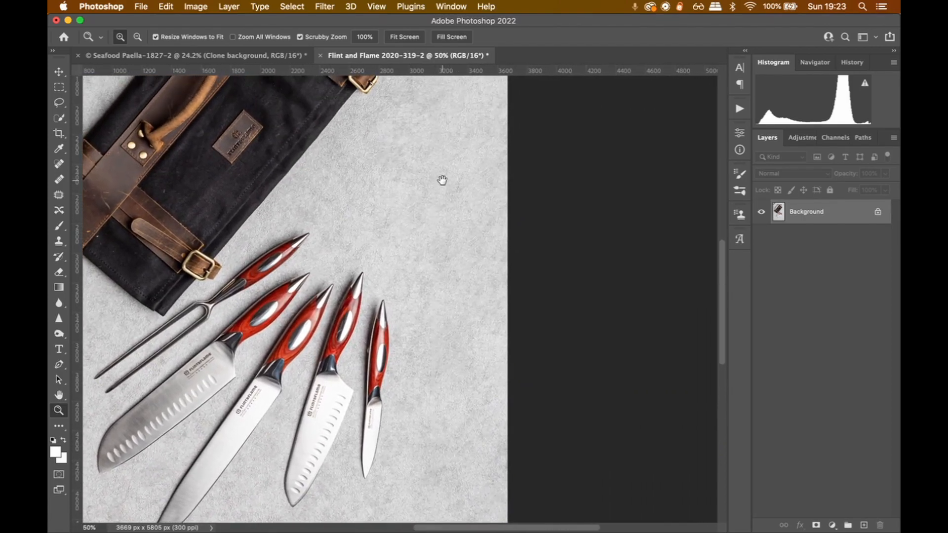
pyautogui.moveTo(442, 181); pyautogui.dragTo(452, 373)
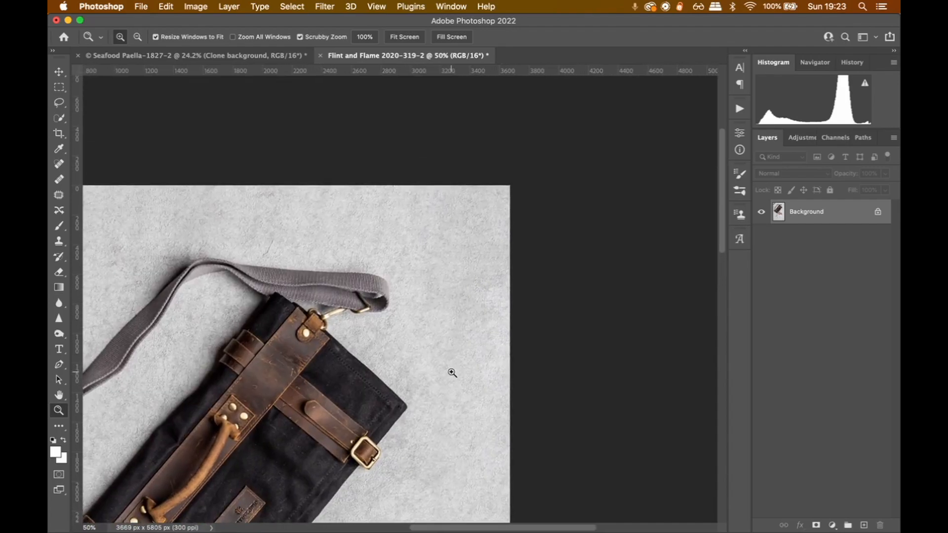
pyautogui.moveTo(339, 249); pyautogui.dragTo(613, 252)
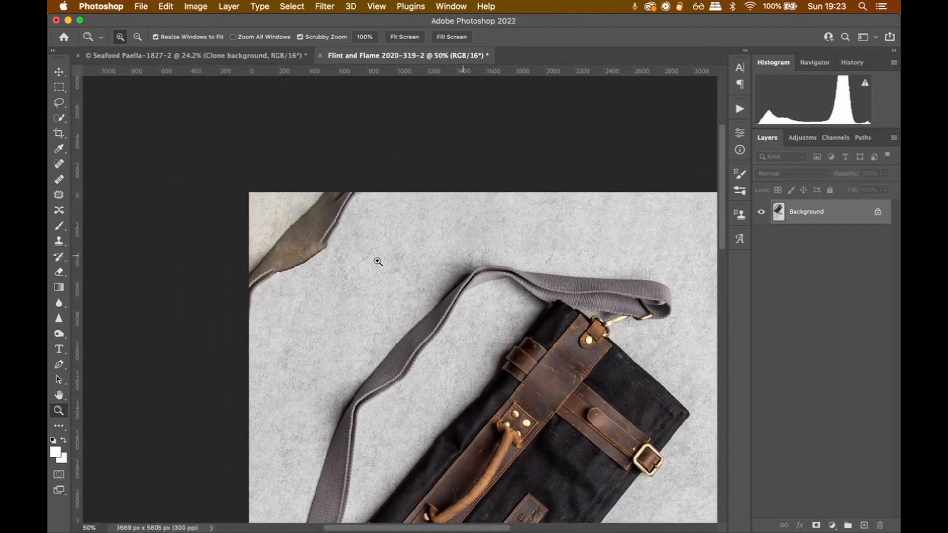
pyautogui.moveTo(495, 348); pyautogui.dragTo(463, 91)
pyautogui.moveTo(425, 434); pyautogui.dragTo(411, 238)
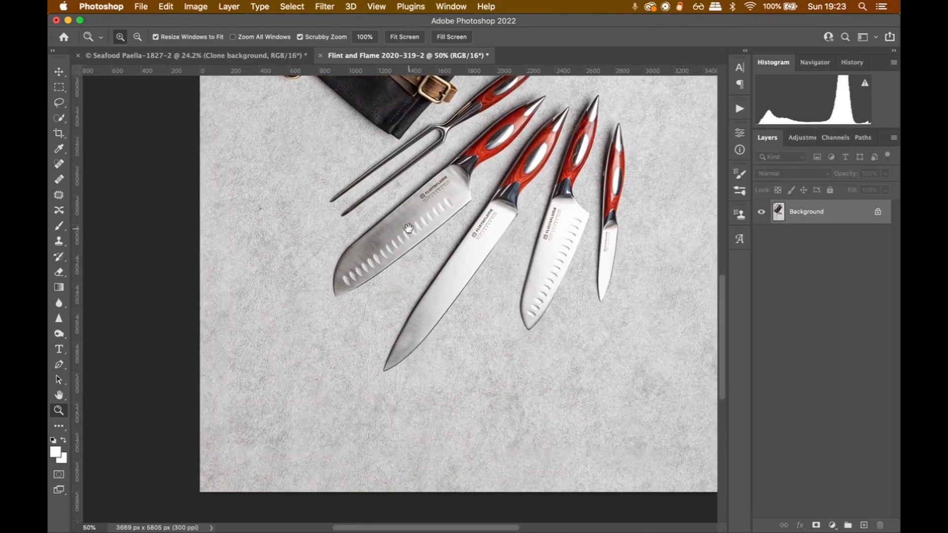
pyautogui.moveTo(366, 408); pyautogui.dragTo(366, 365)
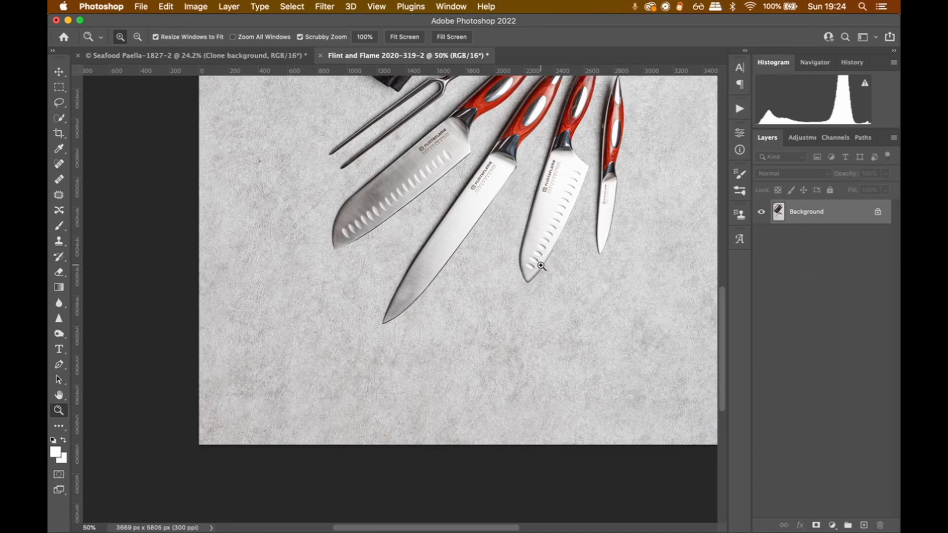
pyautogui.press('super+0')
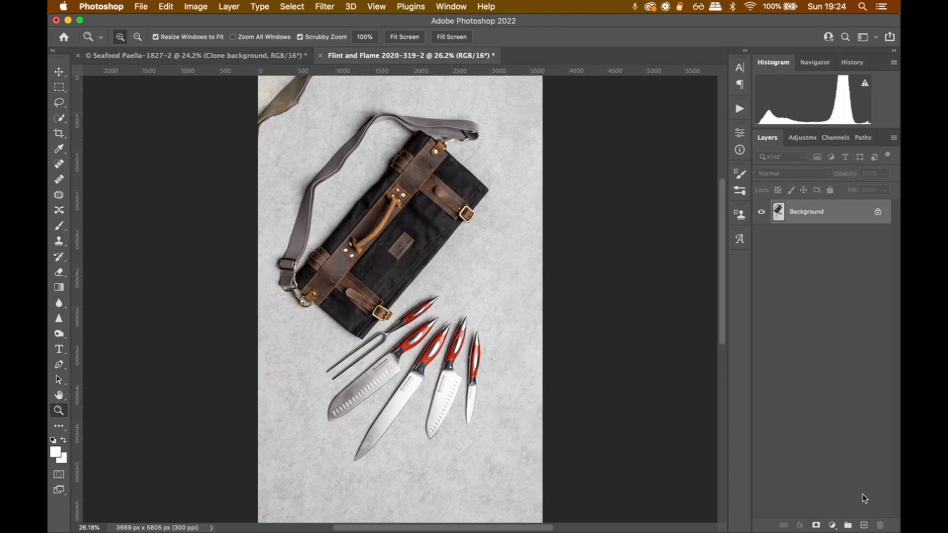
# Add a new layer above the background and name it "Clone layer"
pyautogui.click(863, 525)
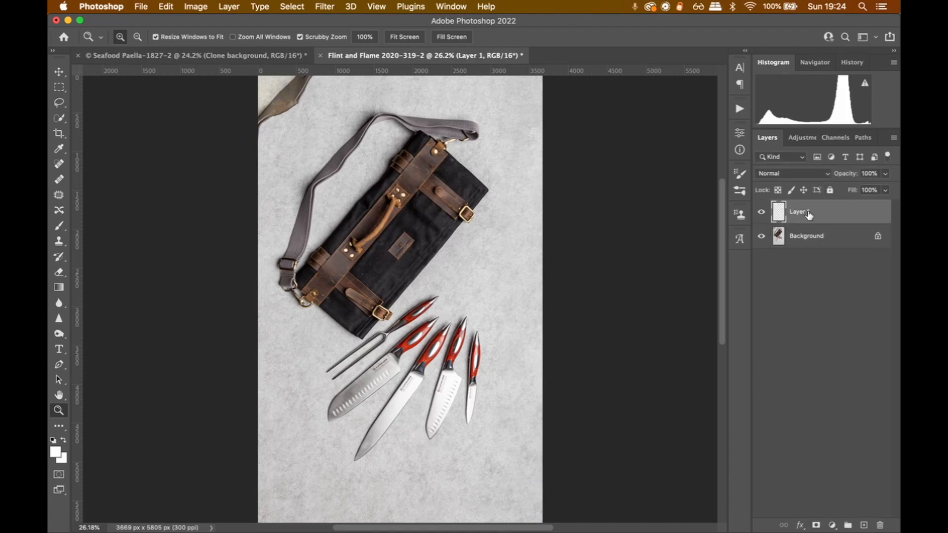
pyautogui.write('Clone l')
pyautogui.press('Return')
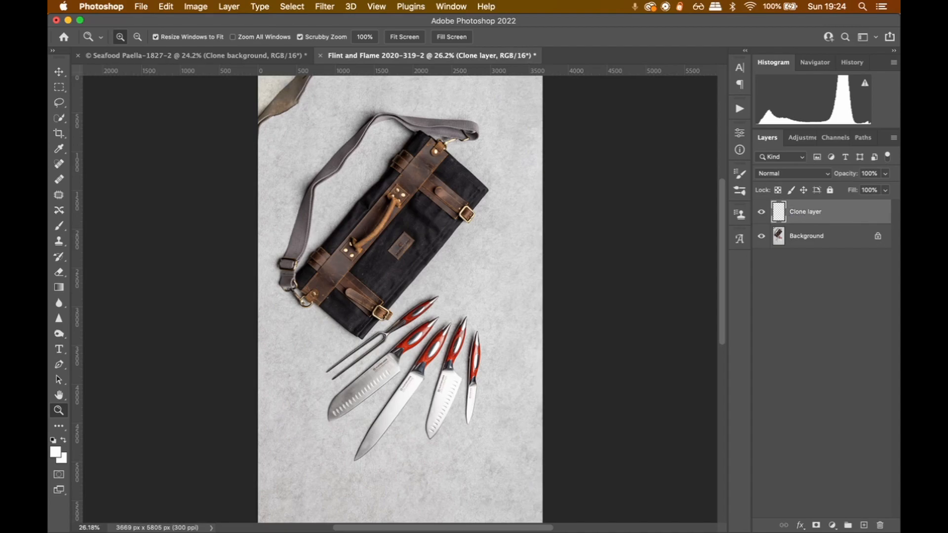
# Clone clean backdrop texture over the brown remnant in the photo's top-left corner with a 500 px brush, undoing the first stroke
pyautogui.click(303, 120)
pyautogui.click(299, 121)
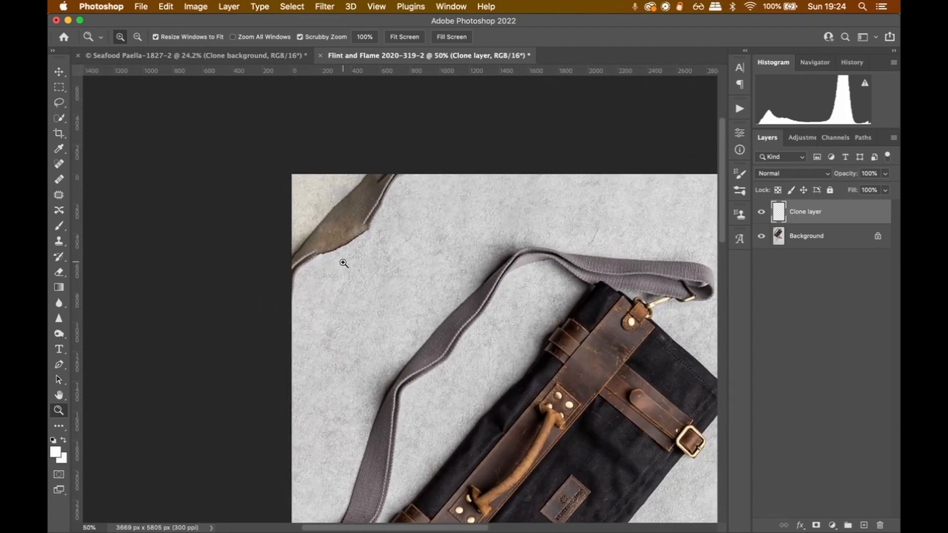
pyautogui.press('s')
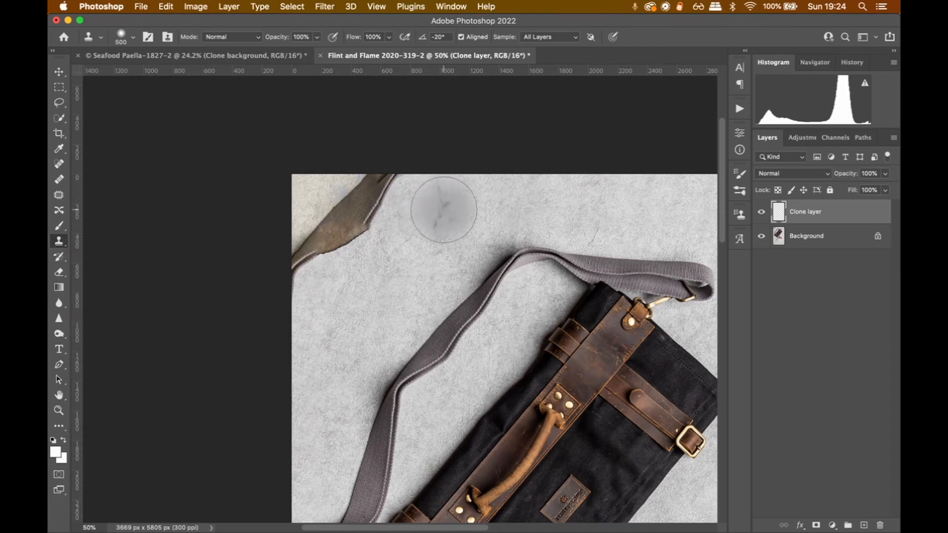
pyautogui.press('alt')
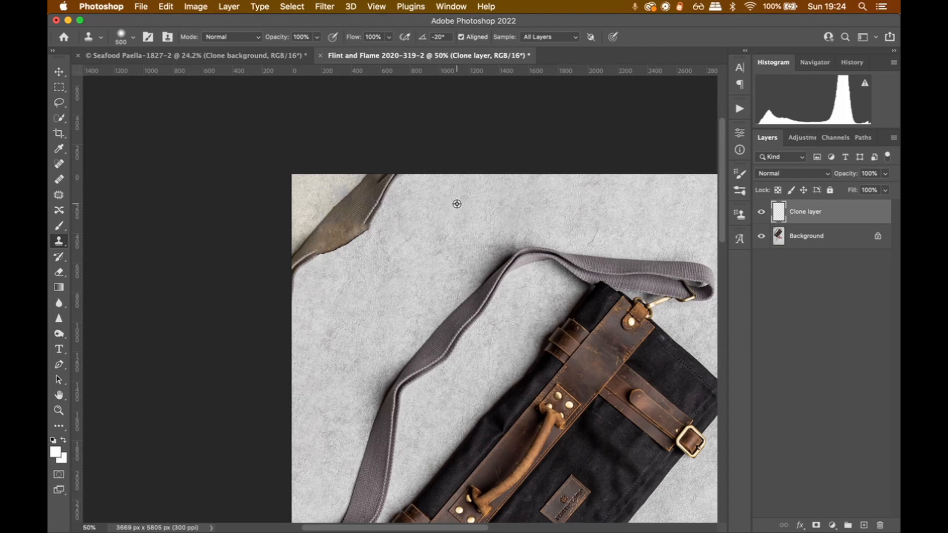
pyautogui.keyDown('alt'); pyautogui.click(456, 219); pyautogui.keyUp('alt')
pyautogui.moveTo(434, 211); pyautogui.dragTo(396, 198)
pyautogui.press('super+z')
pyautogui.moveTo(365, 196)
pyautogui.mouseDown()
pyautogui.moveTo(385, 184)
pyautogui.moveTo(353, 220)
pyautogui.moveTo(370, 212)
pyautogui.moveTo(355, 212)
pyautogui.moveTo(348, 191)
pyautogui.moveTo(331, 208)
pyautogui.moveTo(319, 223)
pyautogui.moveTo(337, 233)
pyautogui.moveTo(311, 239)
pyautogui.moveTo(296, 280)
pyautogui.moveTo(307, 191)
pyautogui.moveTo(345, 179)
pyautogui.mouseUp()
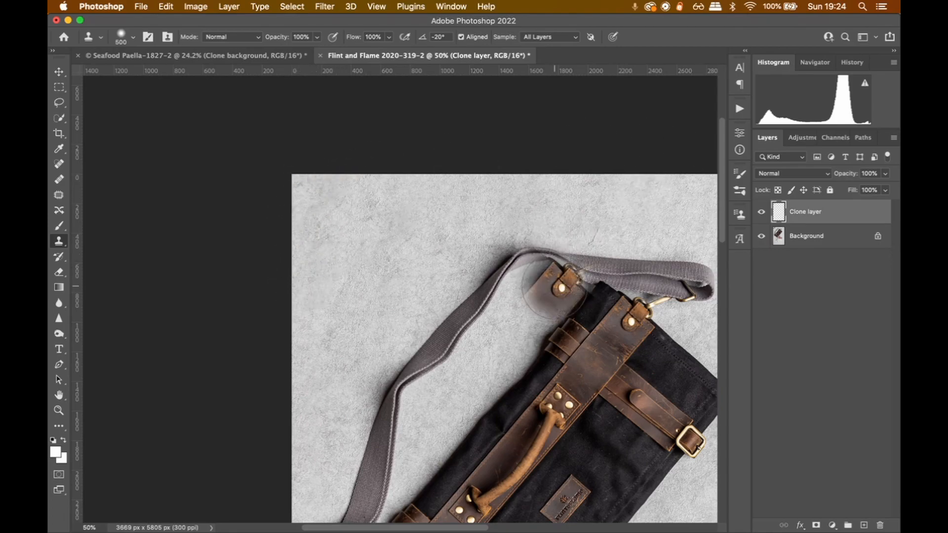
# Clone nearby backdrop texture over the thin dark crease above the bag's strap with a 175 px brush
pyautogui.moveTo(552, 282)
pyautogui.mouseDown()
pyautogui.moveTo(464, 233)
pyautogui.moveTo(363, 238)
pyautogui.mouseUp()
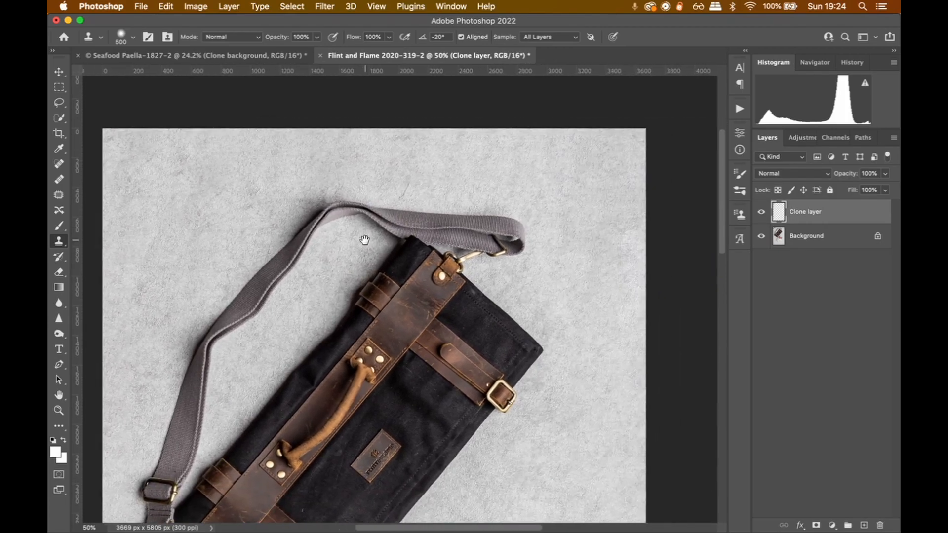
pyautogui.moveTo(392, 159); pyautogui.dragTo(425, 191)
pyautogui.press('z')
pyautogui.hotkey('ctrl', 'z')
pyautogui.click(424, 188)
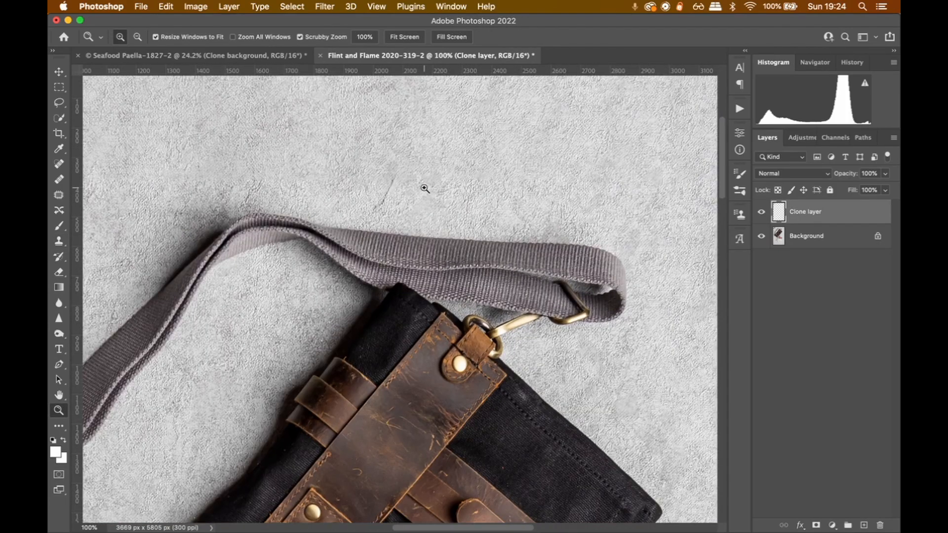
pyautogui.press('s')
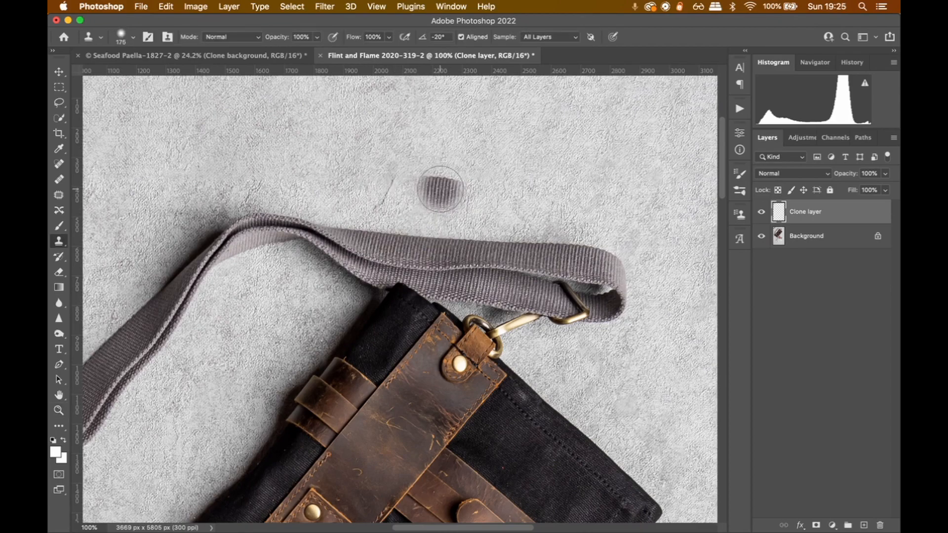
pyautogui.keyDown('alt'); pyautogui.click(438, 190); pyautogui.keyUp('alt')
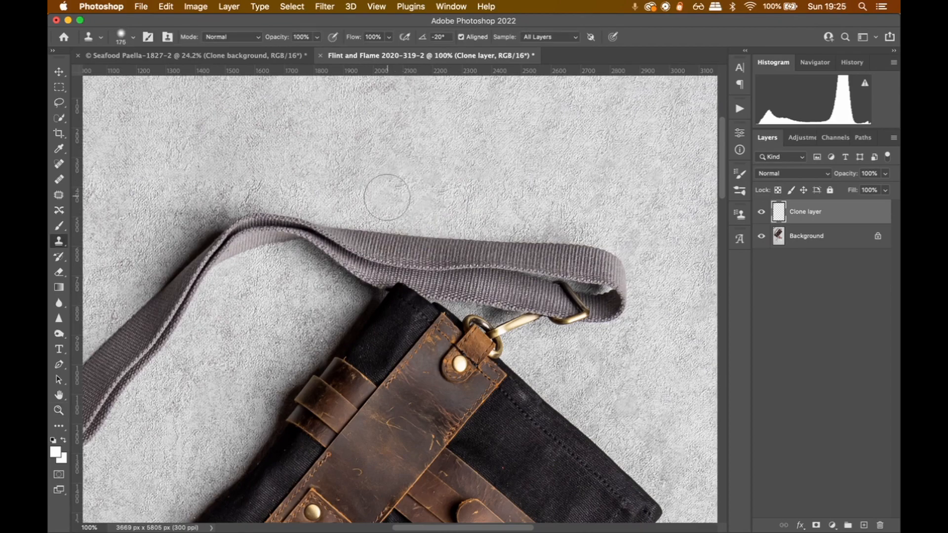
pyautogui.moveTo(518, 297); pyautogui.dragTo(446, 221)
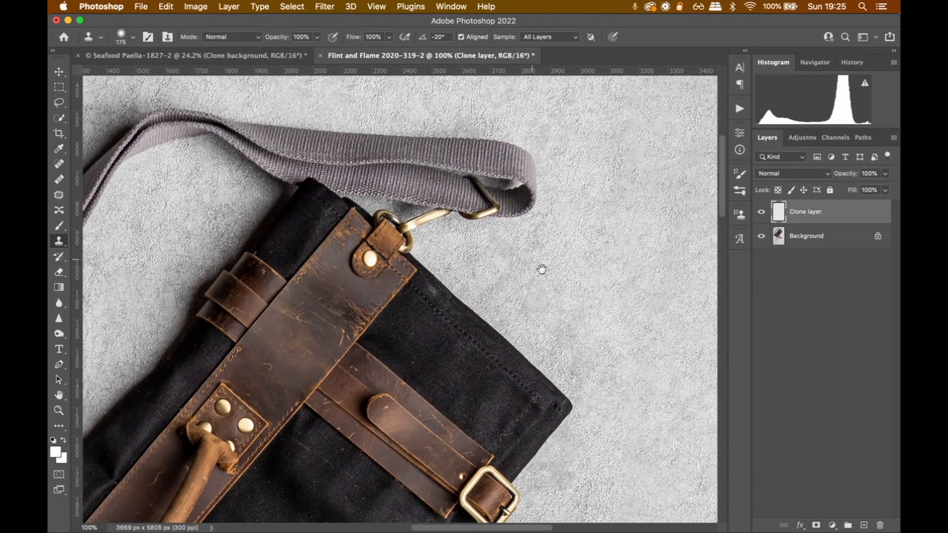
# Clone clean backdrop texture down the smeared vertical seam between the smallest knife's handle and the photo's right border at 100% zoom
pyautogui.moveTo(542, 270); pyautogui.dragTo(389, 94)
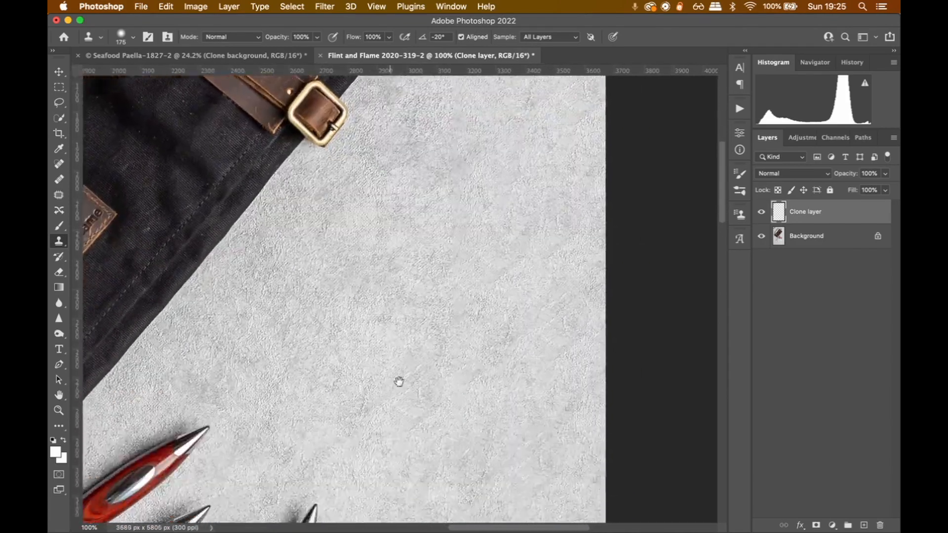
pyautogui.moveTo(398, 381); pyautogui.dragTo(451, 108)
pyautogui.moveTo(422, 355); pyautogui.dragTo(393, 281)
pyautogui.moveTo(495, 122); pyautogui.dragTo(461, 208)
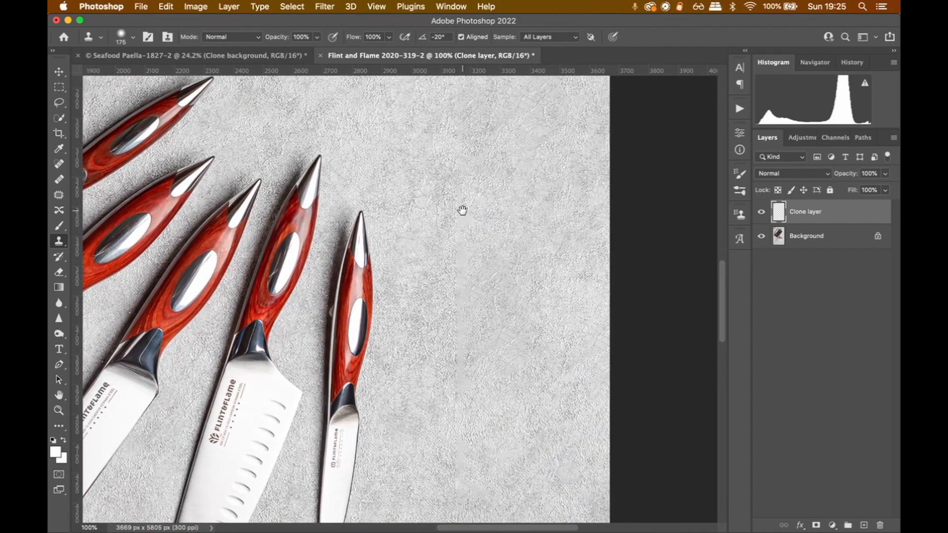
pyautogui.press('z')
pyautogui.click(541, 218)
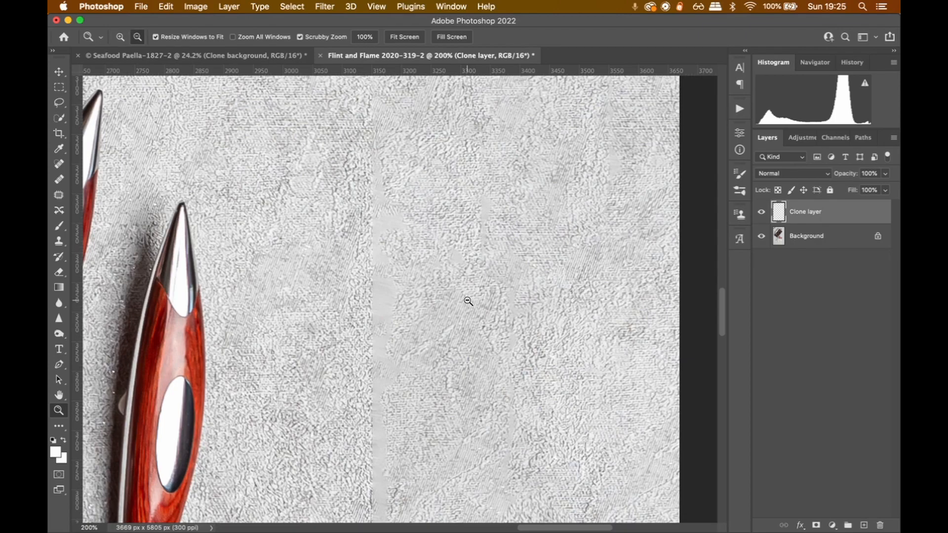
pyautogui.keyDown('alt'); pyautogui.click(468, 300); pyautogui.keyUp('alt')
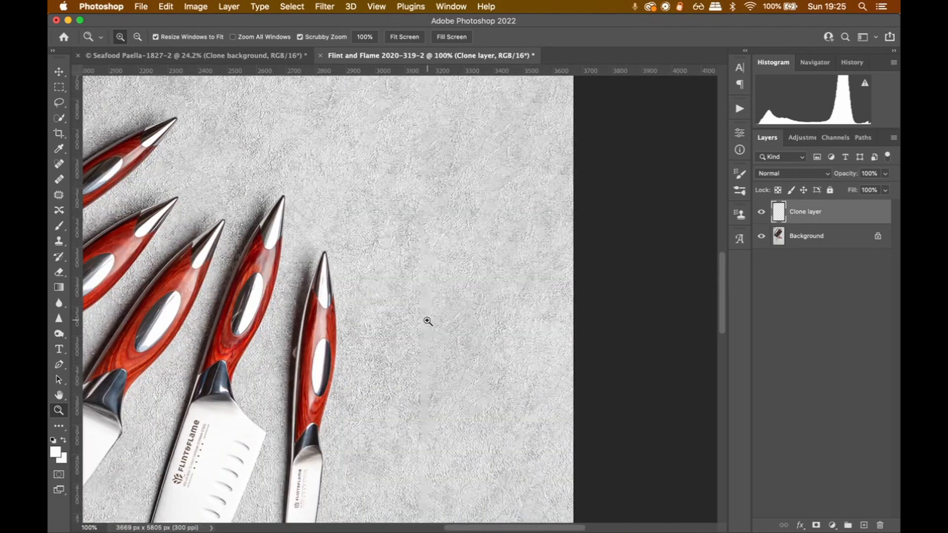
pyautogui.press('s')
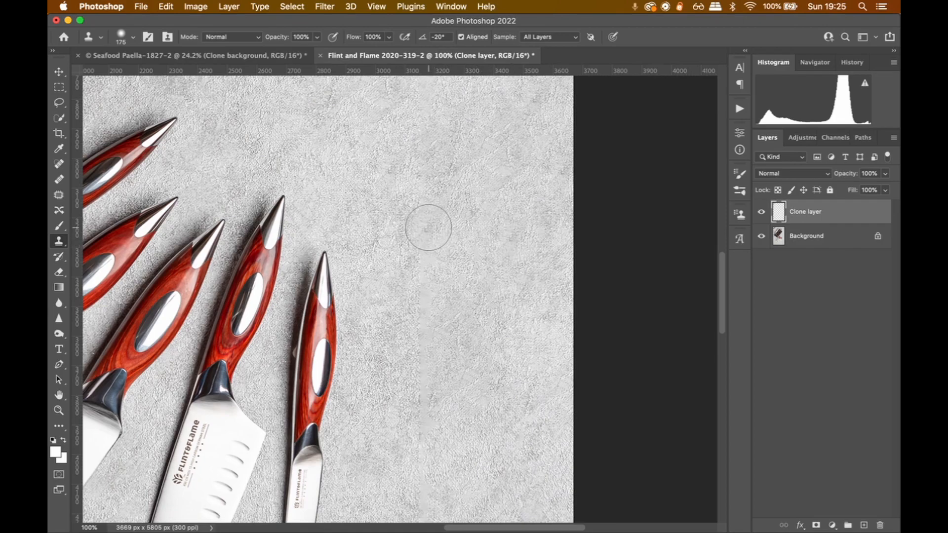
pyautogui.moveTo(428, 228); pyautogui.dragTo(427, 475)
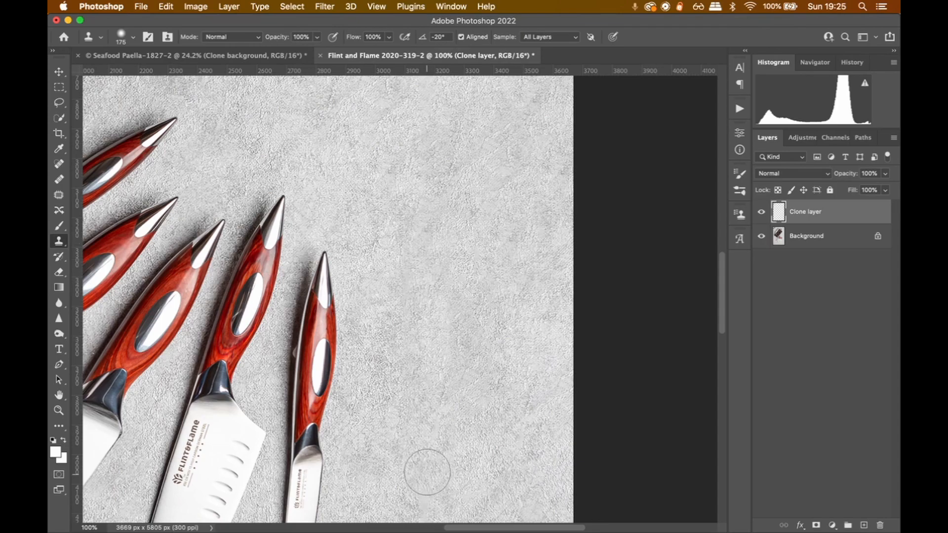
# Clone backdrop texture over the rest of the vertical seam beside and below the smallest knife's blade
pyautogui.moveTo(466, 414); pyautogui.dragTo(474, 188)
pyautogui.moveTo(432, 262); pyautogui.dragTo(430, 360)
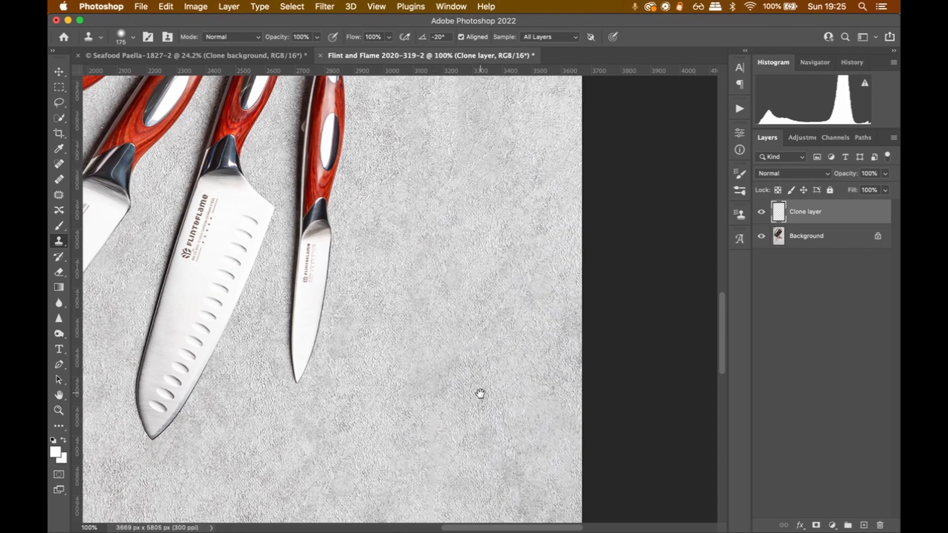
pyautogui.moveTo(480, 393); pyautogui.dragTo(486, 234)
pyautogui.moveTo(440, 258); pyautogui.dragTo(438, 376)
# Sample nearby backdrop and clone it over the blurred horizontal seam near the photo's lower border, beneath the smaller knives
pyautogui.moveTo(321, 431); pyautogui.dragTo(342, 313)
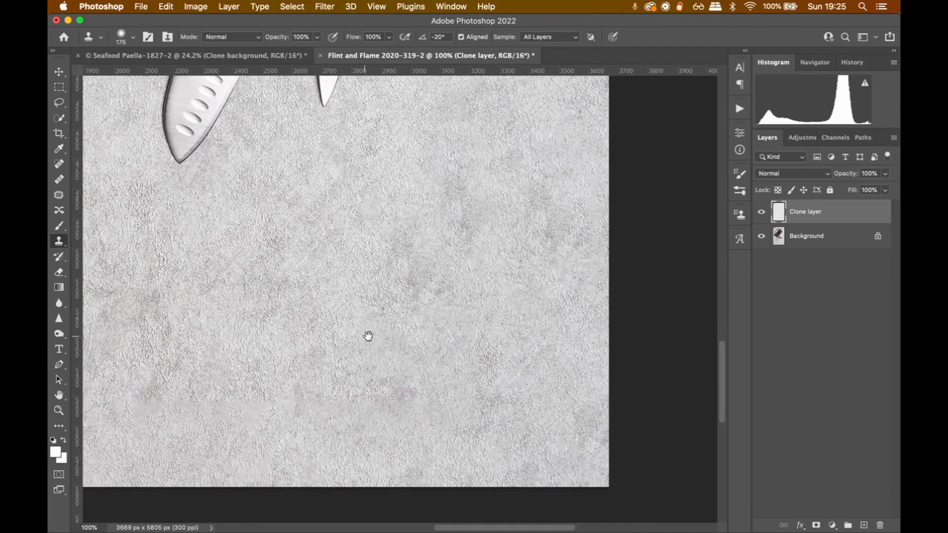
pyautogui.moveTo(368, 336); pyautogui.dragTo(479, 330)
pyautogui.moveTo(504, 419); pyautogui.dragTo(494, 417)
pyautogui.moveTo(415, 401); pyautogui.dragTo(354, 408)
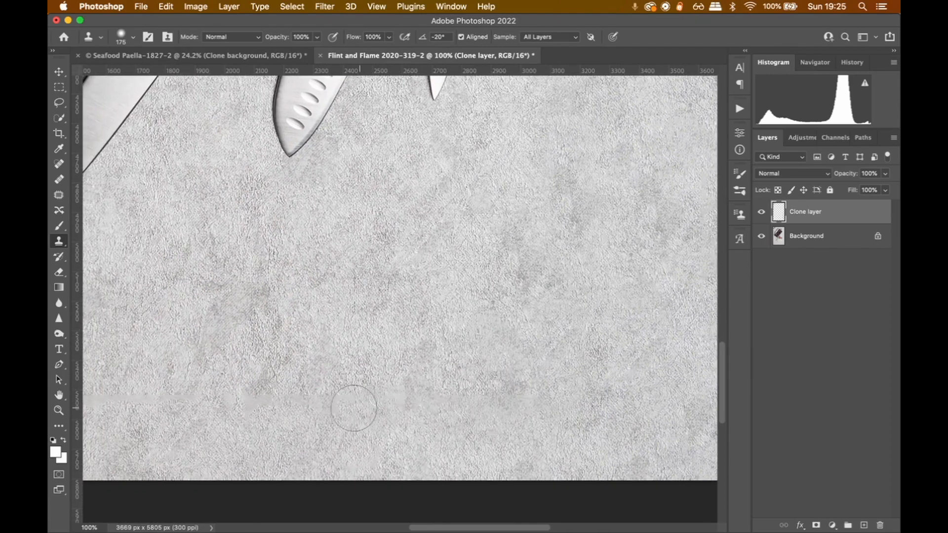
pyautogui.keyDown('alt'); pyautogui.click(361, 355); pyautogui.keyUp('alt')
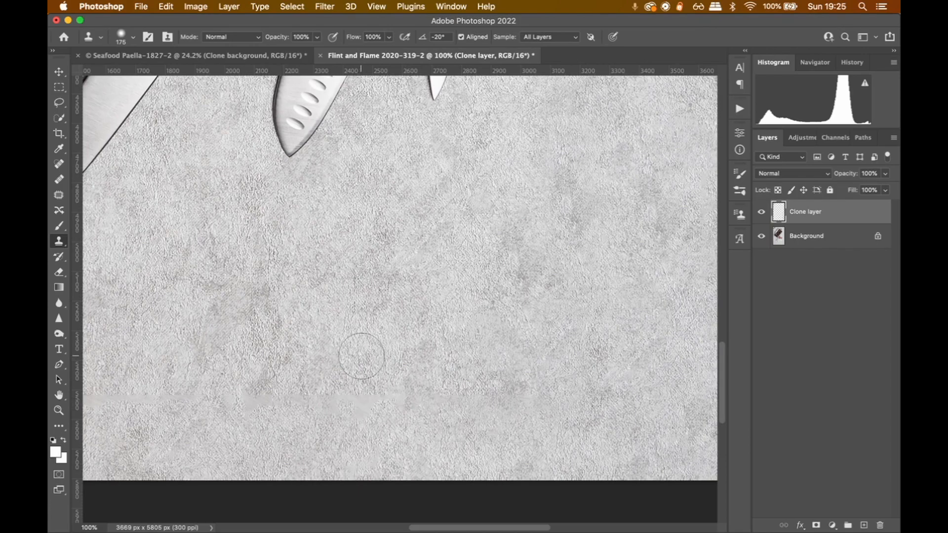
pyautogui.moveTo(360, 402)
pyautogui.mouseDown()
pyautogui.moveTo(506, 402)
pyautogui.moveTo(415, 412)
pyautogui.moveTo(367, 400)
pyautogui.moveTo(296, 403)
pyautogui.mouseUp()
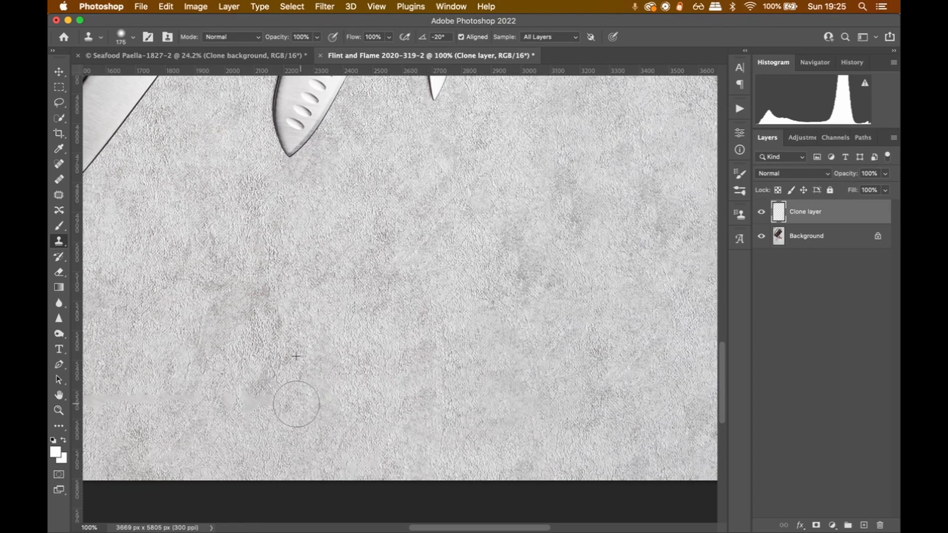
# Continue cloning backdrop texture leftward over the blurred horizontal seam below the longest knife's tip
pyautogui.moveTo(322, 361); pyautogui.dragTo(573, 349)
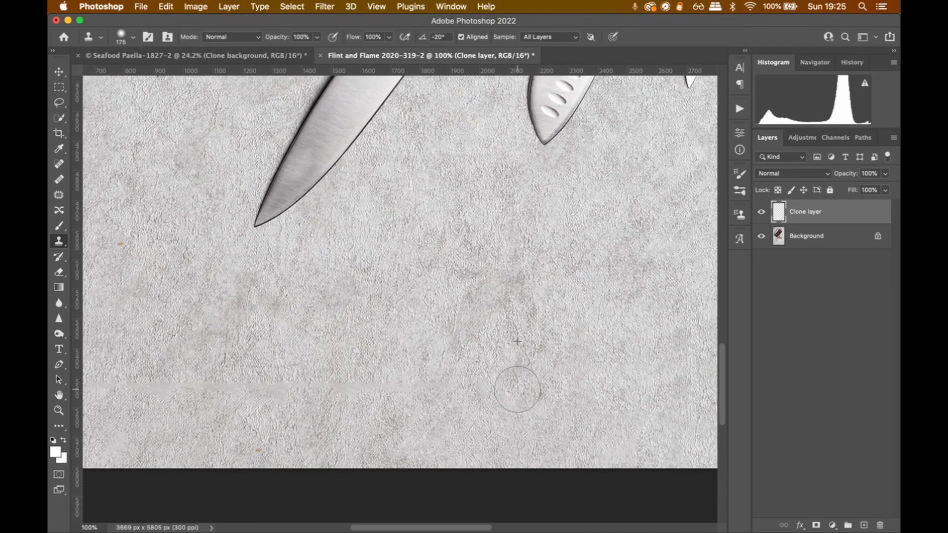
pyautogui.moveTo(517, 389); pyautogui.dragTo(360, 387)
pyautogui.moveTo(407, 353); pyautogui.dragTo(525, 351)
pyautogui.moveTo(459, 389); pyautogui.dragTo(341, 390)
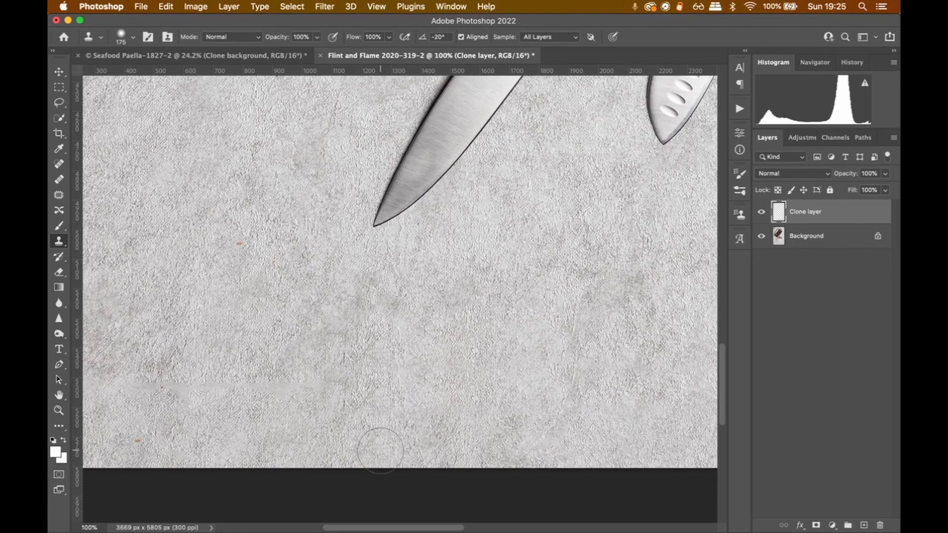
# Clone resampled backdrop texture over the seam's remaining part and the orange speck near the photo's lower-left corner
pyautogui.moveTo(366, 324); pyautogui.dragTo(458, 313)
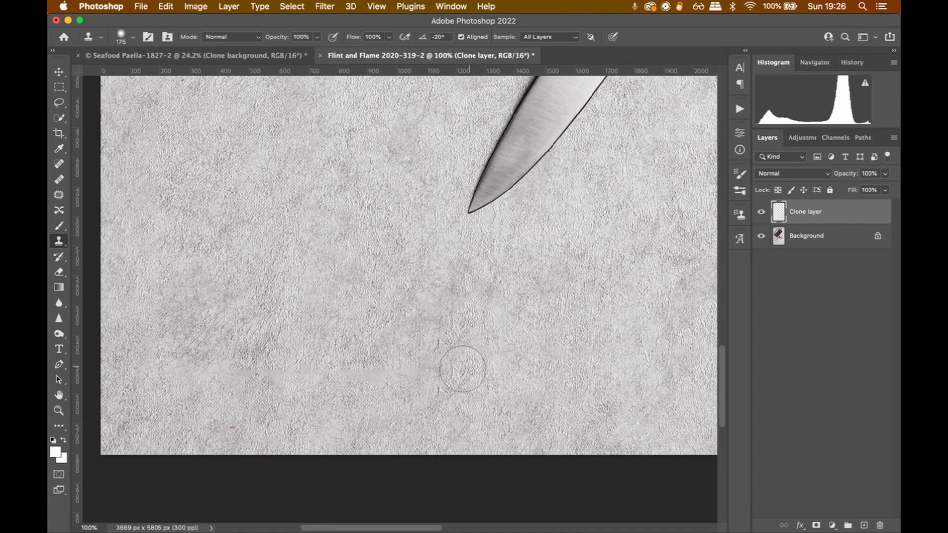
pyautogui.keyDown('alt'); pyautogui.click(404, 335); pyautogui.keyUp('alt')
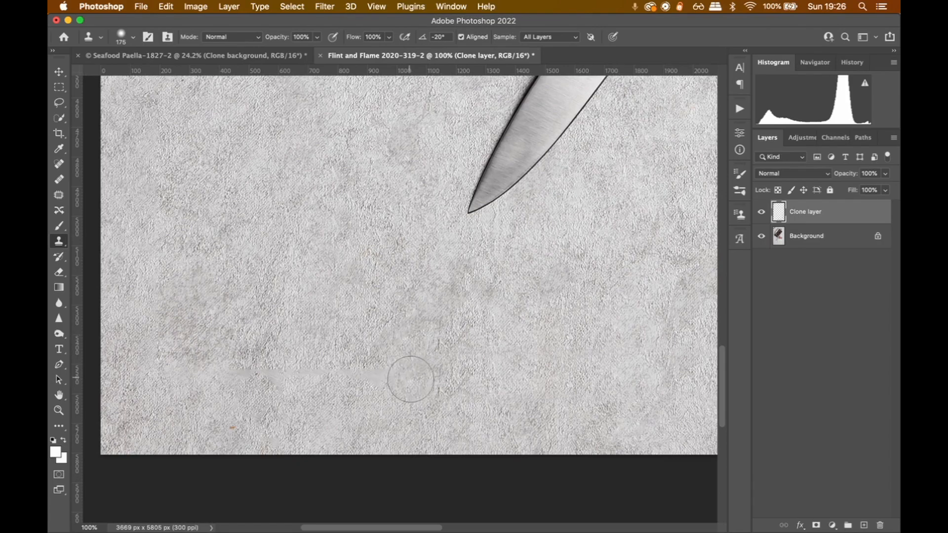
pyautogui.moveTo(421, 373)
pyautogui.mouseDown()
pyautogui.moveTo(317, 370)
pyautogui.moveTo(442, 342)
pyautogui.mouseUp()
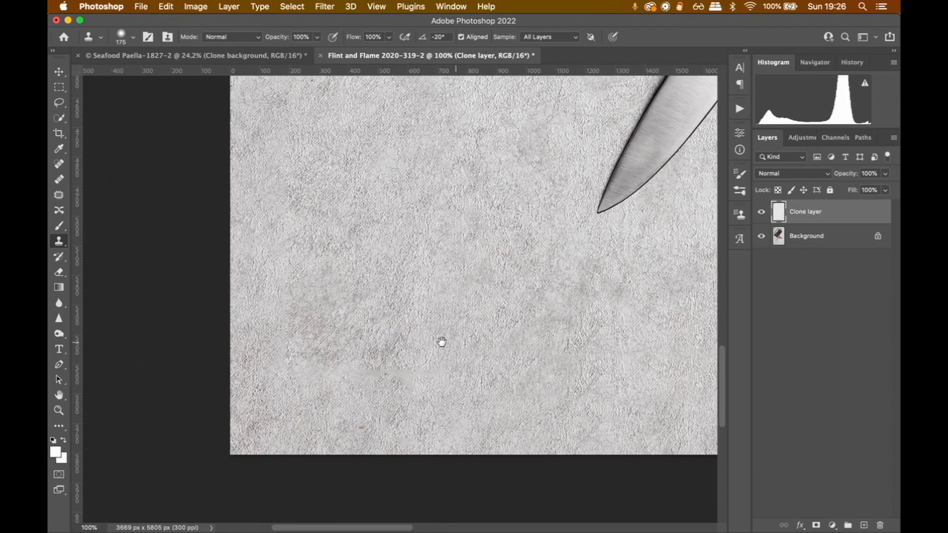
pyautogui.moveTo(390, 385); pyautogui.dragTo(377, 382)
pyautogui.click(366, 420)
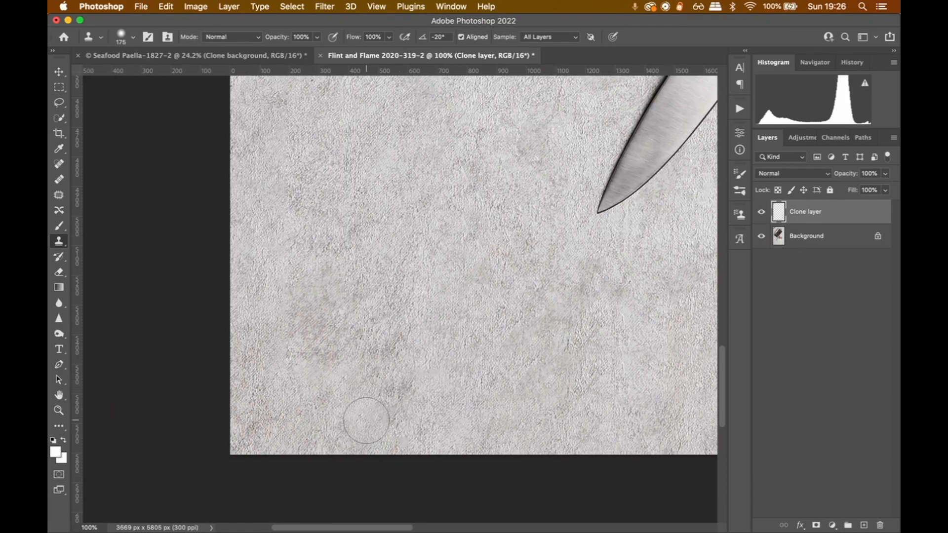
# Clone clean backdrop texture over the blemishes and the small red speck in the empty area left of the fork and knives
pyautogui.moveTo(371, 225); pyautogui.dragTo(352, 345)
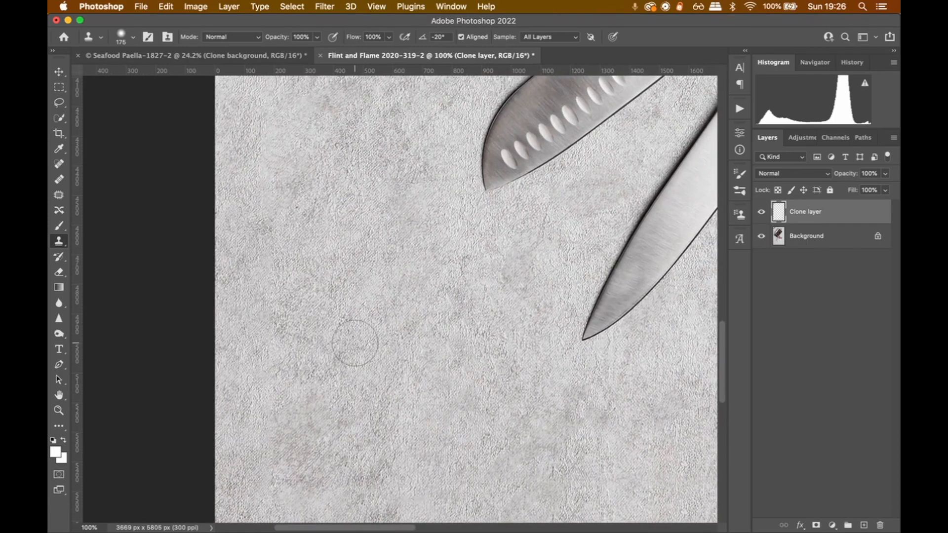
pyautogui.keyDown('alt'); pyautogui.click(342, 255); pyautogui.keyUp('alt')
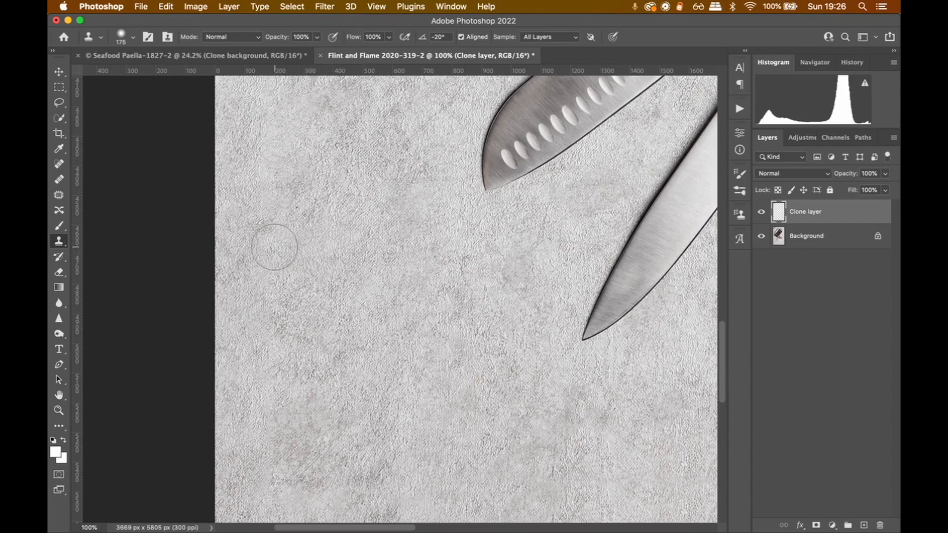
pyautogui.moveTo(358, 380); pyautogui.dragTo(352, 299)
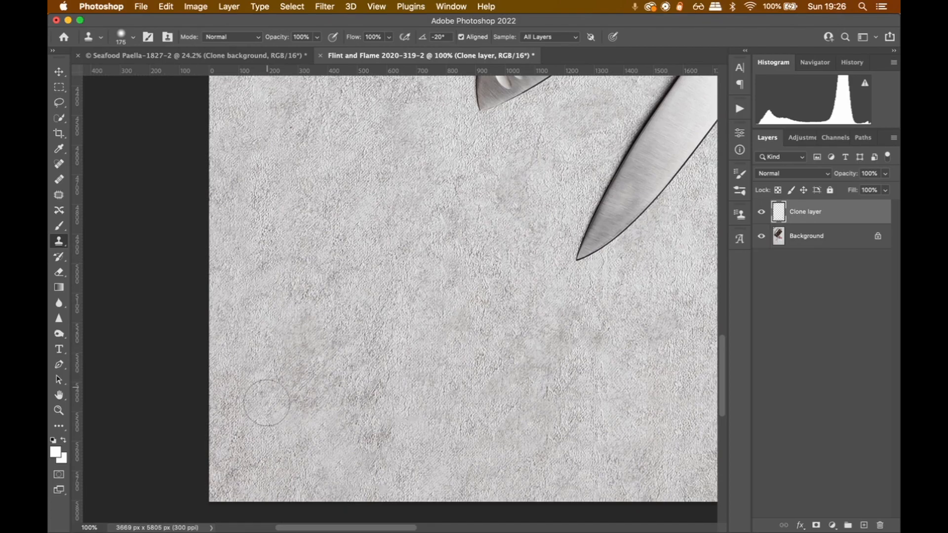
pyautogui.moveTo(333, 300)
pyautogui.mouseDown()
pyautogui.moveTo(316, 392)
pyautogui.moveTo(302, 359)
pyautogui.mouseUp()
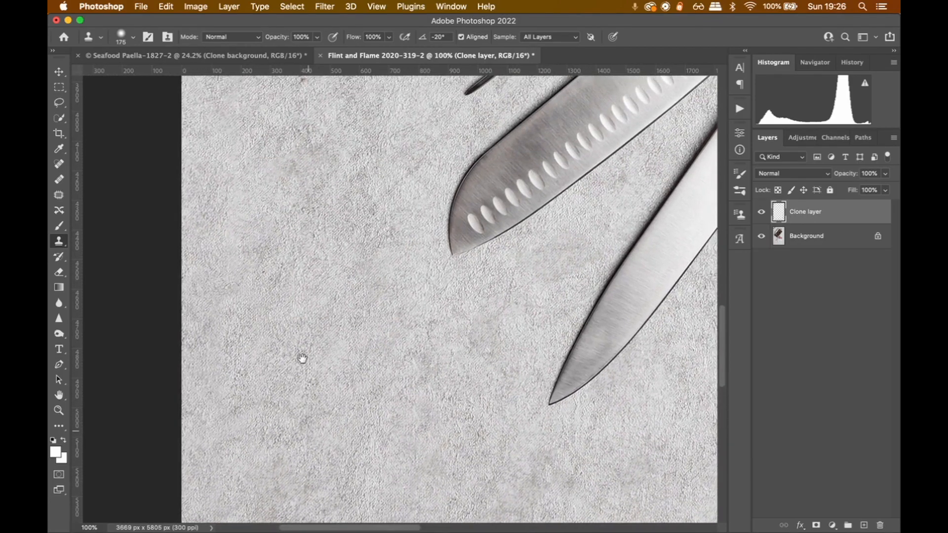
pyautogui.moveTo(295, 232); pyautogui.dragTo(294, 407)
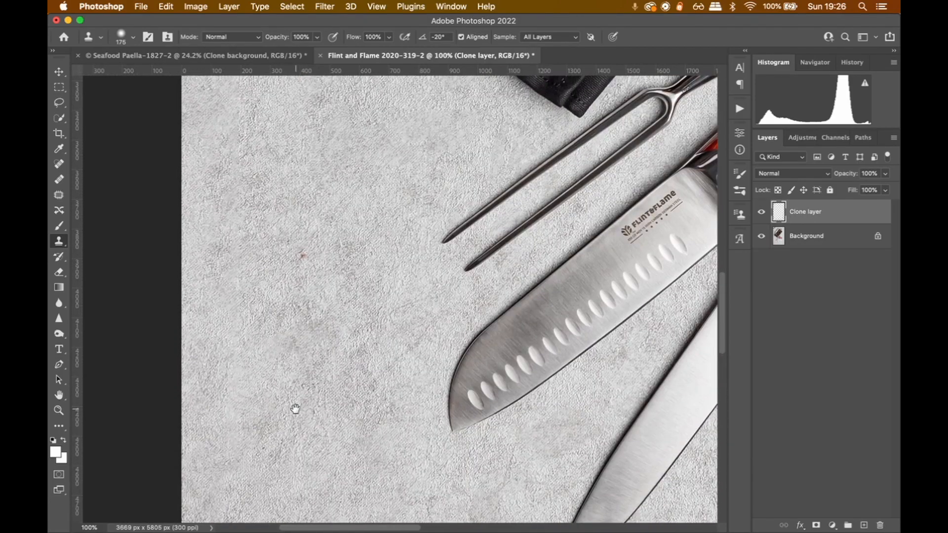
pyautogui.keyDown('alt'); pyautogui.click(294, 367); pyautogui.keyUp('alt')
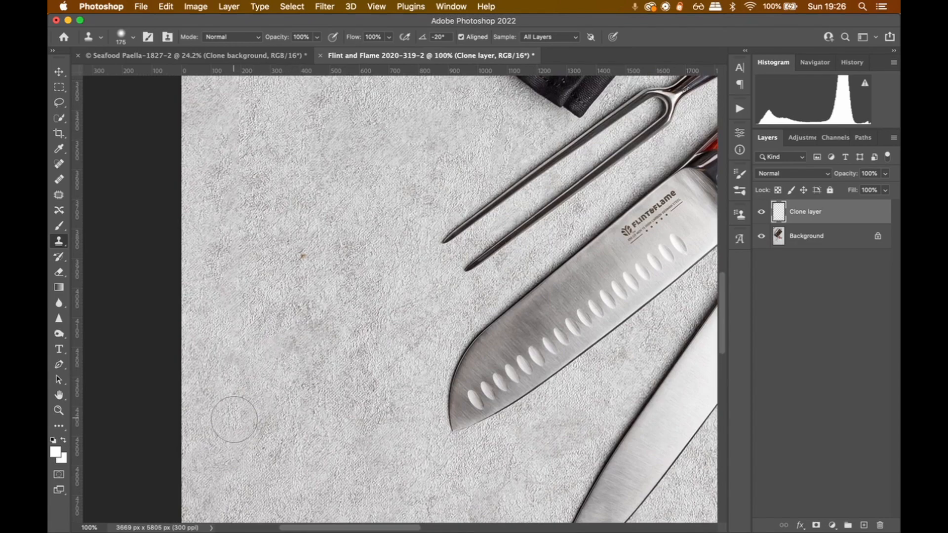
pyautogui.moveTo(299, 354); pyautogui.dragTo(300, 422)
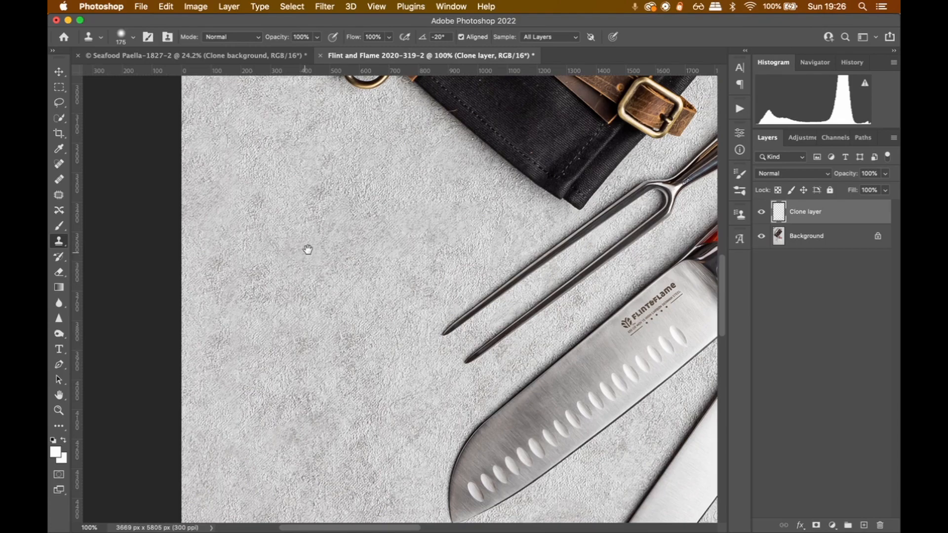
# Clone backdrop texture over flaws along the photo's left border beside the bag's strap, undo the last stroke, and deselect the layer
pyautogui.moveTo(309, 249); pyautogui.dragTo(315, 370)
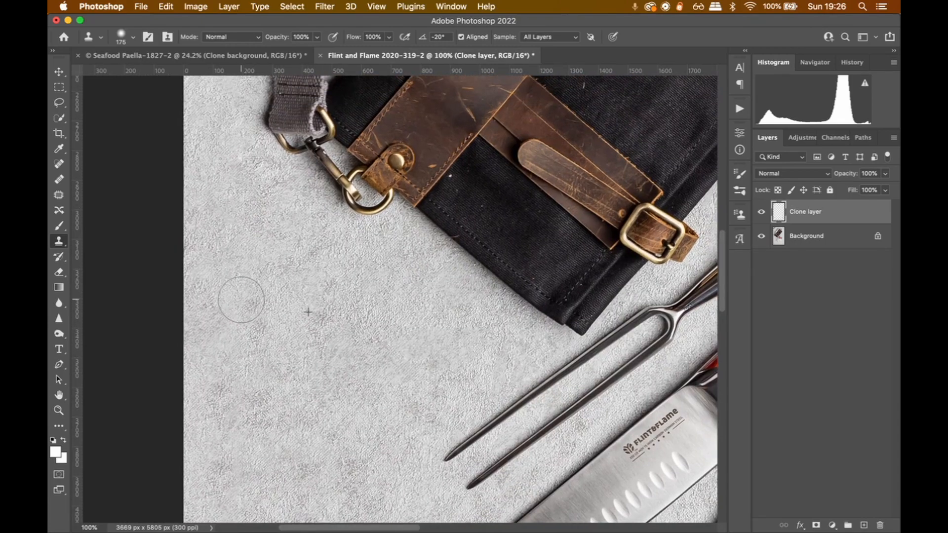
pyautogui.moveTo(242, 202); pyautogui.dragTo(321, 359)
pyautogui.moveTo(294, 313); pyautogui.dragTo(292, 410)
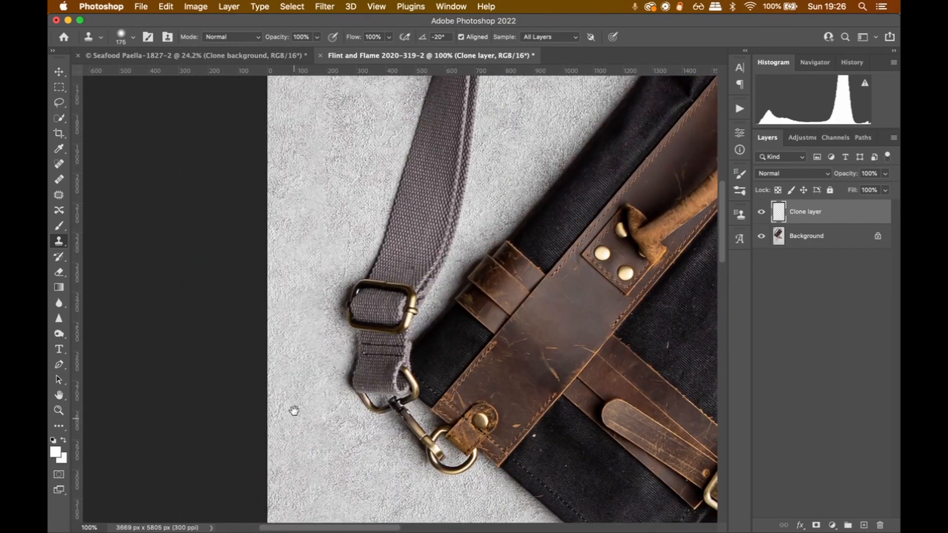
pyautogui.moveTo(311, 250); pyautogui.dragTo(299, 402)
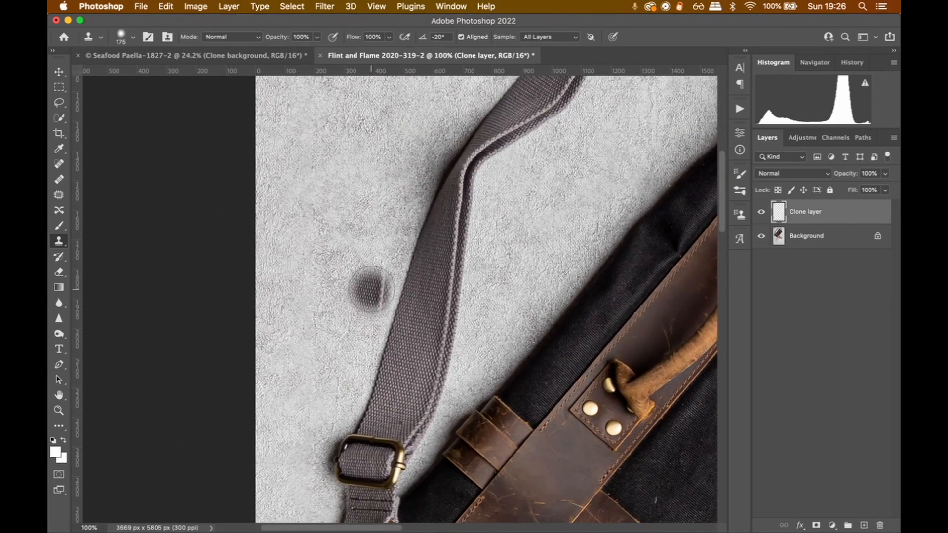
pyautogui.moveTo(314, 270); pyautogui.dragTo(313, 217)
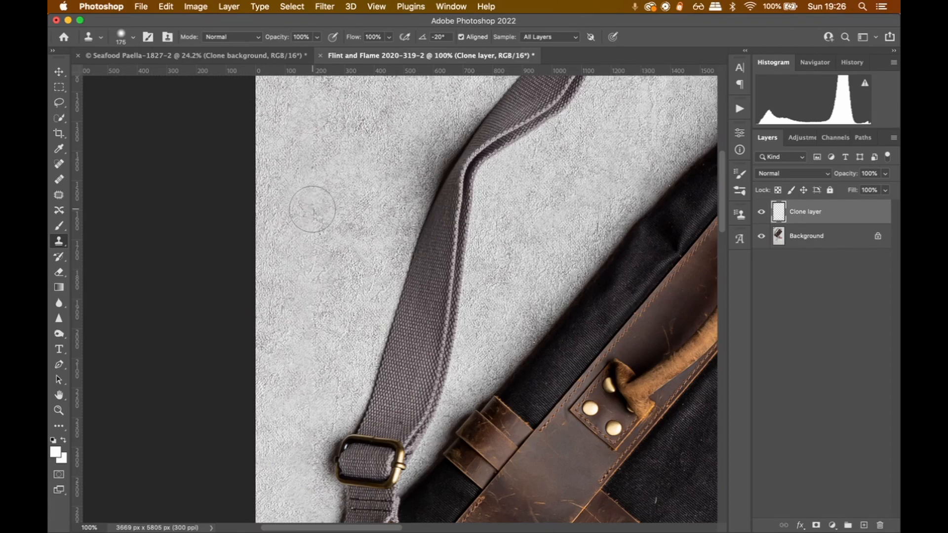
pyautogui.moveTo(383, 158)
pyautogui.mouseDown()
pyautogui.moveTo(364, 290)
pyautogui.moveTo(393, 222)
pyautogui.mouseUp()
pyautogui.press('super+z')
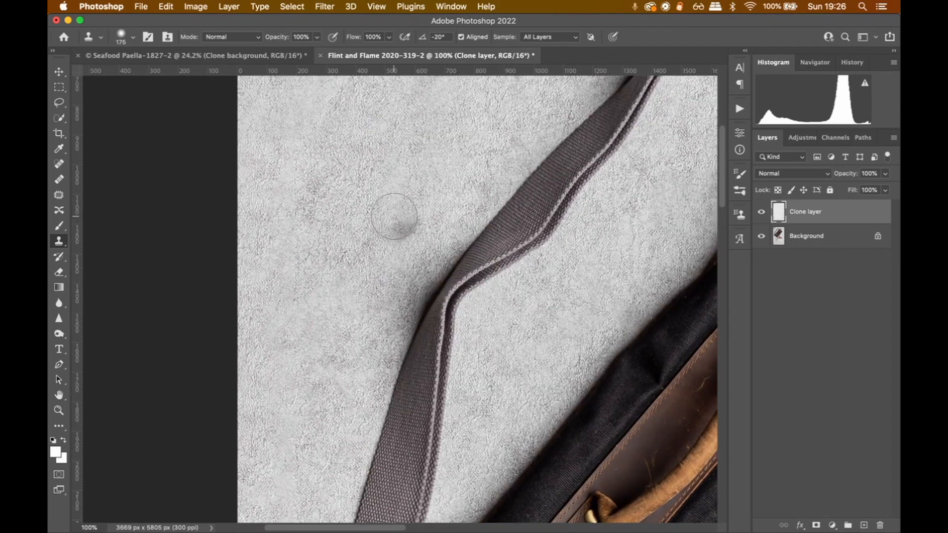
pyautogui.press('super+0')
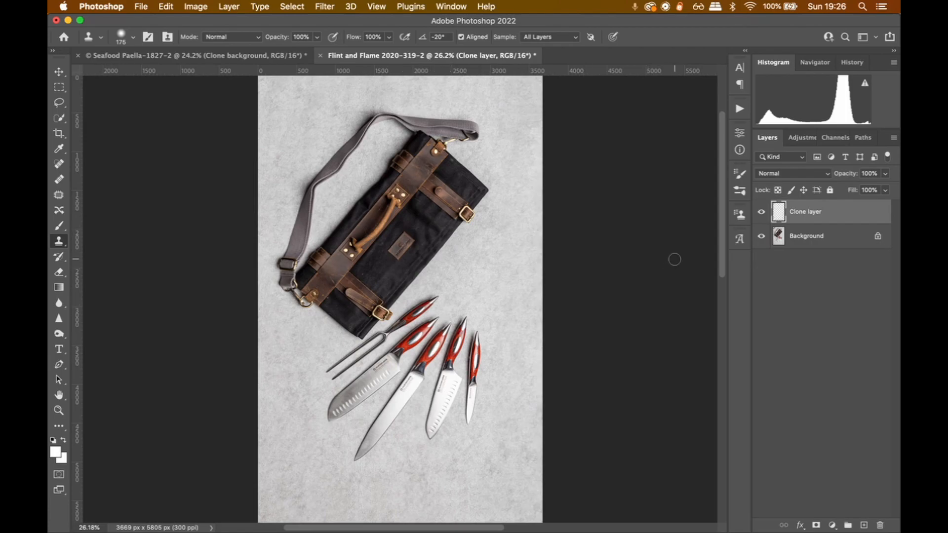
pyautogui.click(812, 278)
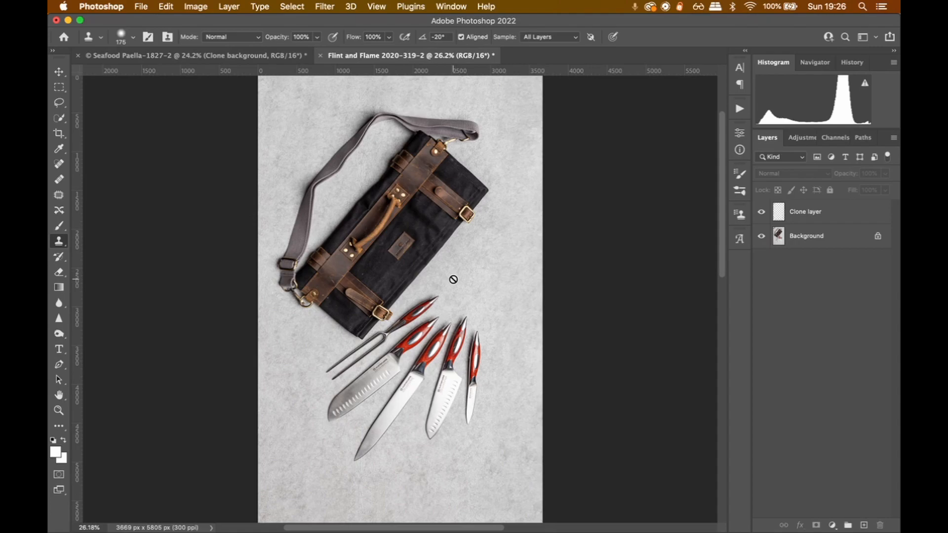
# Extend the canvas on all four sides to about 4539 x 6454 px with the Crop tool, and undo the crop
pyautogui.press('c')
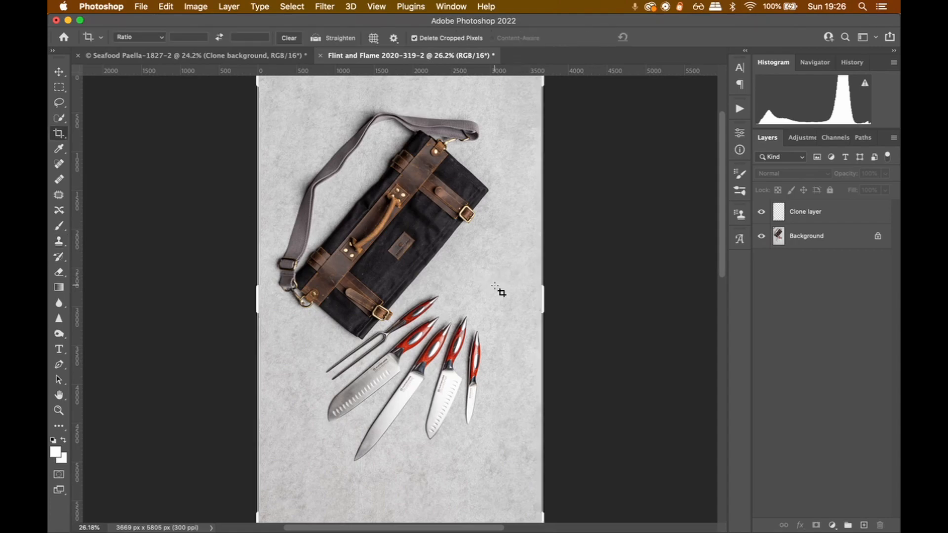
pyautogui.click(440, 238)
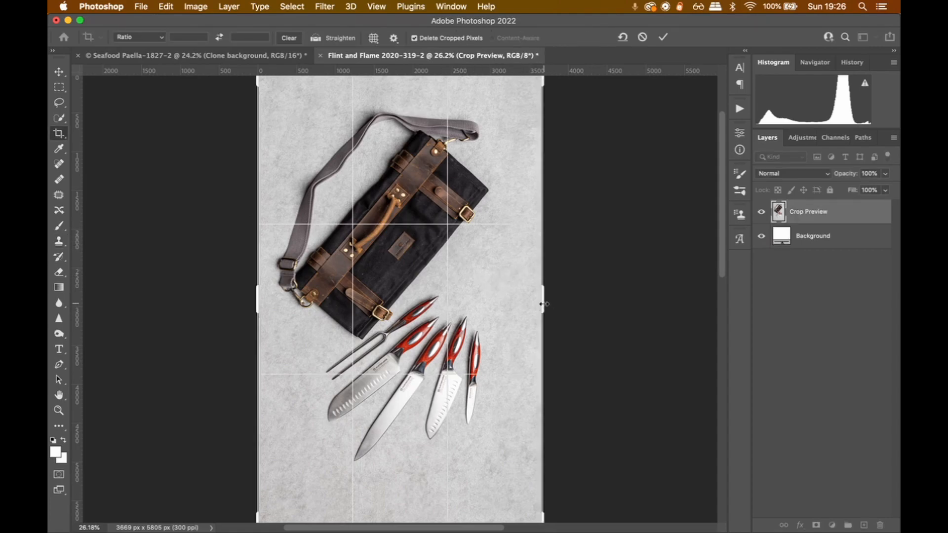
pyautogui.moveTo(542, 304); pyautogui.dragTo(561, 304)
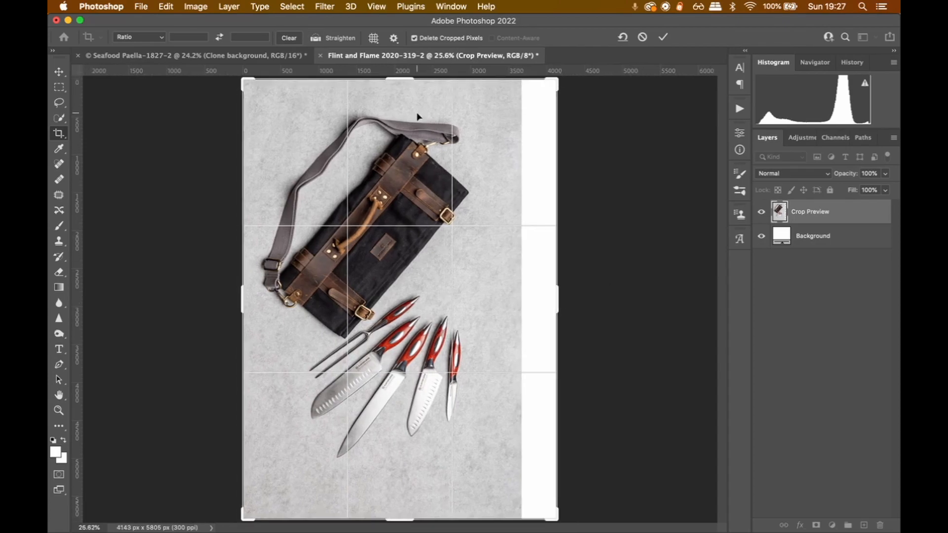
pyautogui.moveTo(403, 81)
pyautogui.mouseDown()
pyautogui.moveTo(403, 72)
pyautogui.moveTo(403, 90)
pyautogui.mouseUp()
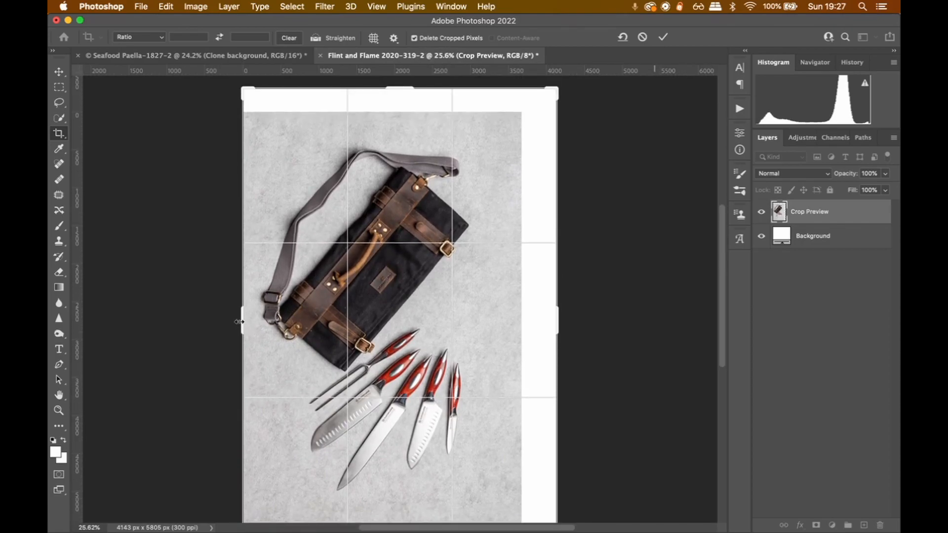
pyautogui.moveTo(239, 321); pyautogui.dragTo(227, 321)
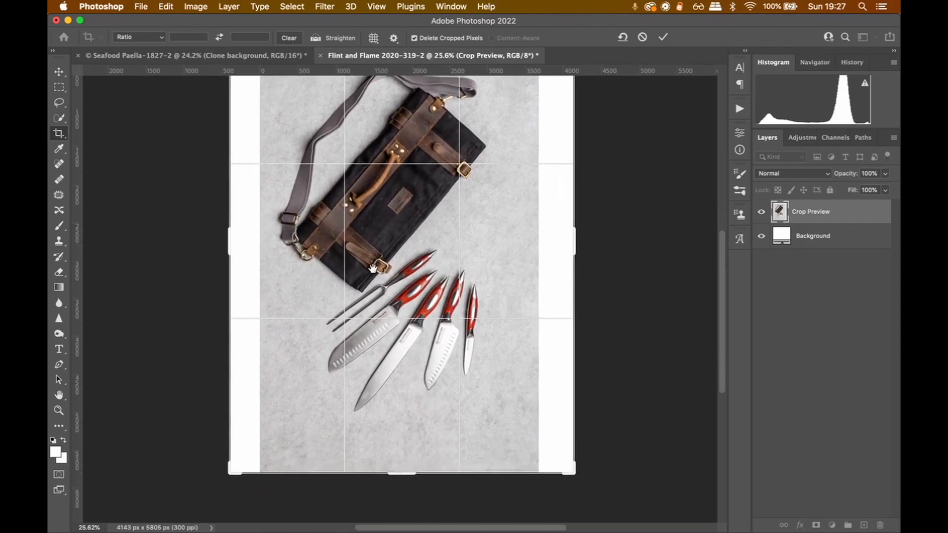
pyautogui.moveTo(397, 464); pyautogui.dragTo(398, 476)
pyautogui.press('Return')
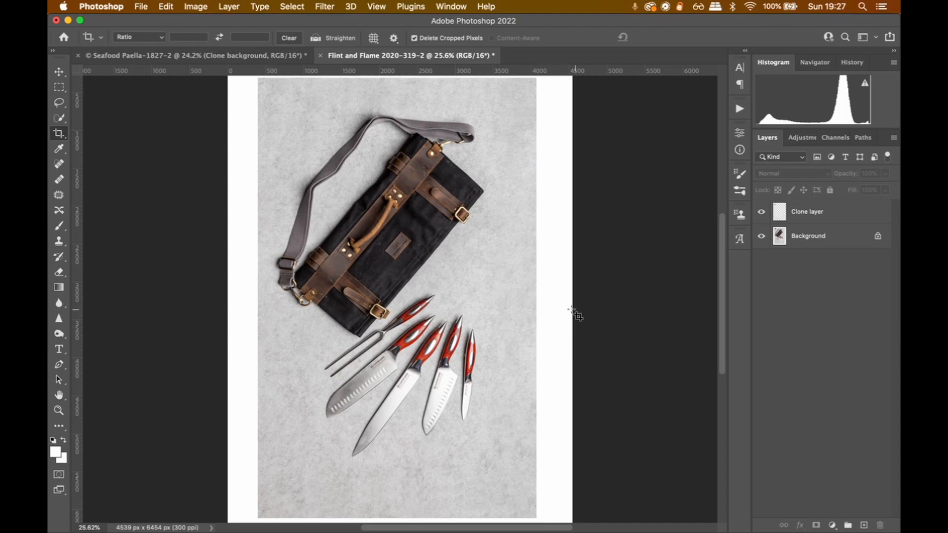
pyautogui.press('super+z')
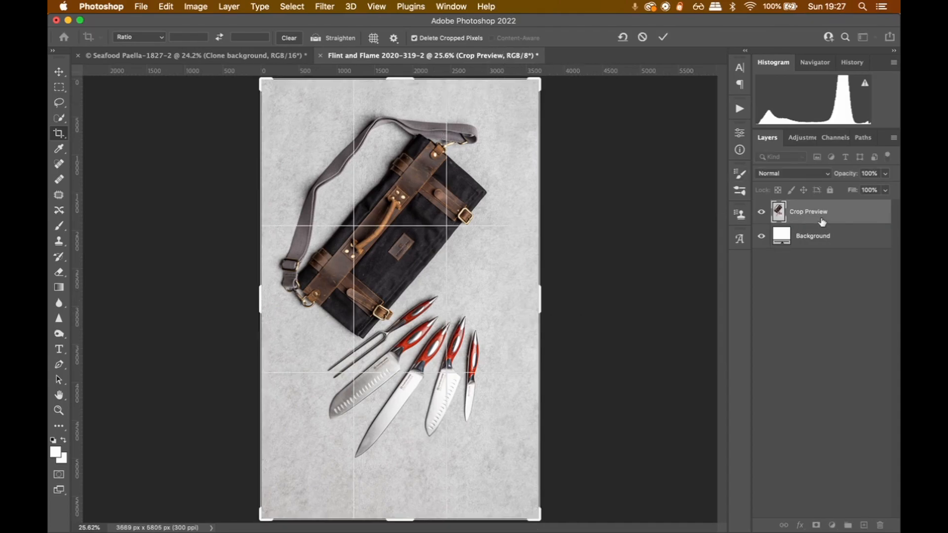
pyautogui.press('Escape')
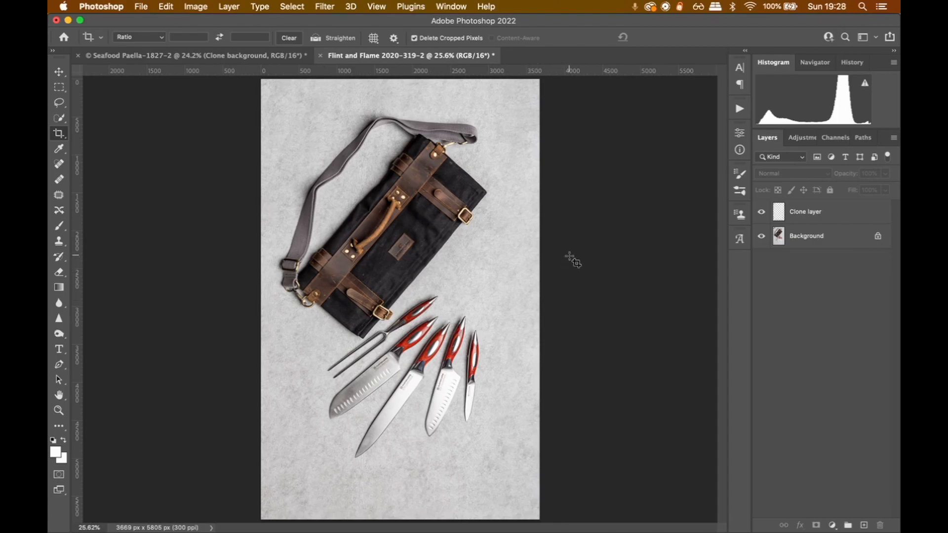